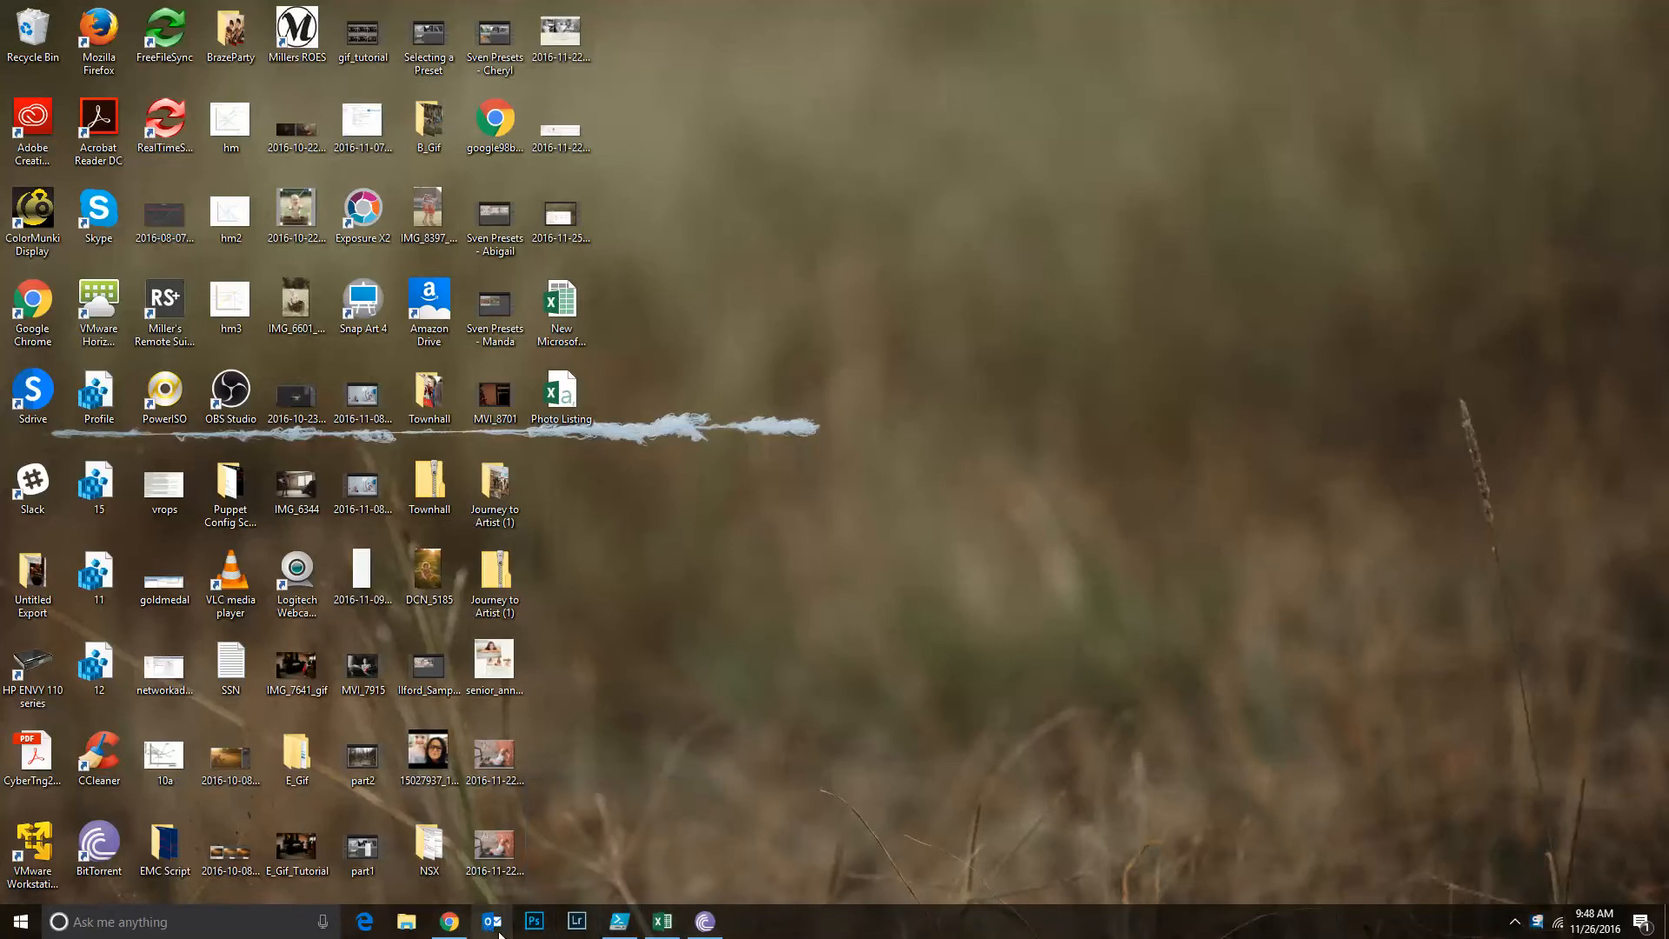
Switch to Chrome and download SH BW01.lrtemplate from the files of the In The Now Facebook group
{"action": "left_click", "coordinate": [449, 921]}
{"action": "left_click", "coordinate": [252, 13]}
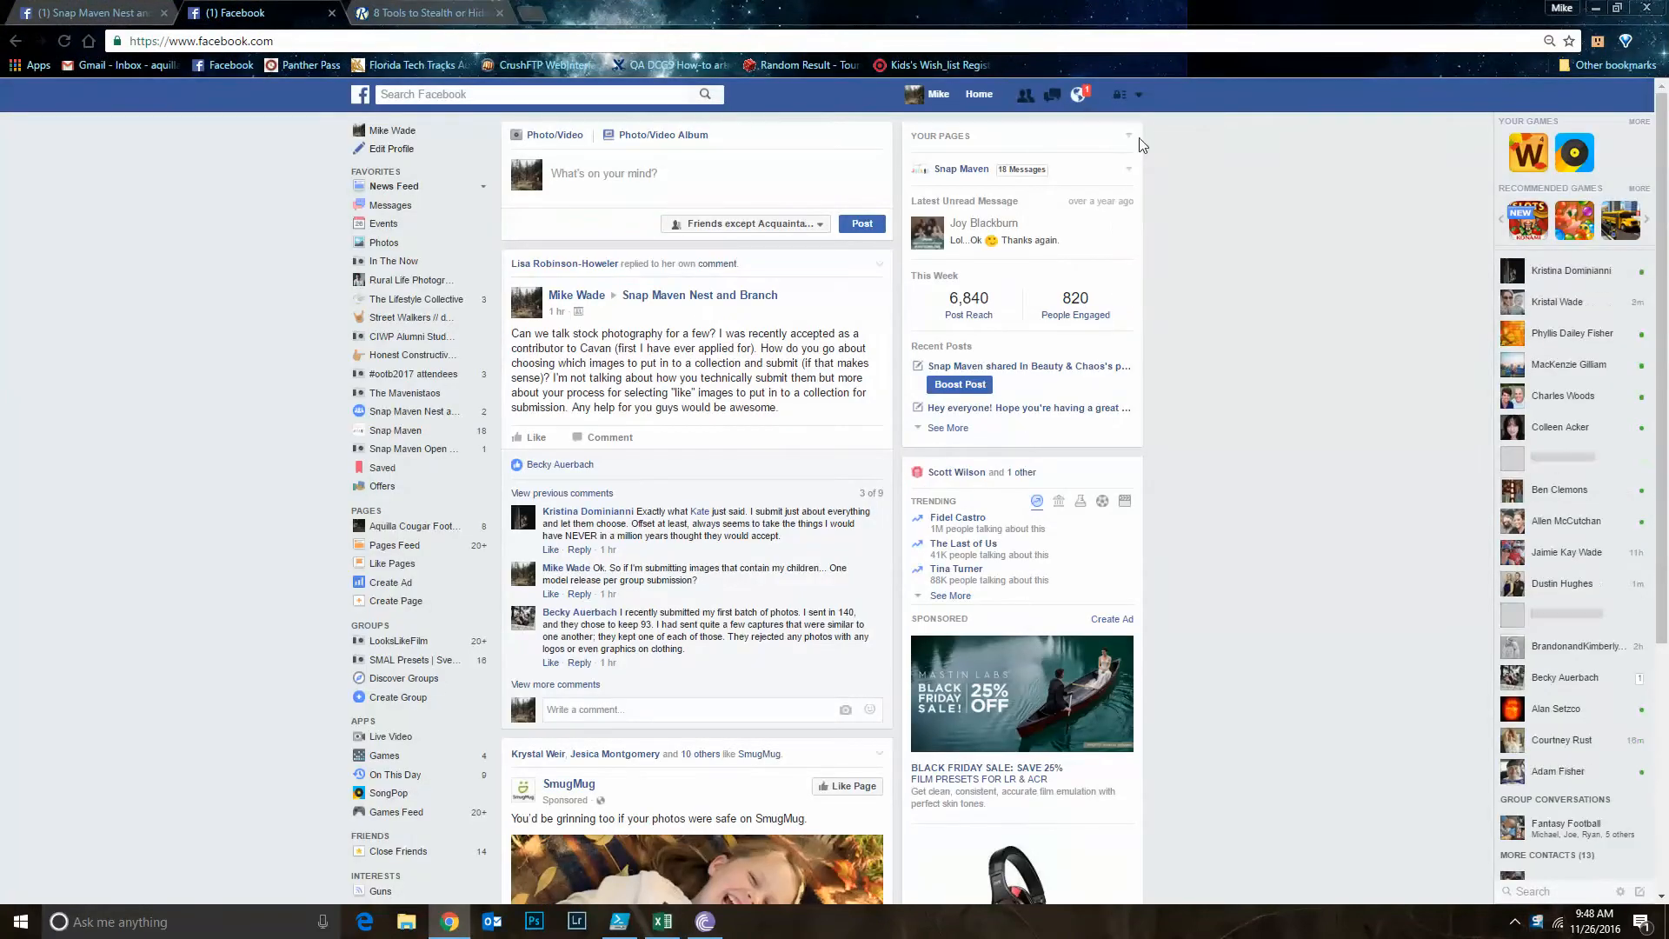
{"action": "left_click", "coordinate": [431, 262]}
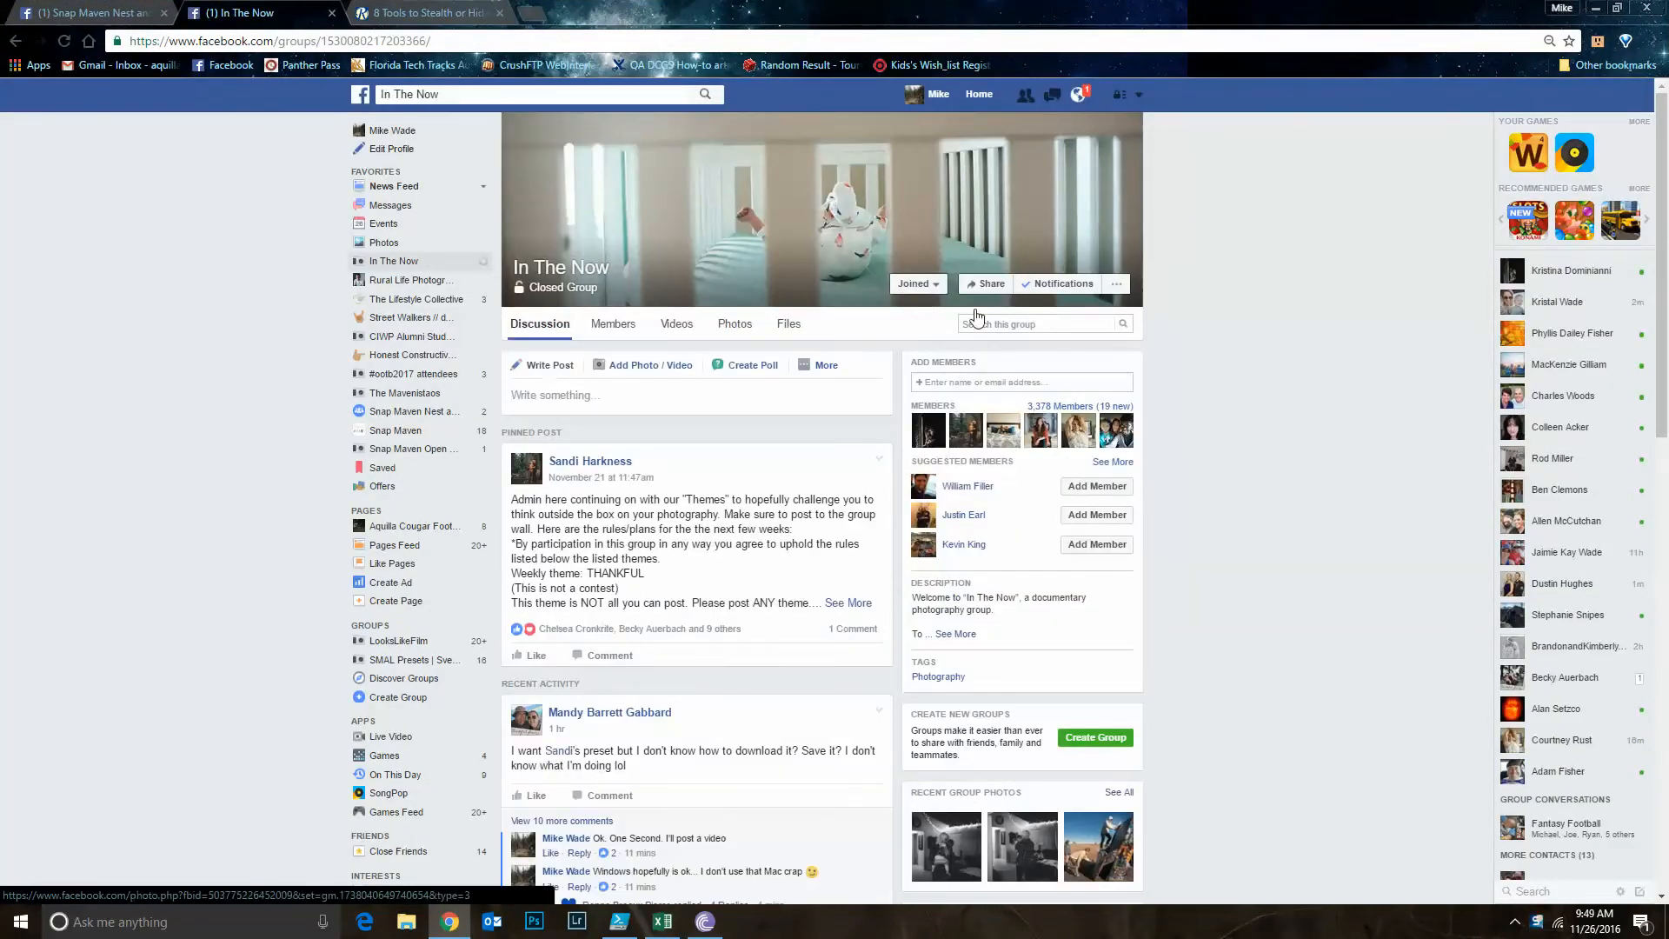
{"action": "left_click", "coordinate": [790, 325]}
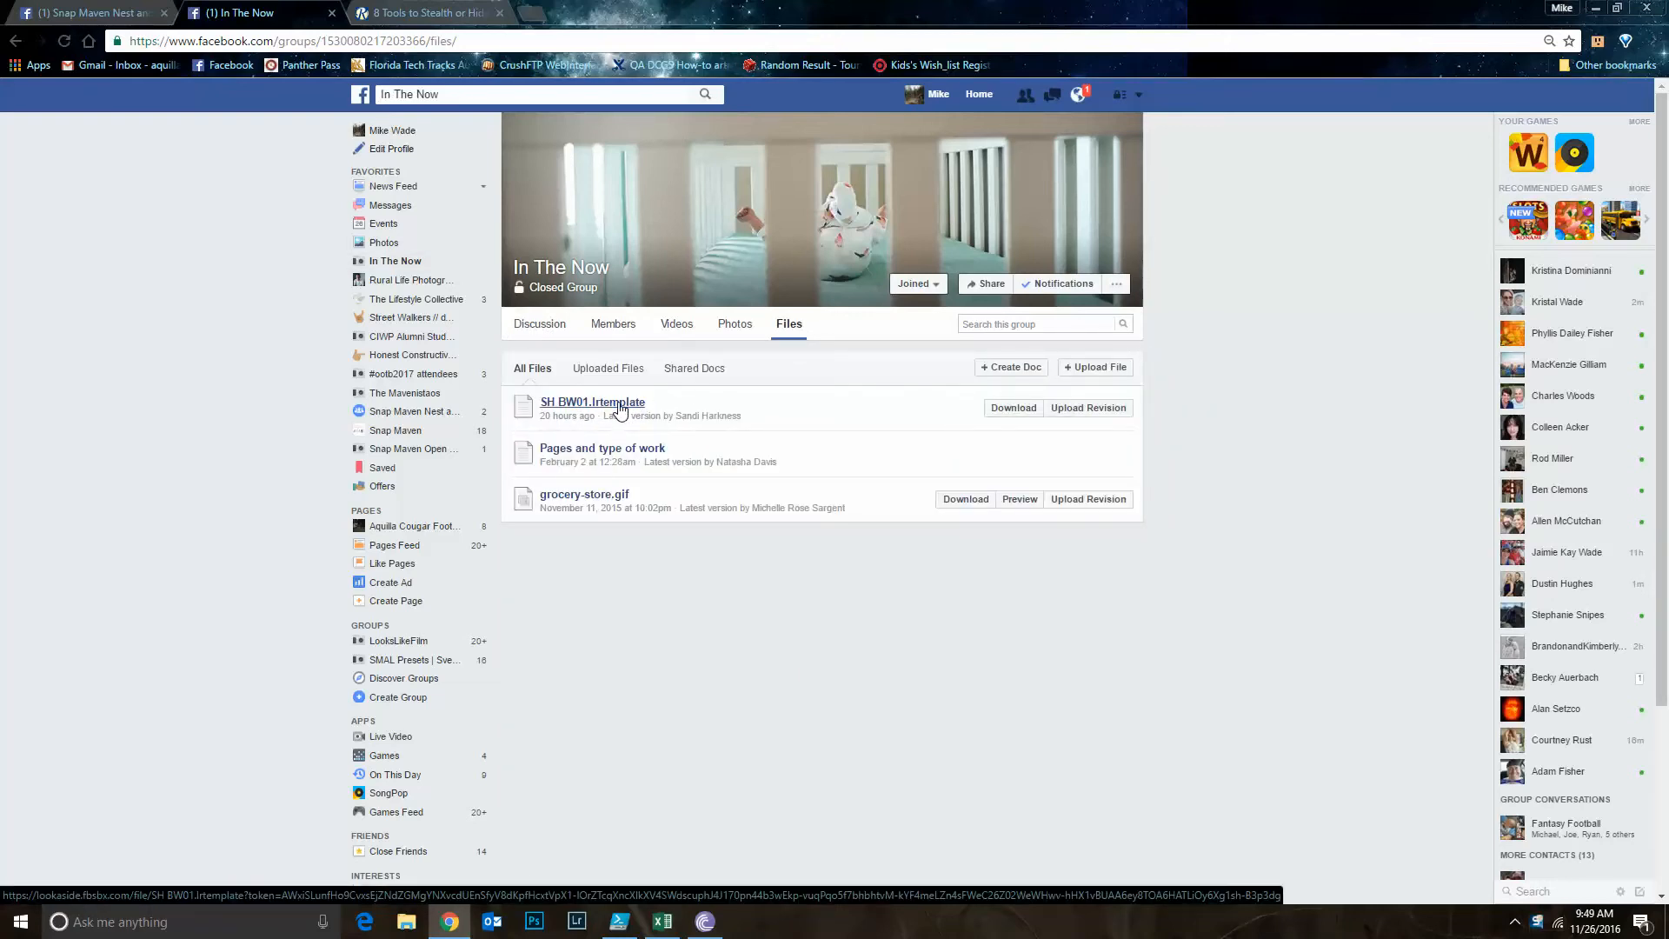
{"action": "left_click", "coordinate": [1013, 408]}
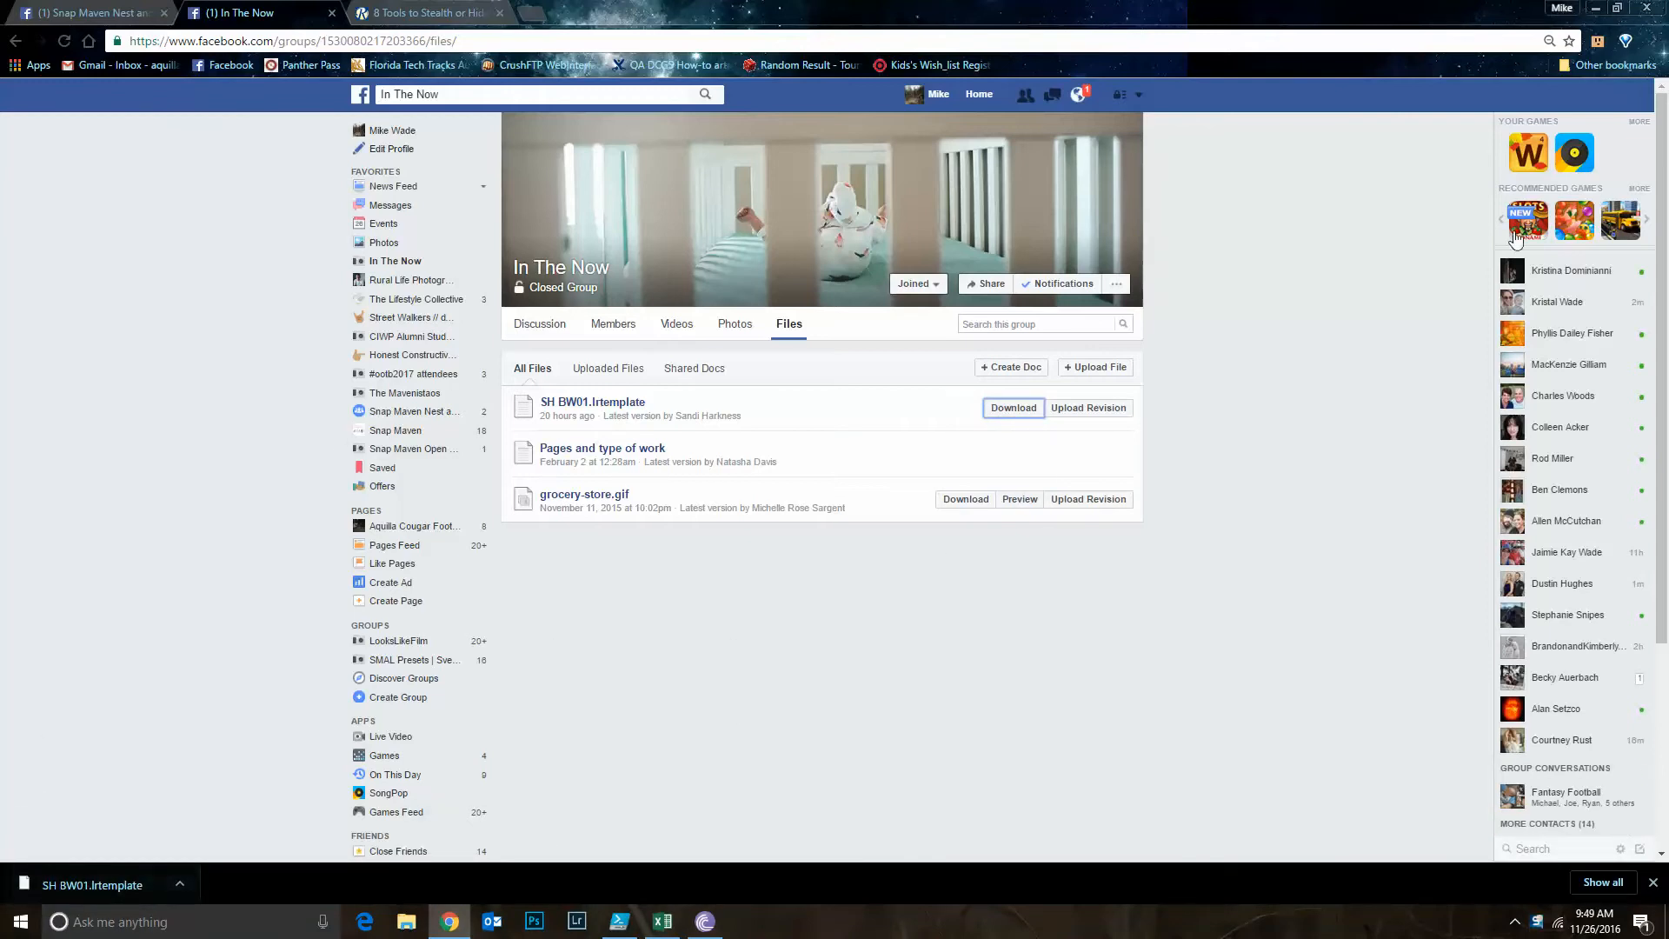
Show the downloaded SH BW01.lrtemplate file in its folder and move that window higher on the screen
{"action": "right_click", "coordinate": [112, 882]}
{"action": "left_click", "coordinate": [186, 837]}
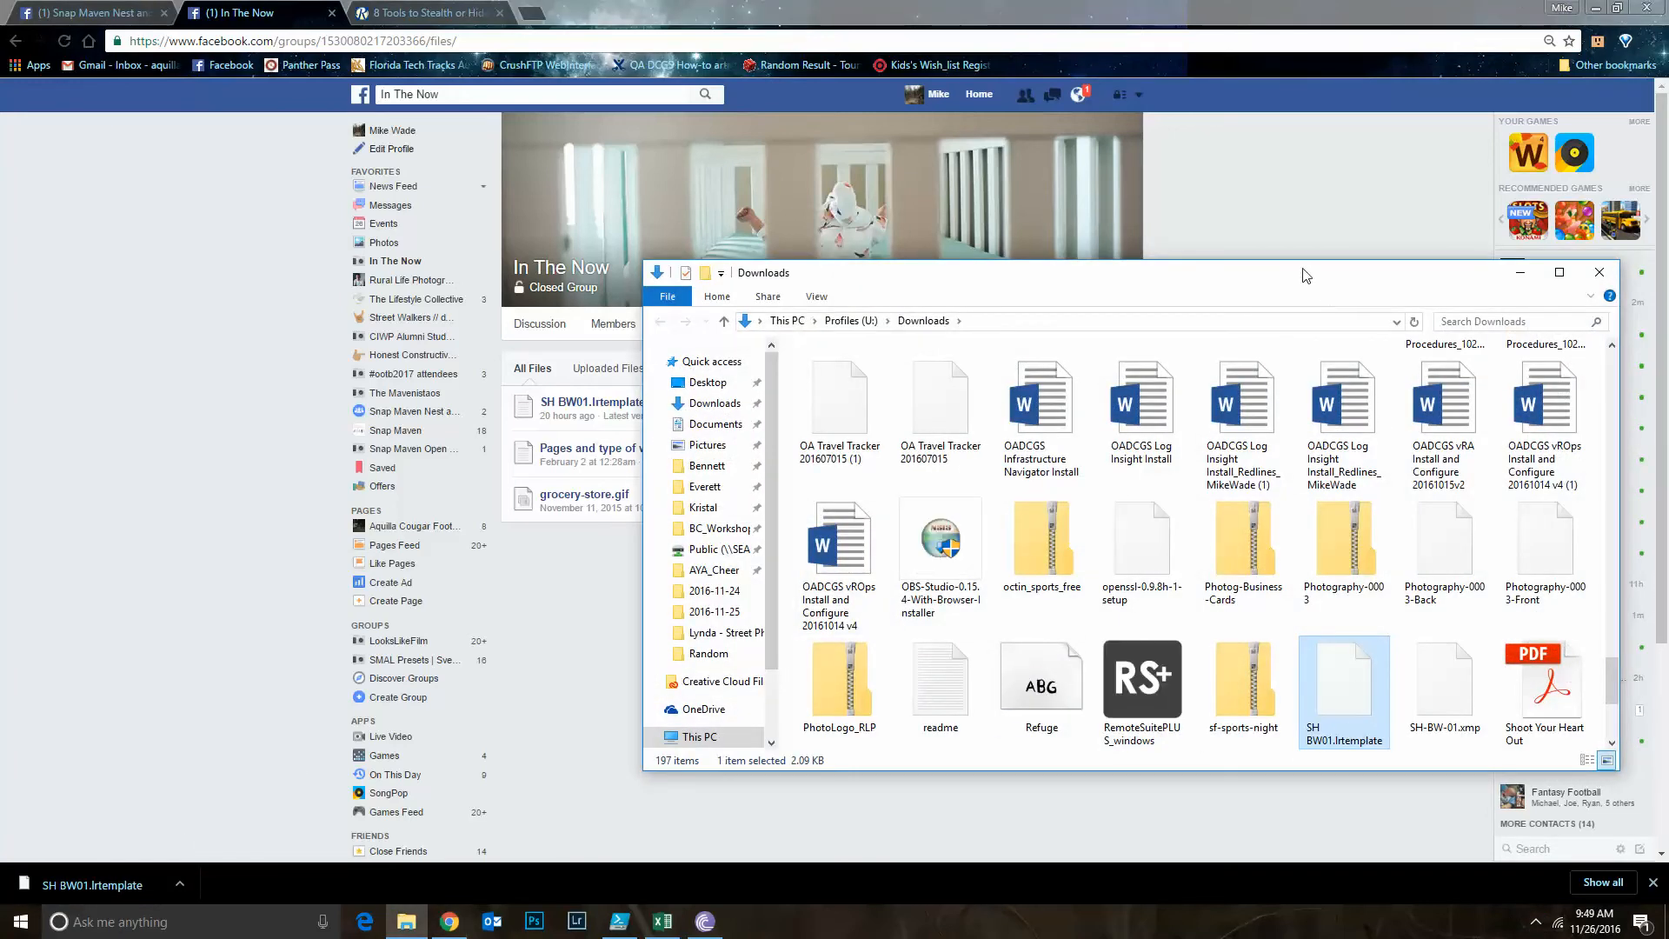
{"action": "left_click_drag", "start_coordinate": [1307, 275], "coordinate": [1334, 90]}
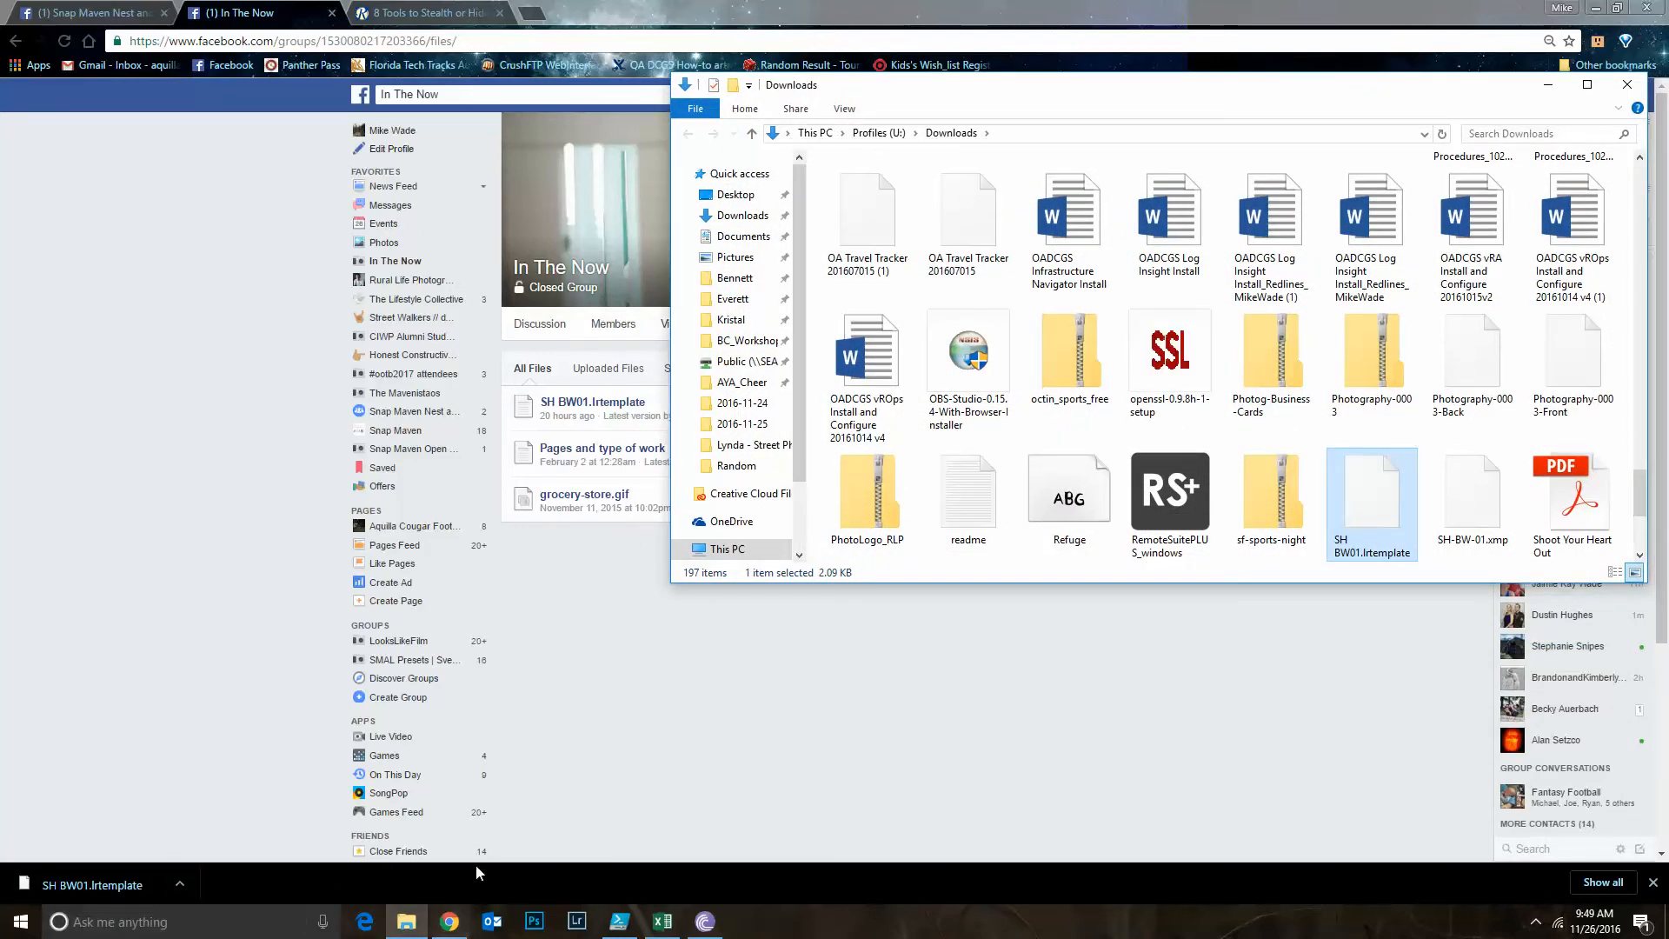
Open a second File Explorer window beside Downloads and go to the user's profile folder under C:\Users
{"action": "right_click", "coordinate": [406, 929]}
{"action": "left_click", "coordinate": [391, 833]}
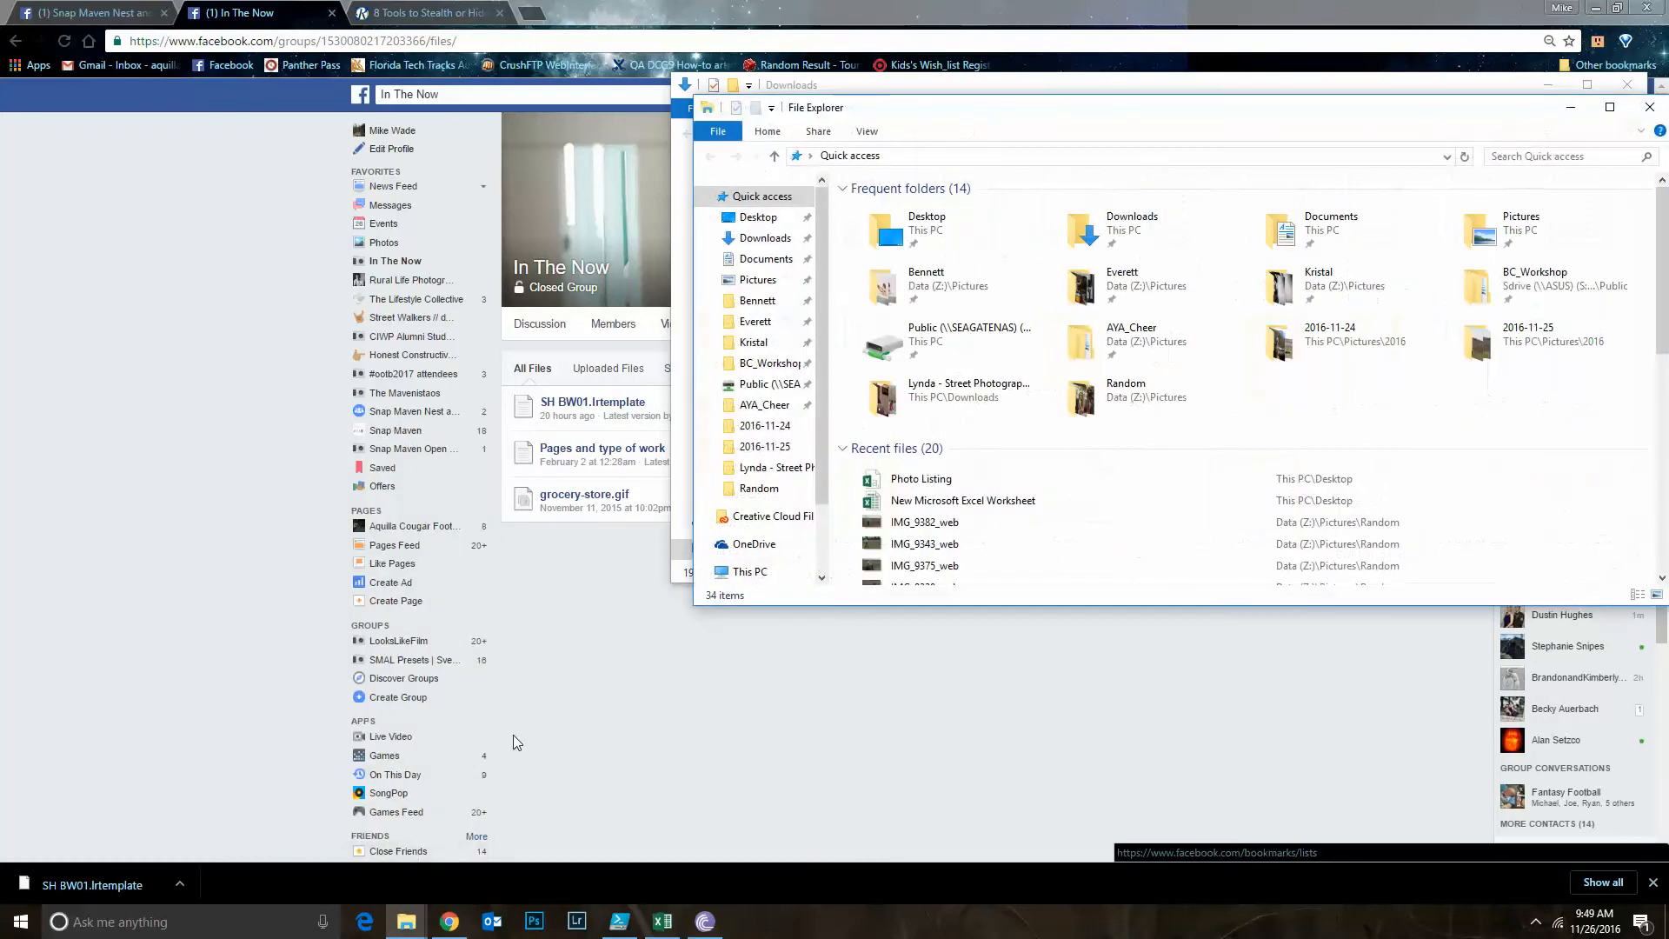
{"action": "left_click_drag", "start_coordinate": [947, 107], "coordinate": [505, 212]}
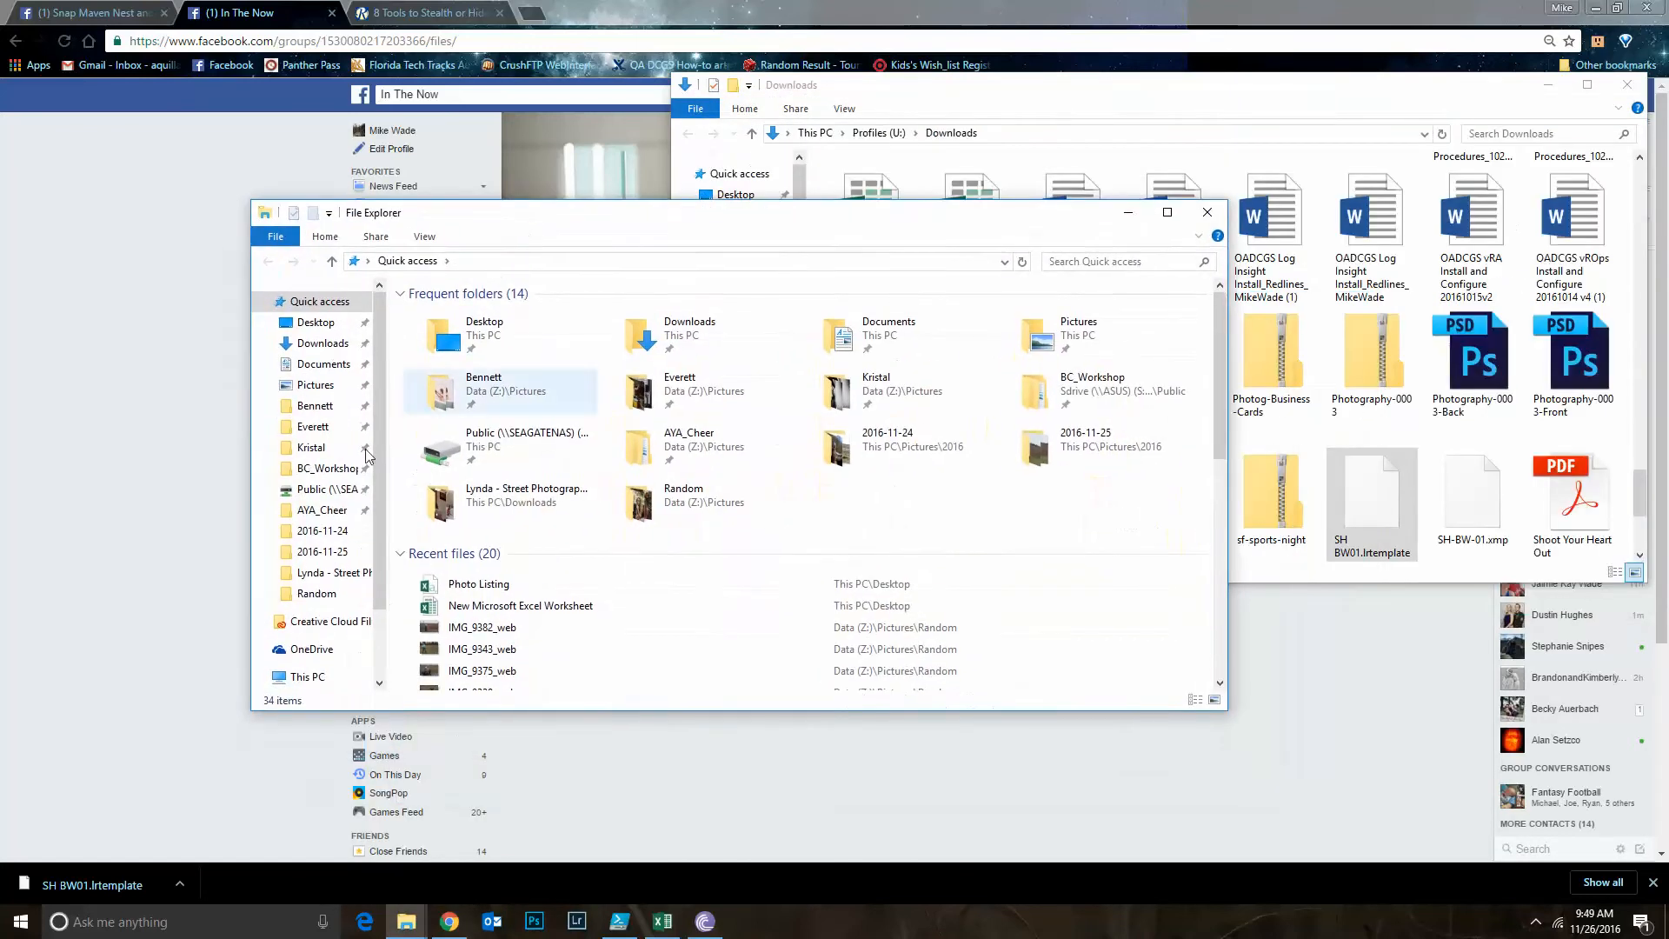
{"action": "left_click", "coordinate": [319, 684]}
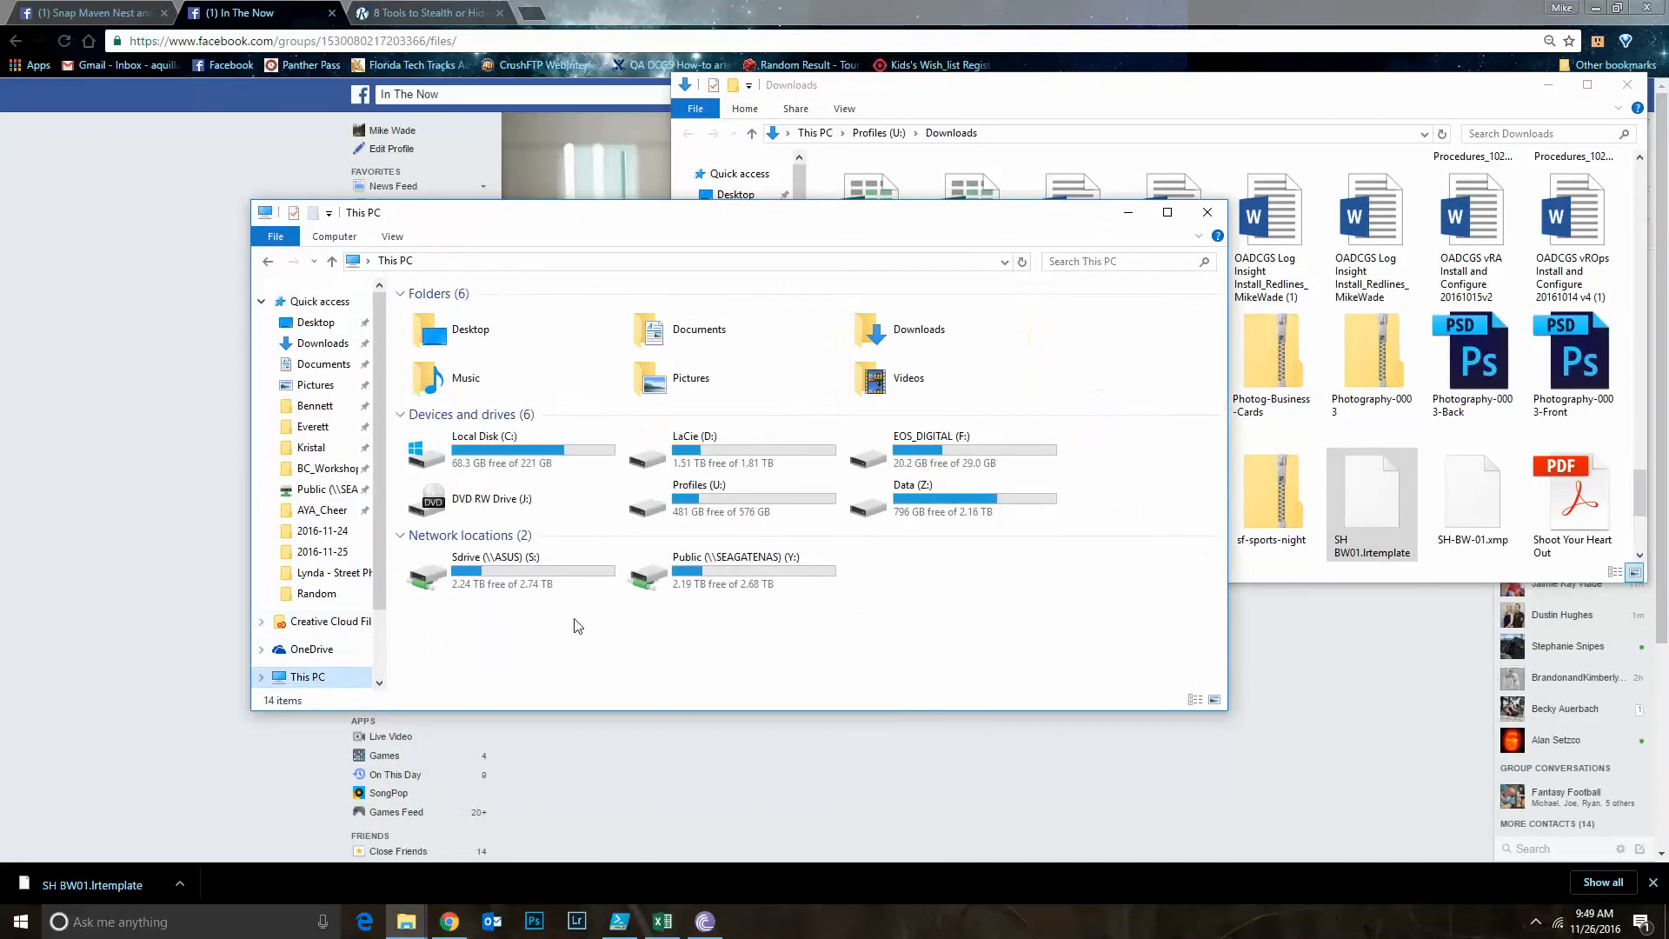
{"action": "double_click", "coordinate": [509, 451]}
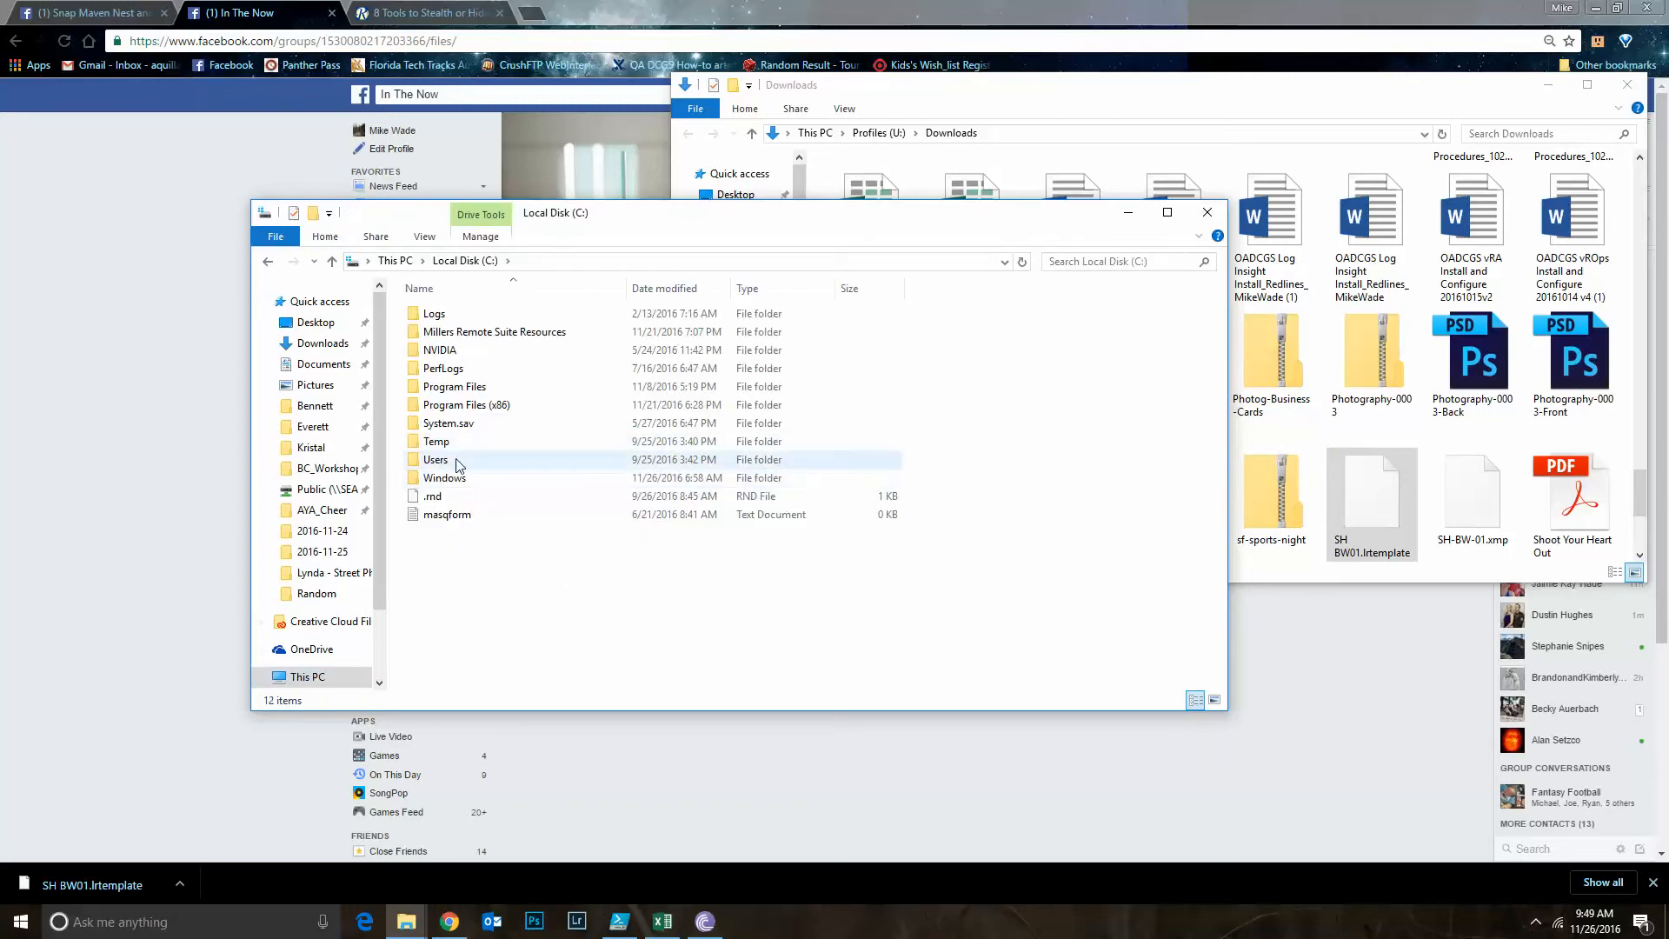
{"action": "double_click", "coordinate": [459, 461]}
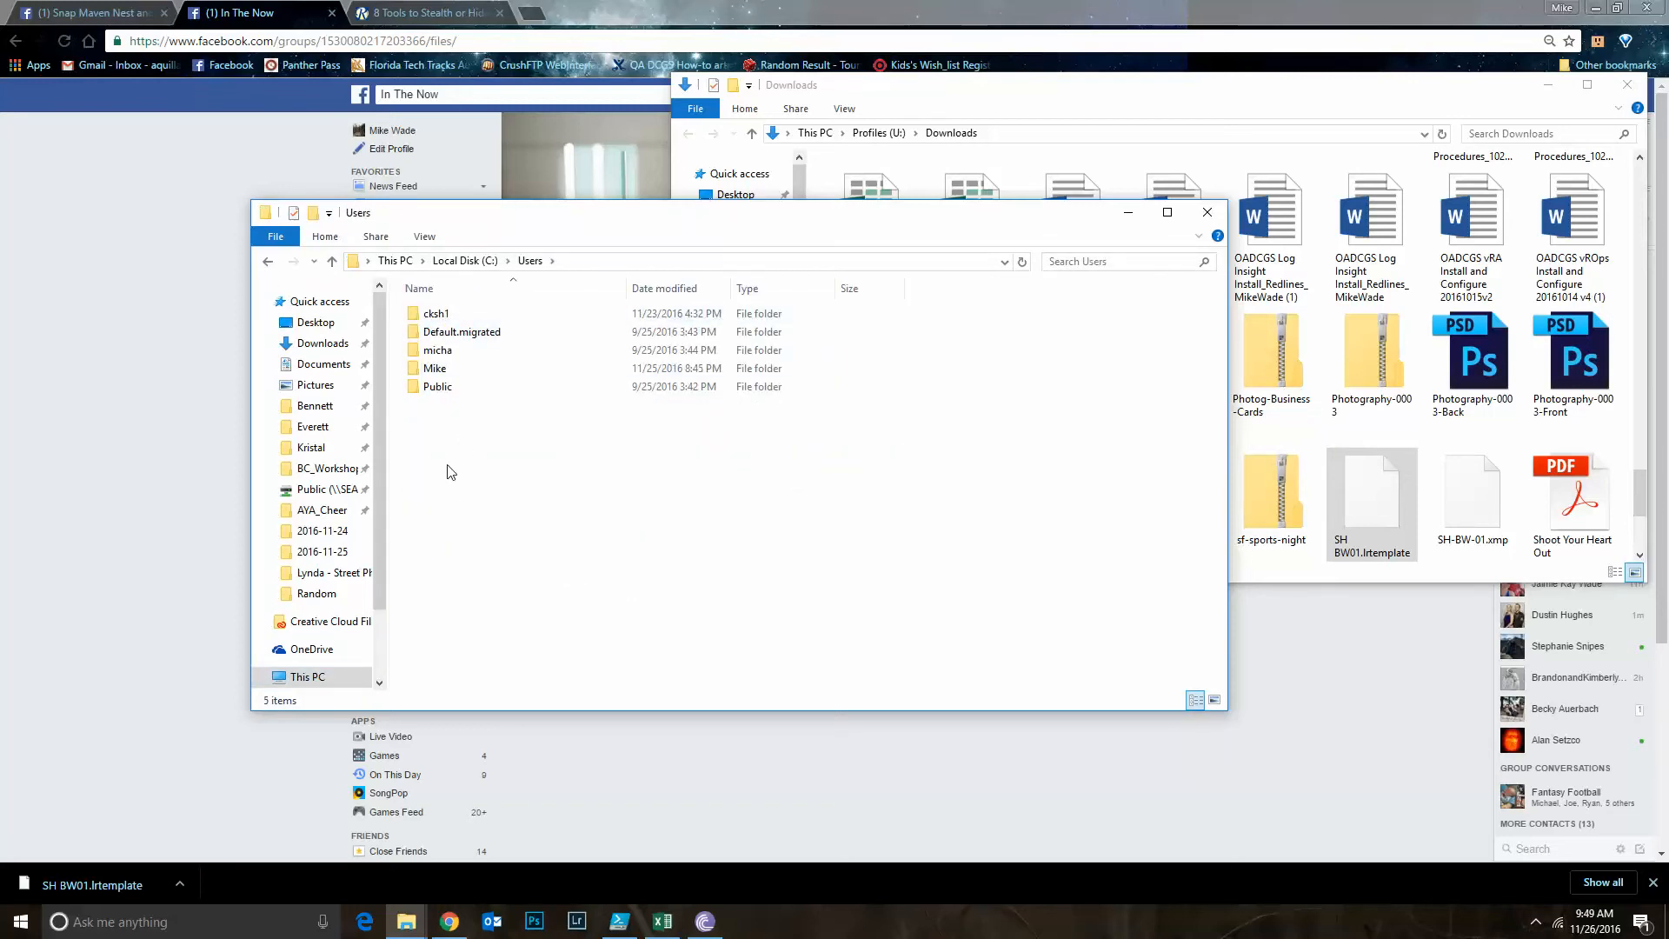
{"action": "double_click", "coordinate": [442, 369]}
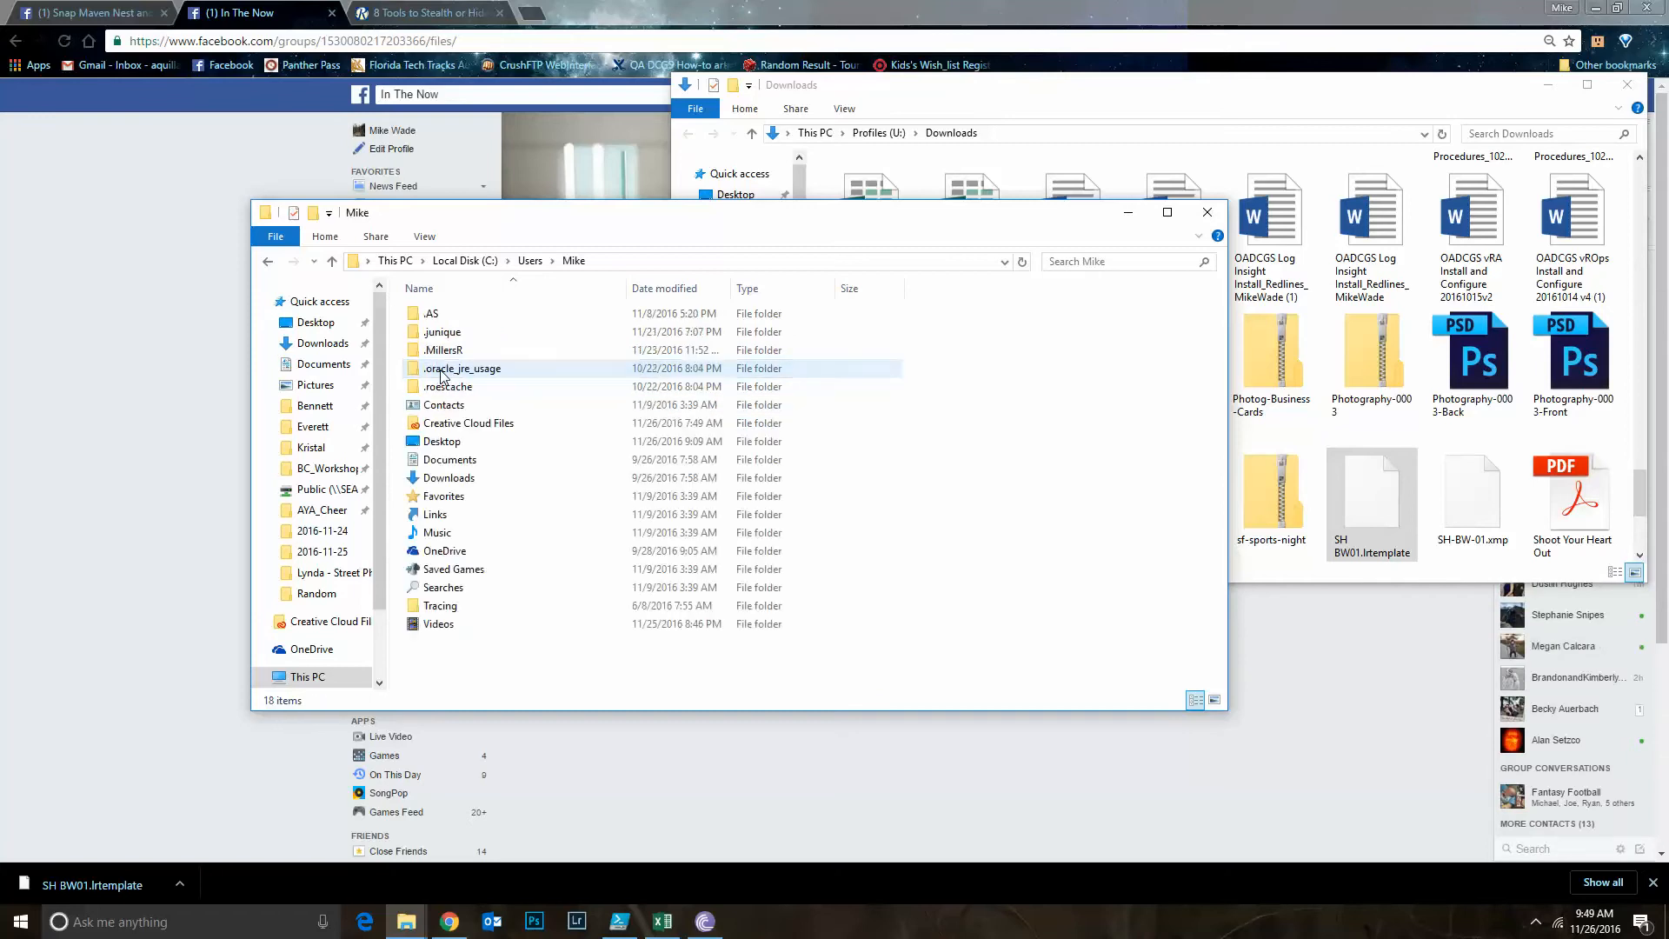
Go to the appdata\roaming\adobe path inside the user's profile folder
{"action": "left_click", "coordinate": [632, 262]}
{"action": "left_click", "coordinate": [632, 262]}
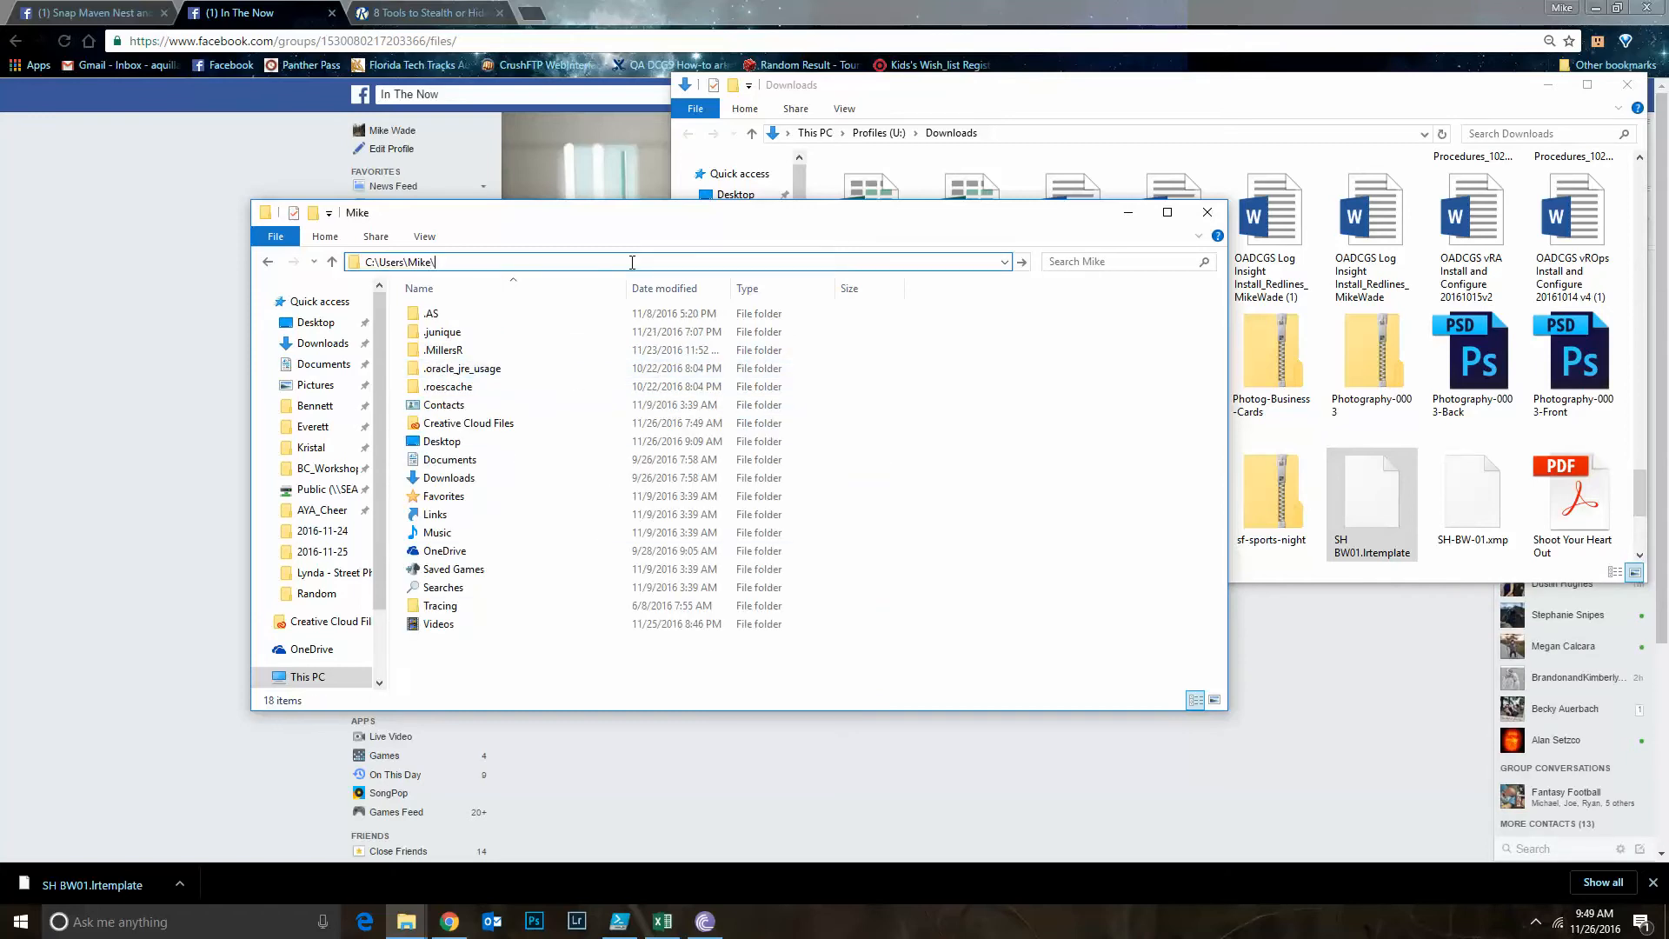
{"action": "type", "text": "\\app"}
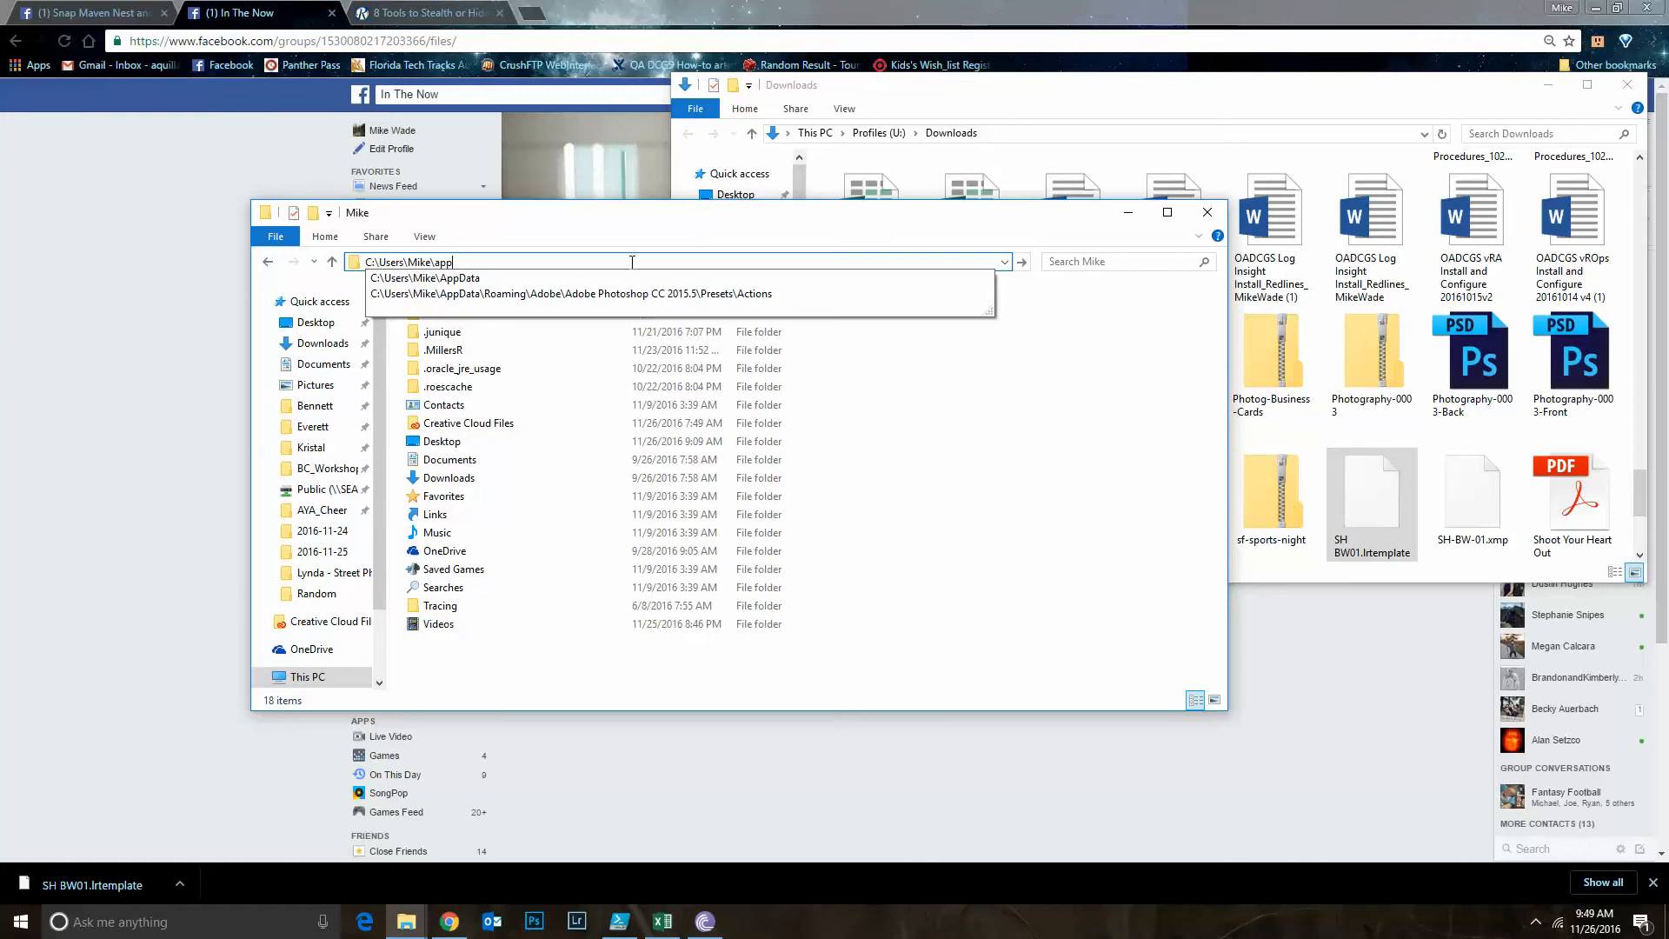
{"action": "type", "text": "data\\adobe"}
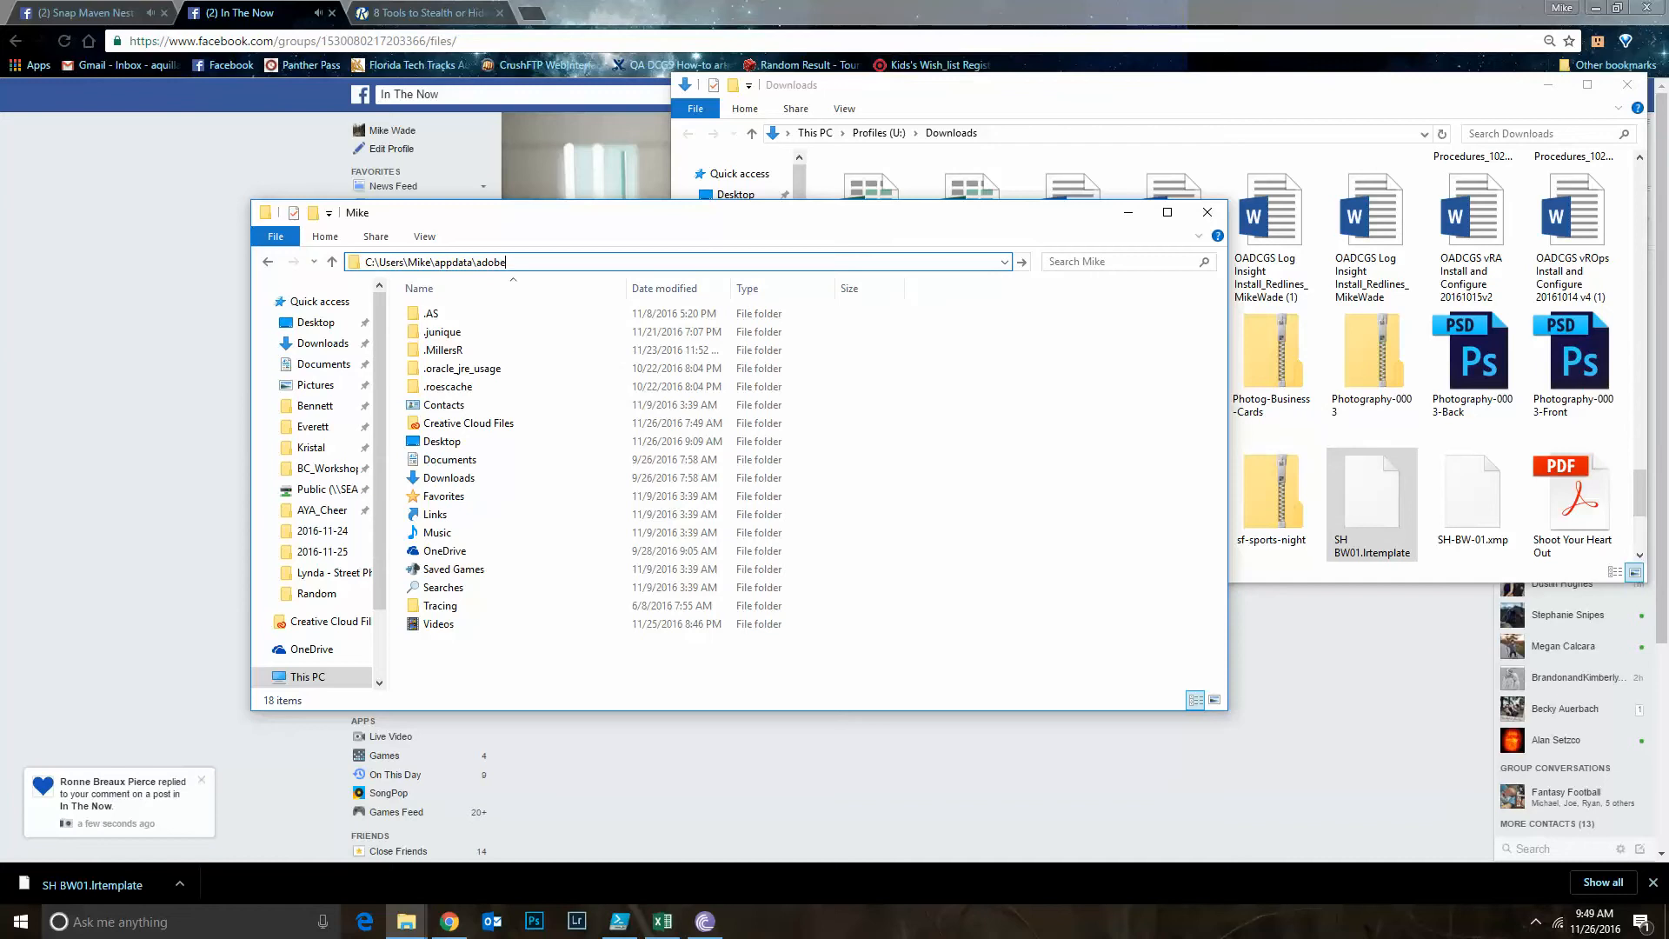
{"action": "key", "text": "BackSpace"}
{"action": "key", "text": "BackSpace"}
{"action": "type", "text": "road"}
{"action": "key", "text": "BackSpace"}
{"action": "type", "text": "ming\\"}
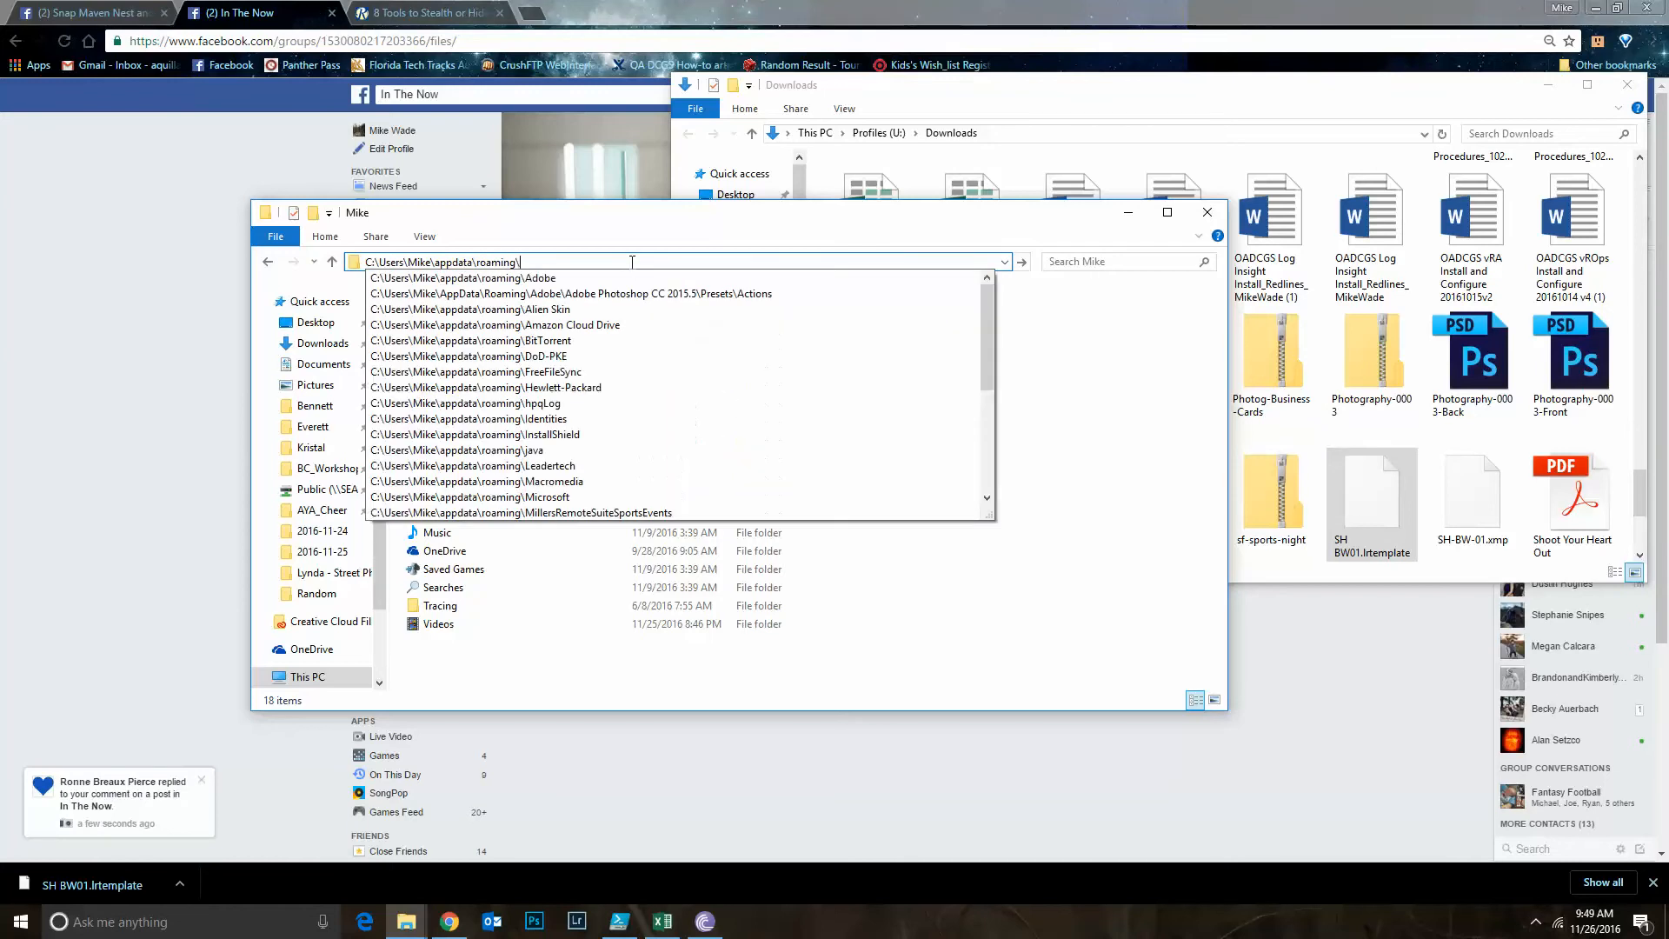
{"action": "type", "text": "adobe"}
{"action": "key", "text": "Return"}
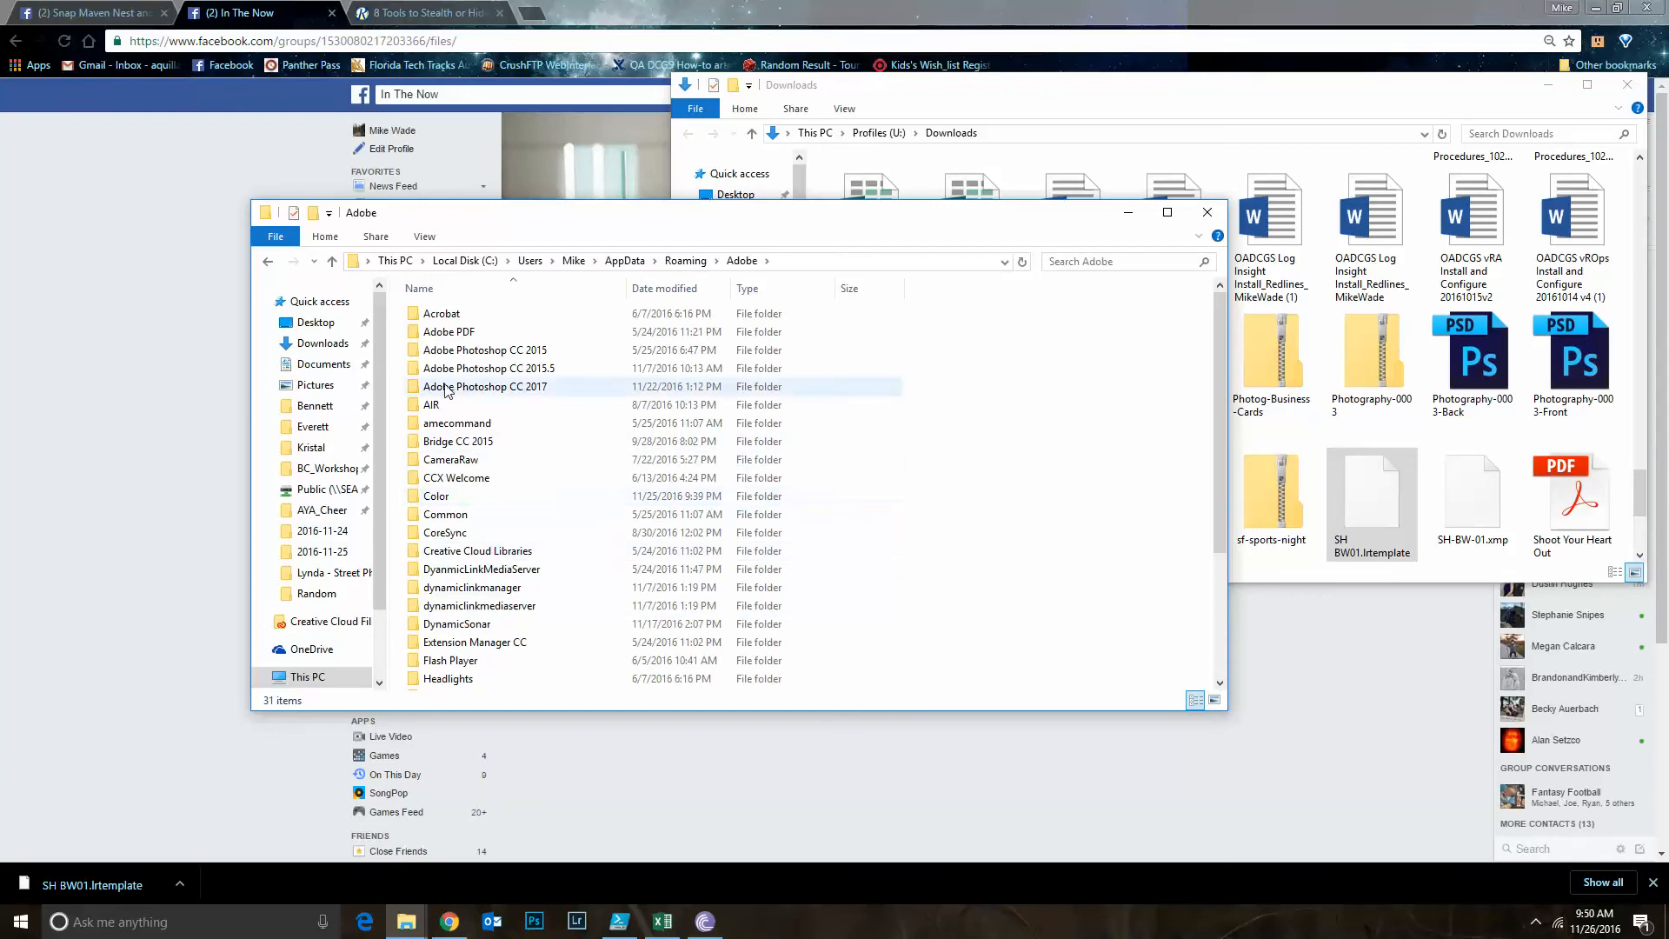
Open the Develop Presets folder inside the Lightroom folder and look through its preset folders
{"action": "scroll", "coordinate": [485, 626], "scroll_direction": "down", "scroll_amount": 3}
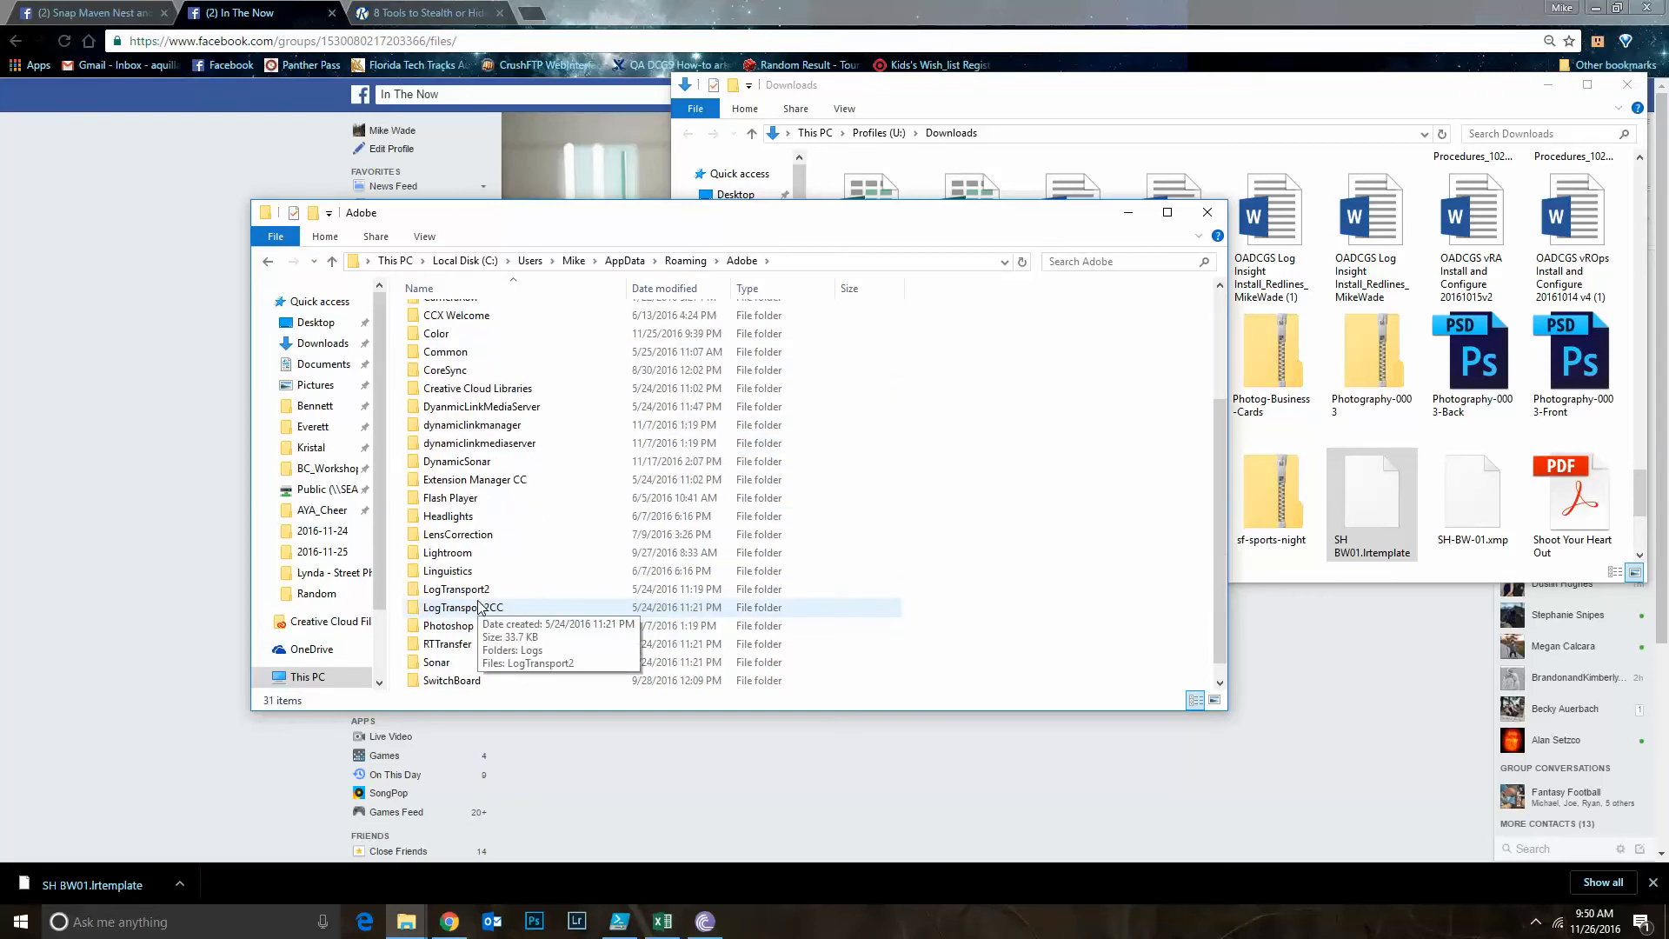
{"action": "scroll", "coordinate": [474, 630], "scroll_direction": "up", "scroll_amount": 1}
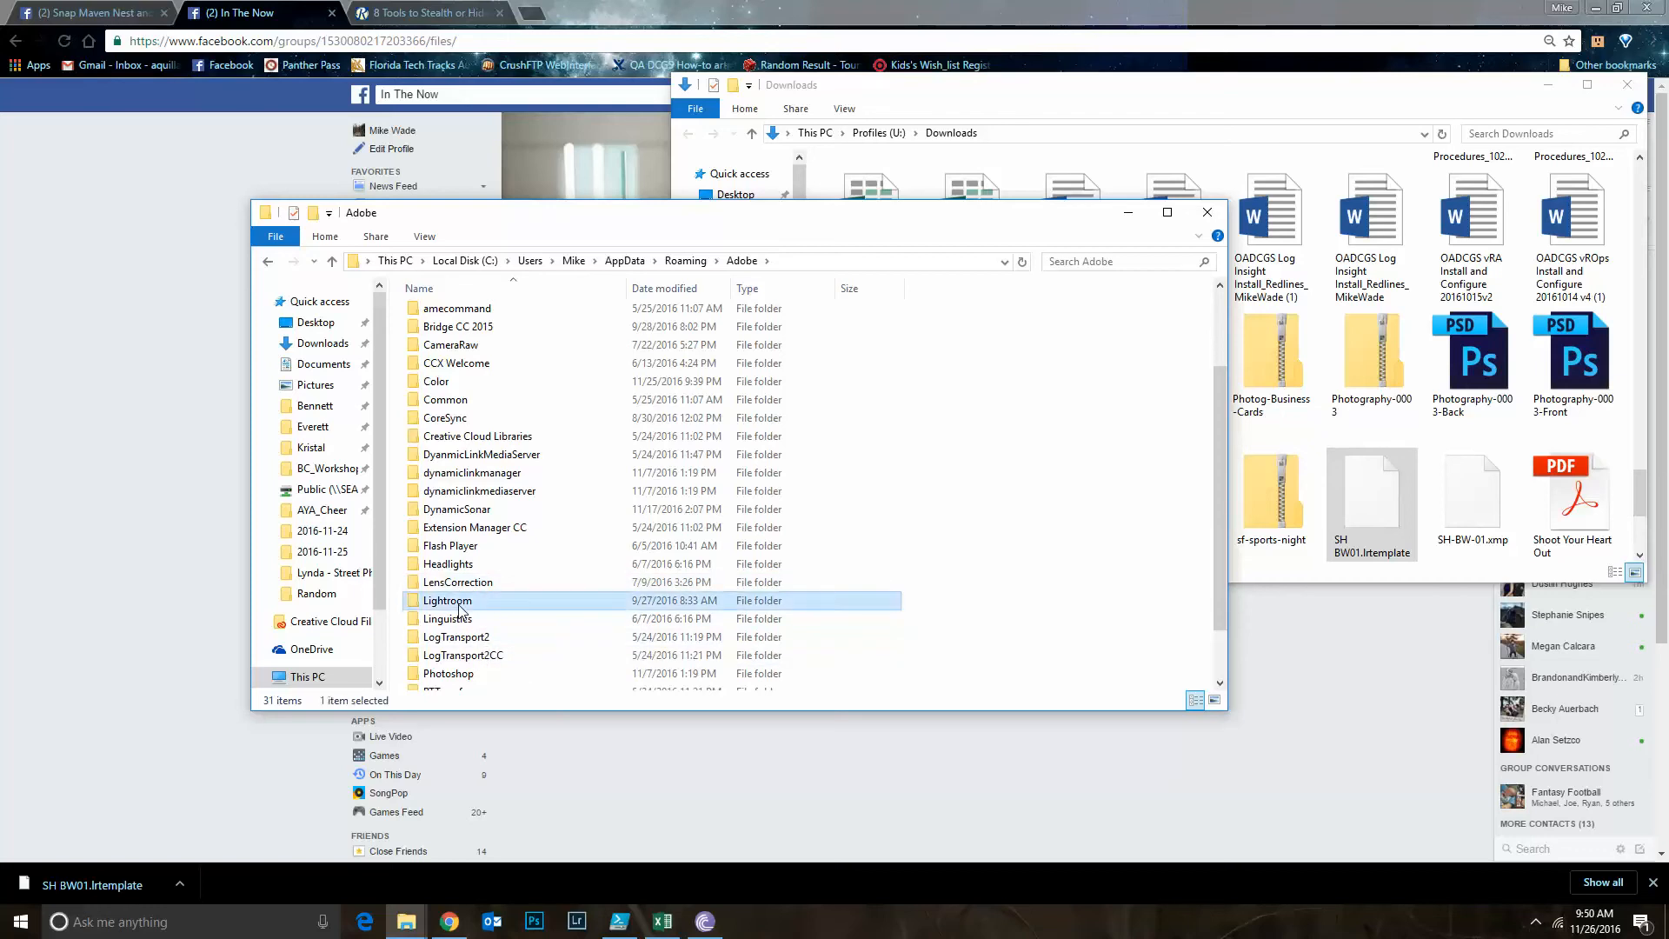
{"action": "double_click", "coordinate": [458, 601]}
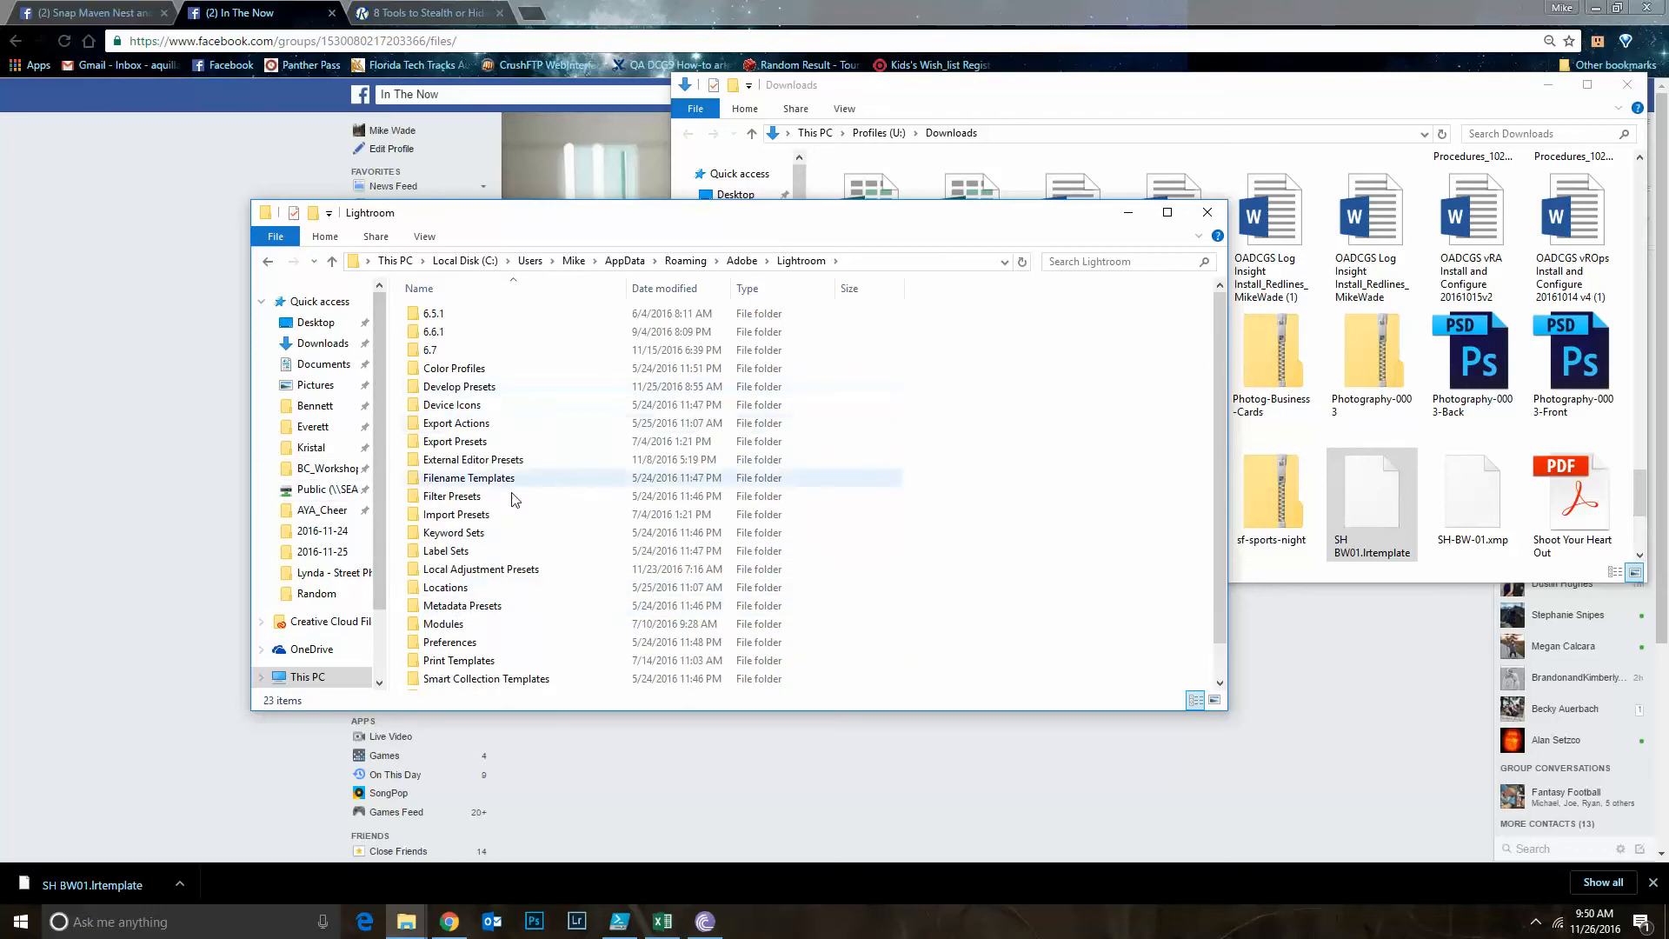
{"action": "double_click", "coordinate": [475, 392]}
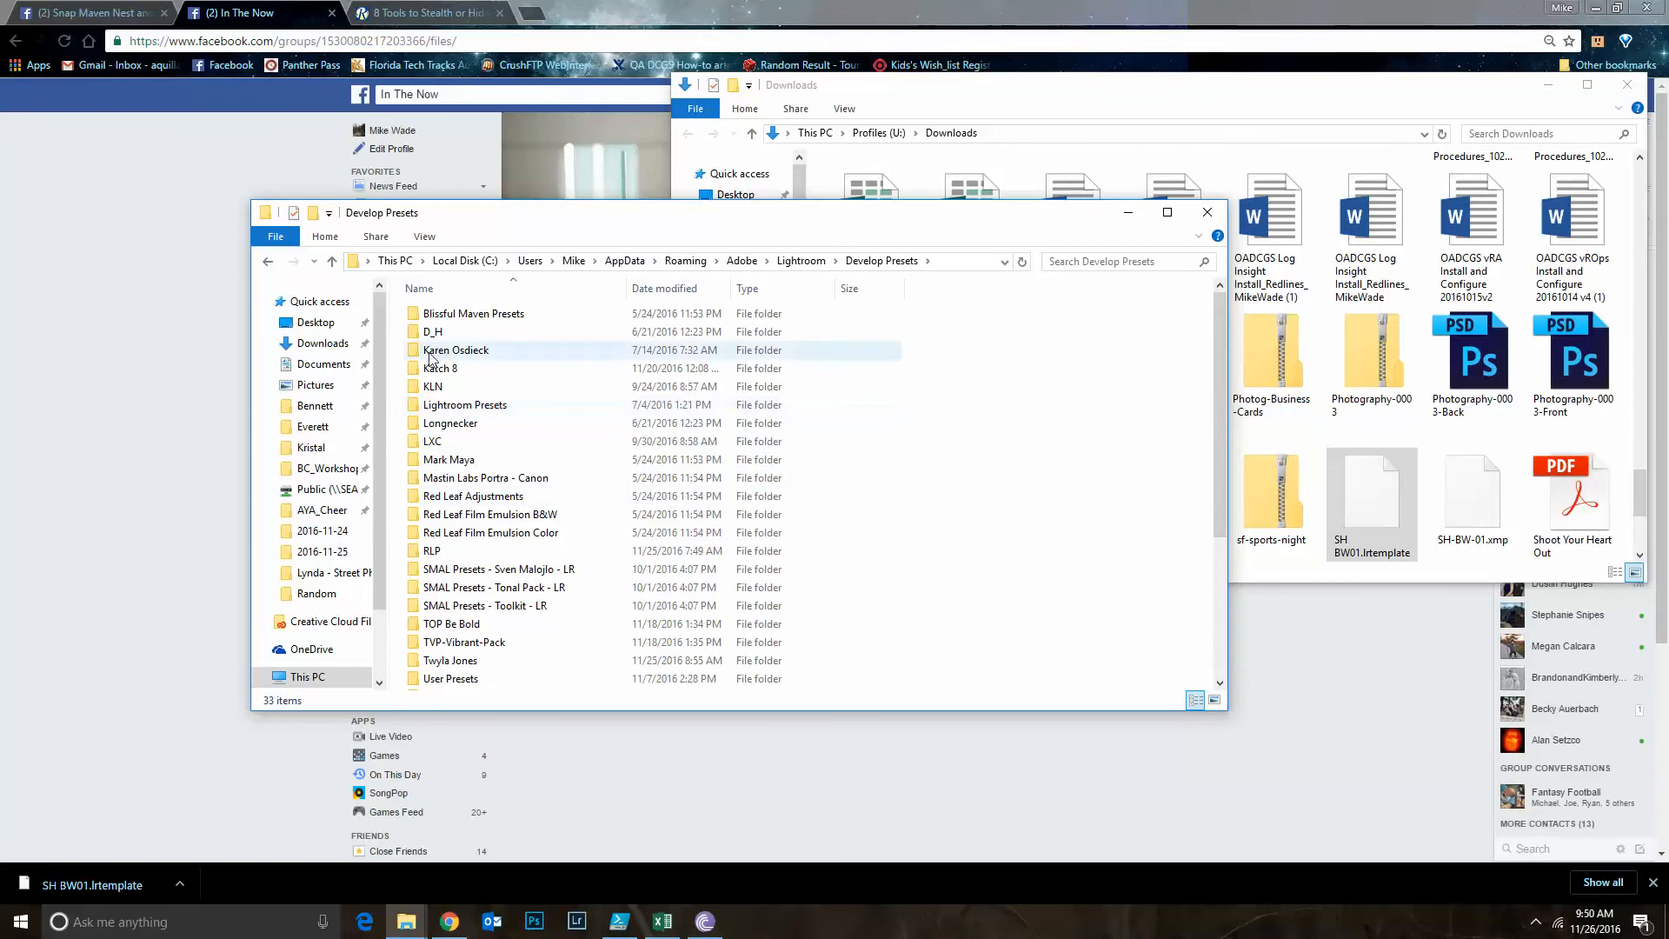
{"action": "scroll", "coordinate": [469, 539], "scroll_direction": "down", "scroll_amount": 4}
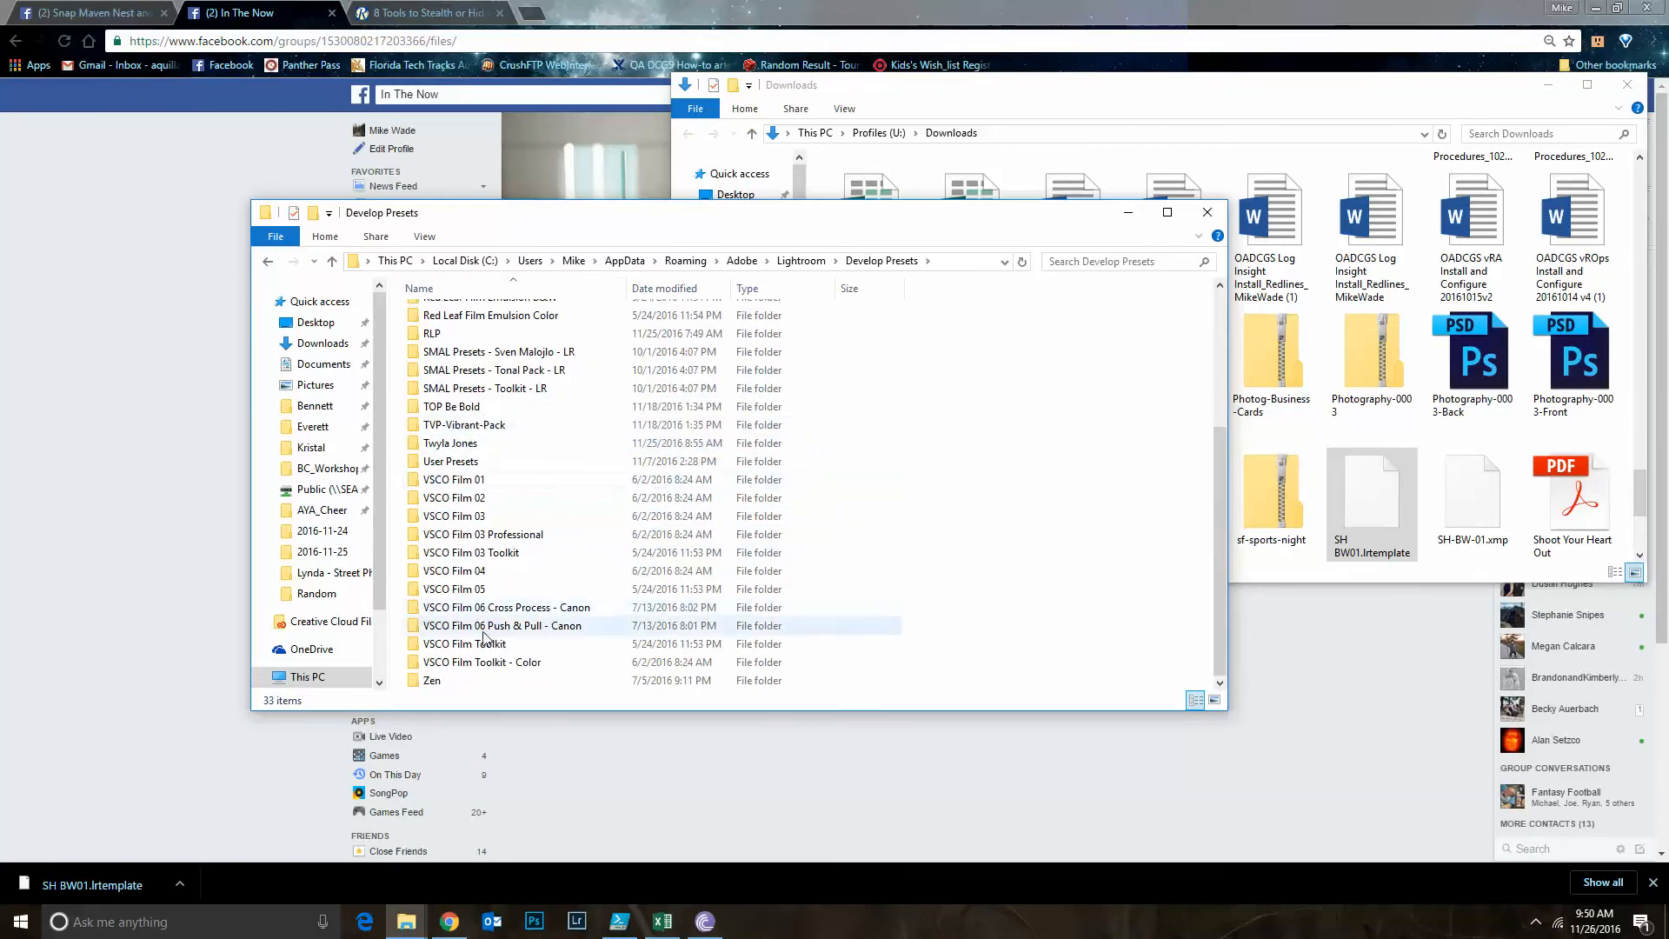
{"action": "scroll", "coordinate": [484, 637], "scroll_direction": "up", "scroll_amount": 4}
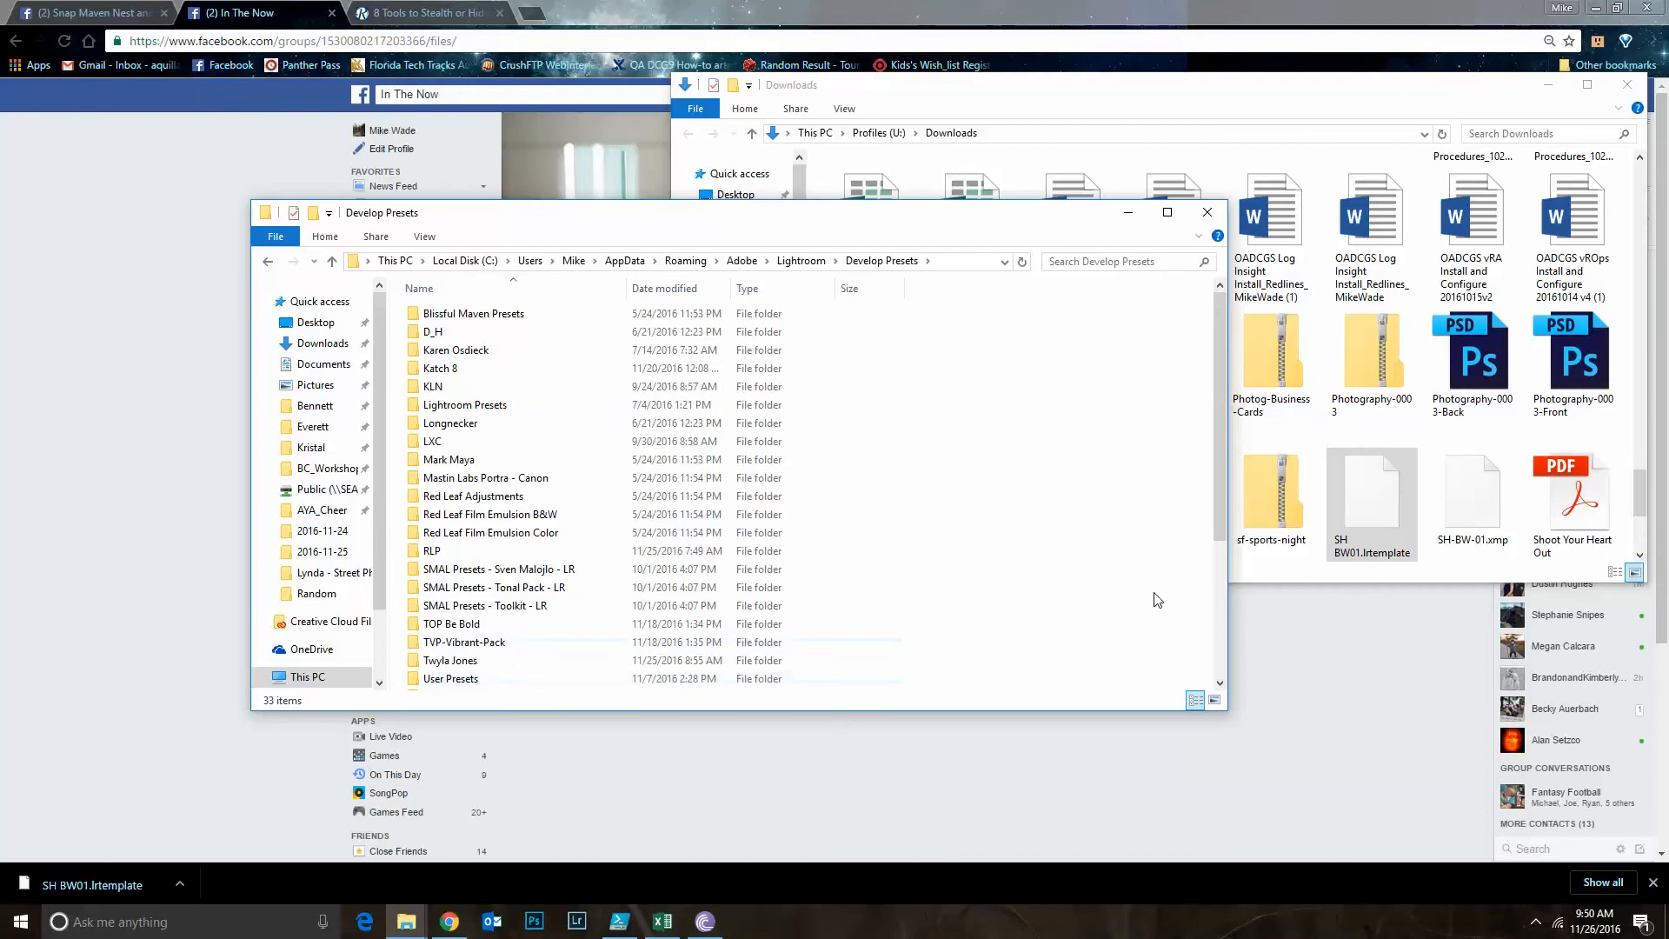
Create a new folder in Develop Presets named with the preset author's full name
{"action": "scroll", "coordinate": [1112, 591], "scroll_direction": "down", "scroll_amount": 4}
{"action": "right_click", "coordinate": [991, 622]}
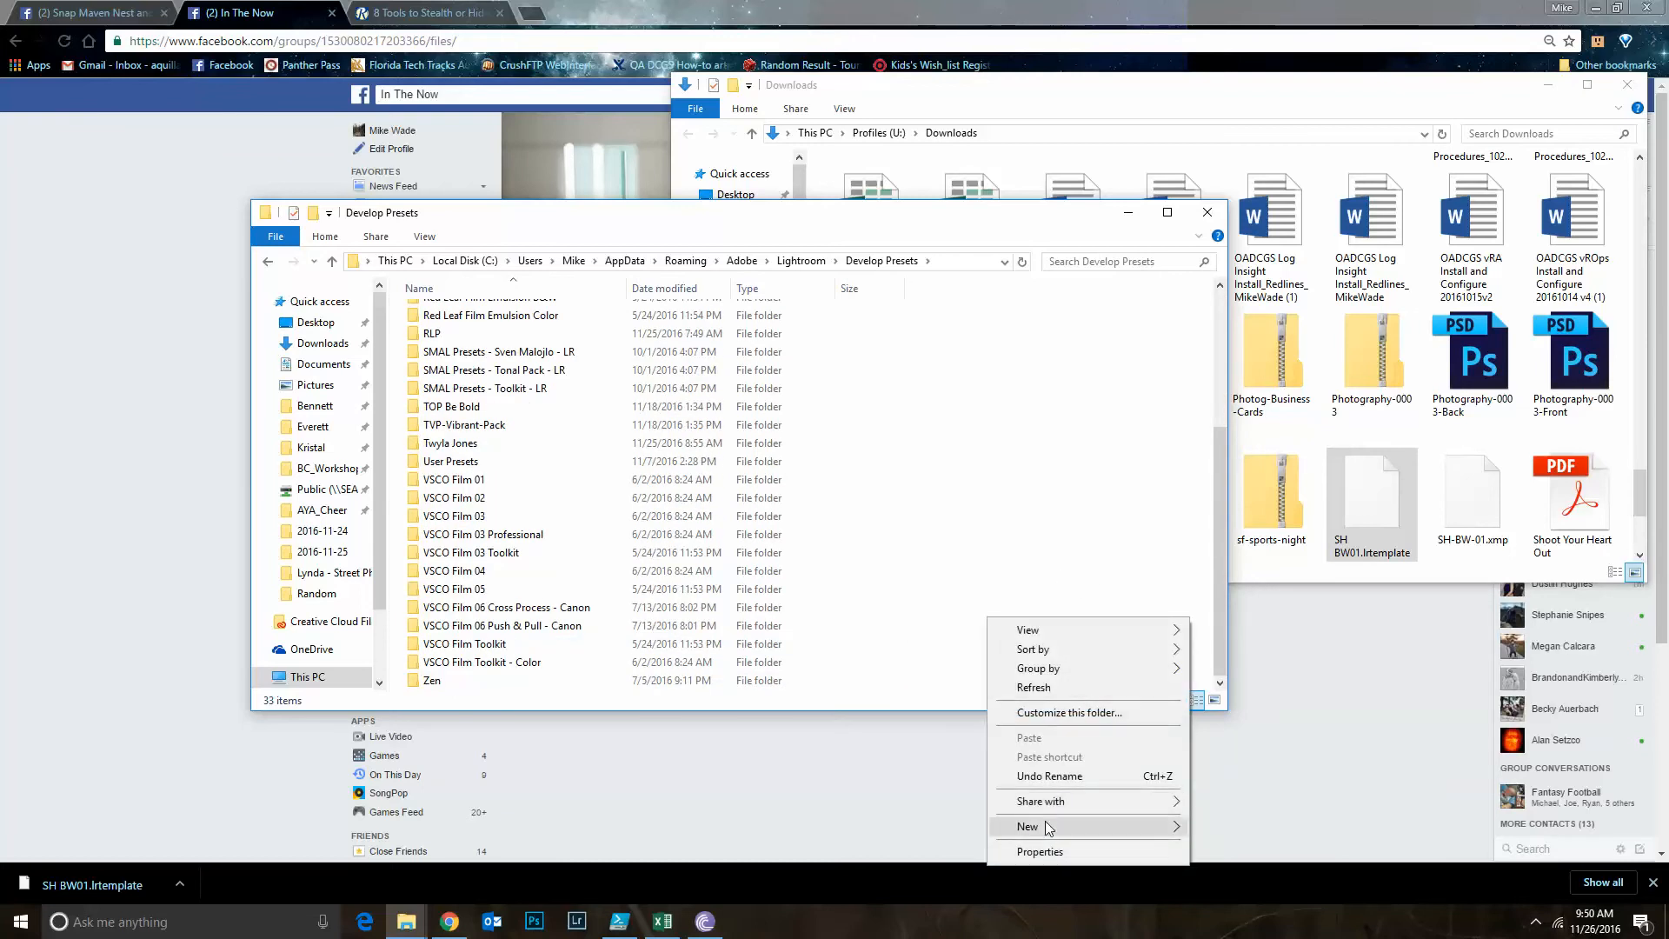
{"action": "mouse_move", "coordinate": [1130, 826]}
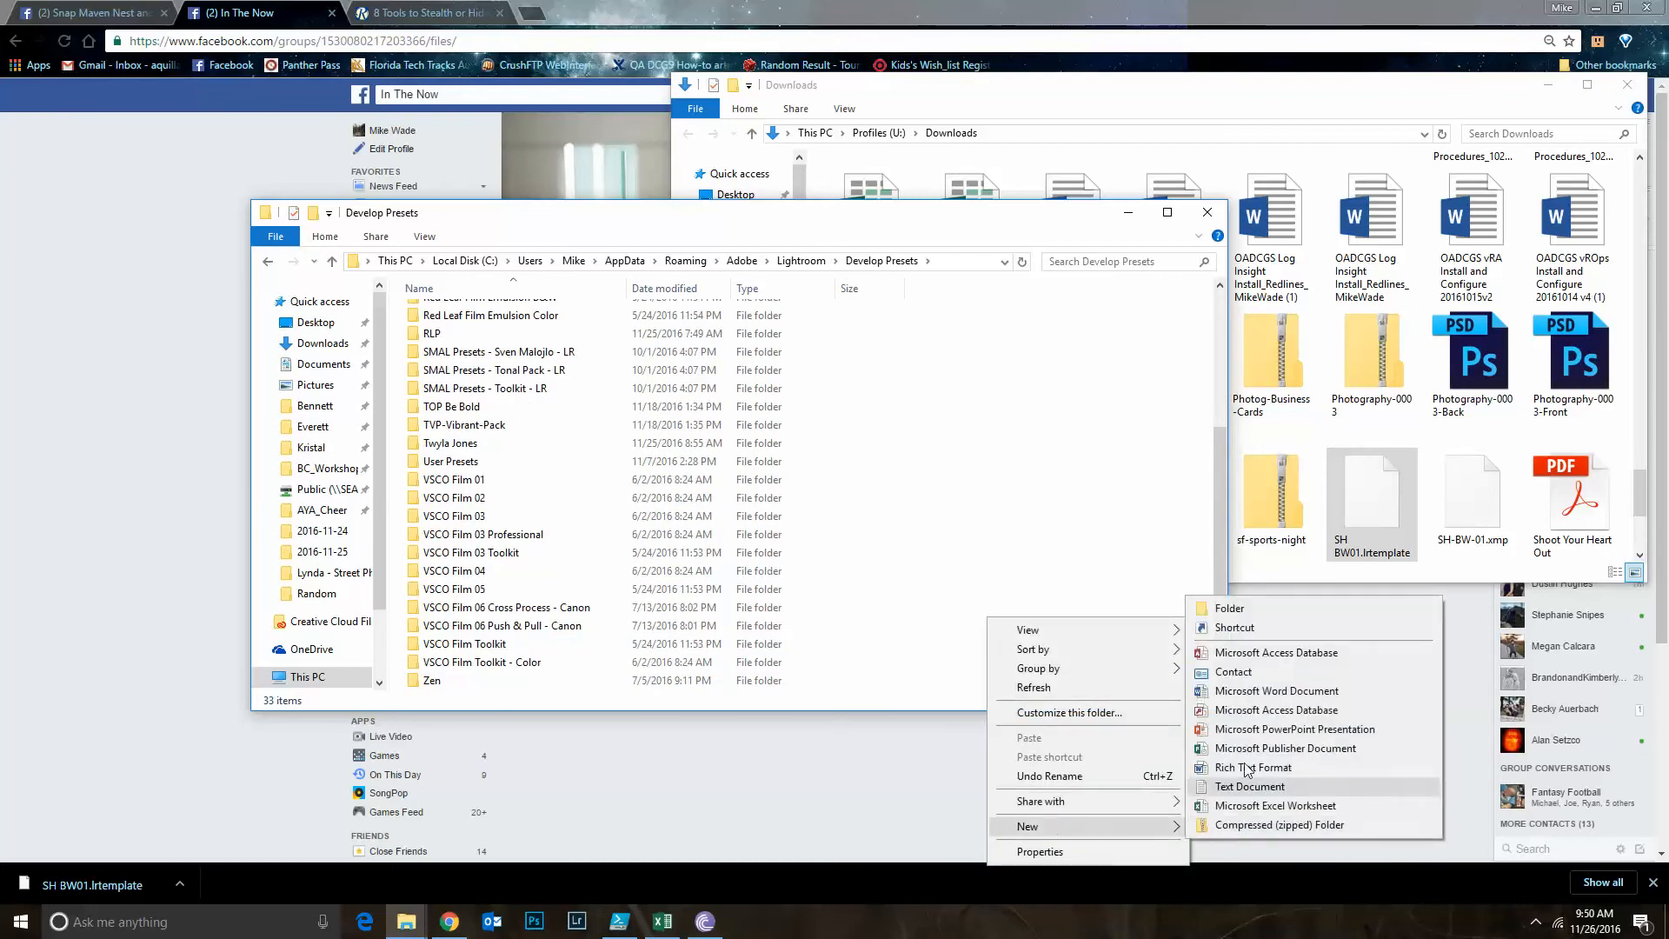
{"action": "left_click", "coordinate": [1229, 609]}
{"action": "type", "text": "Sandi"}
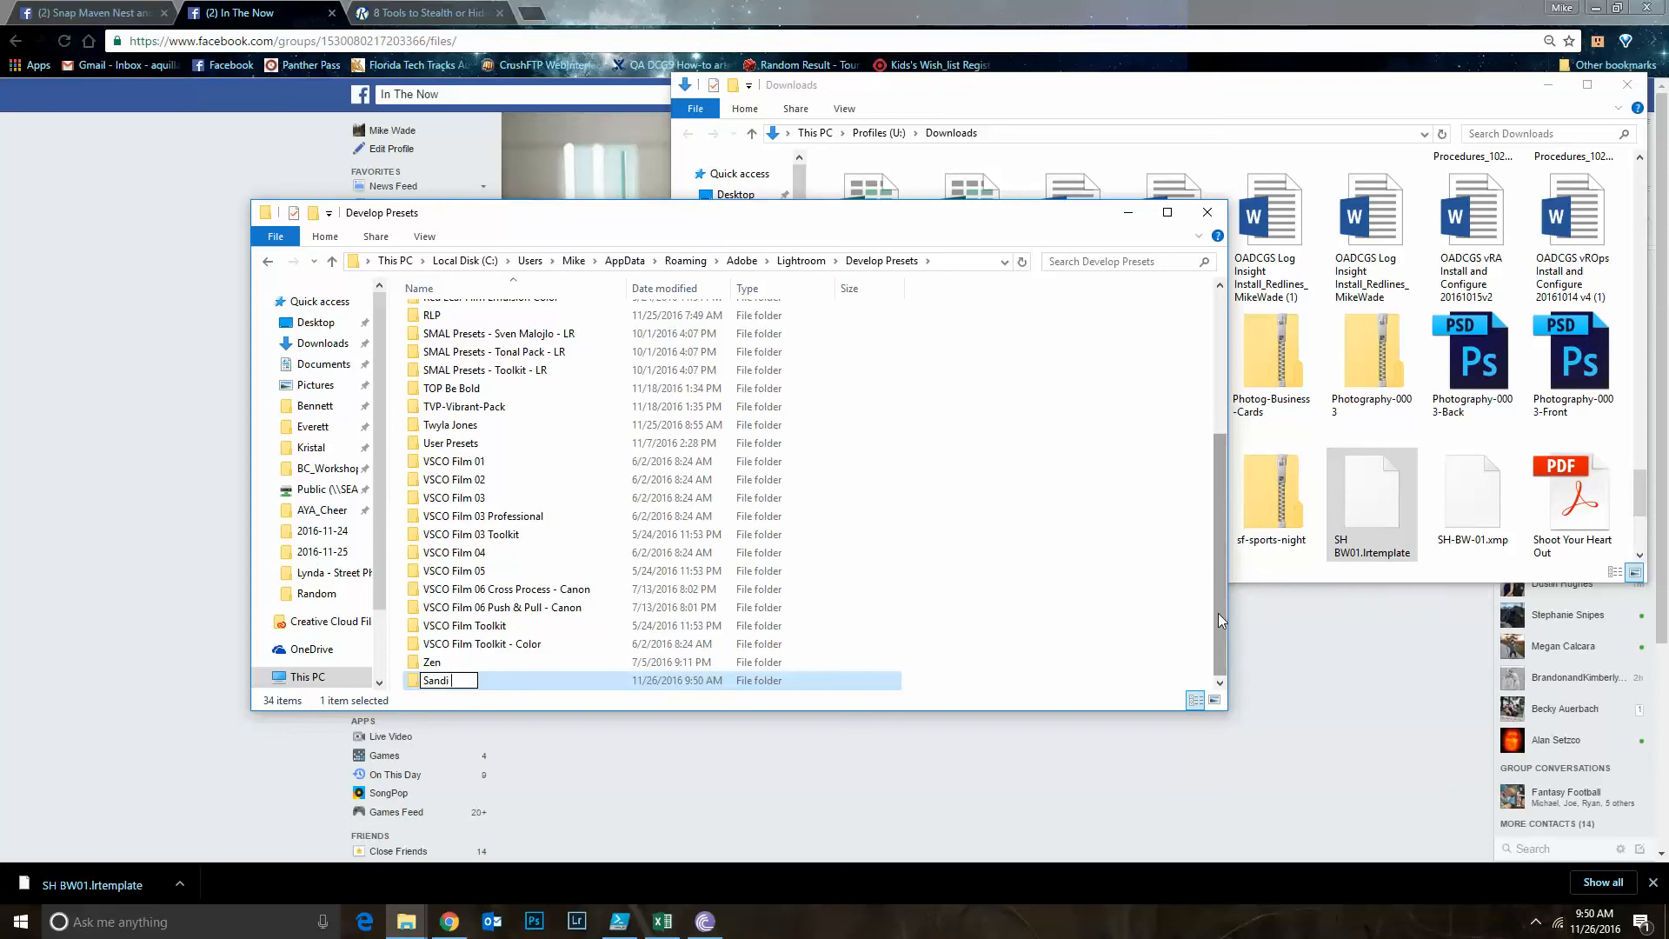
{"action": "type", "text": " Harkness"}
{"action": "key", "text": "Return"}
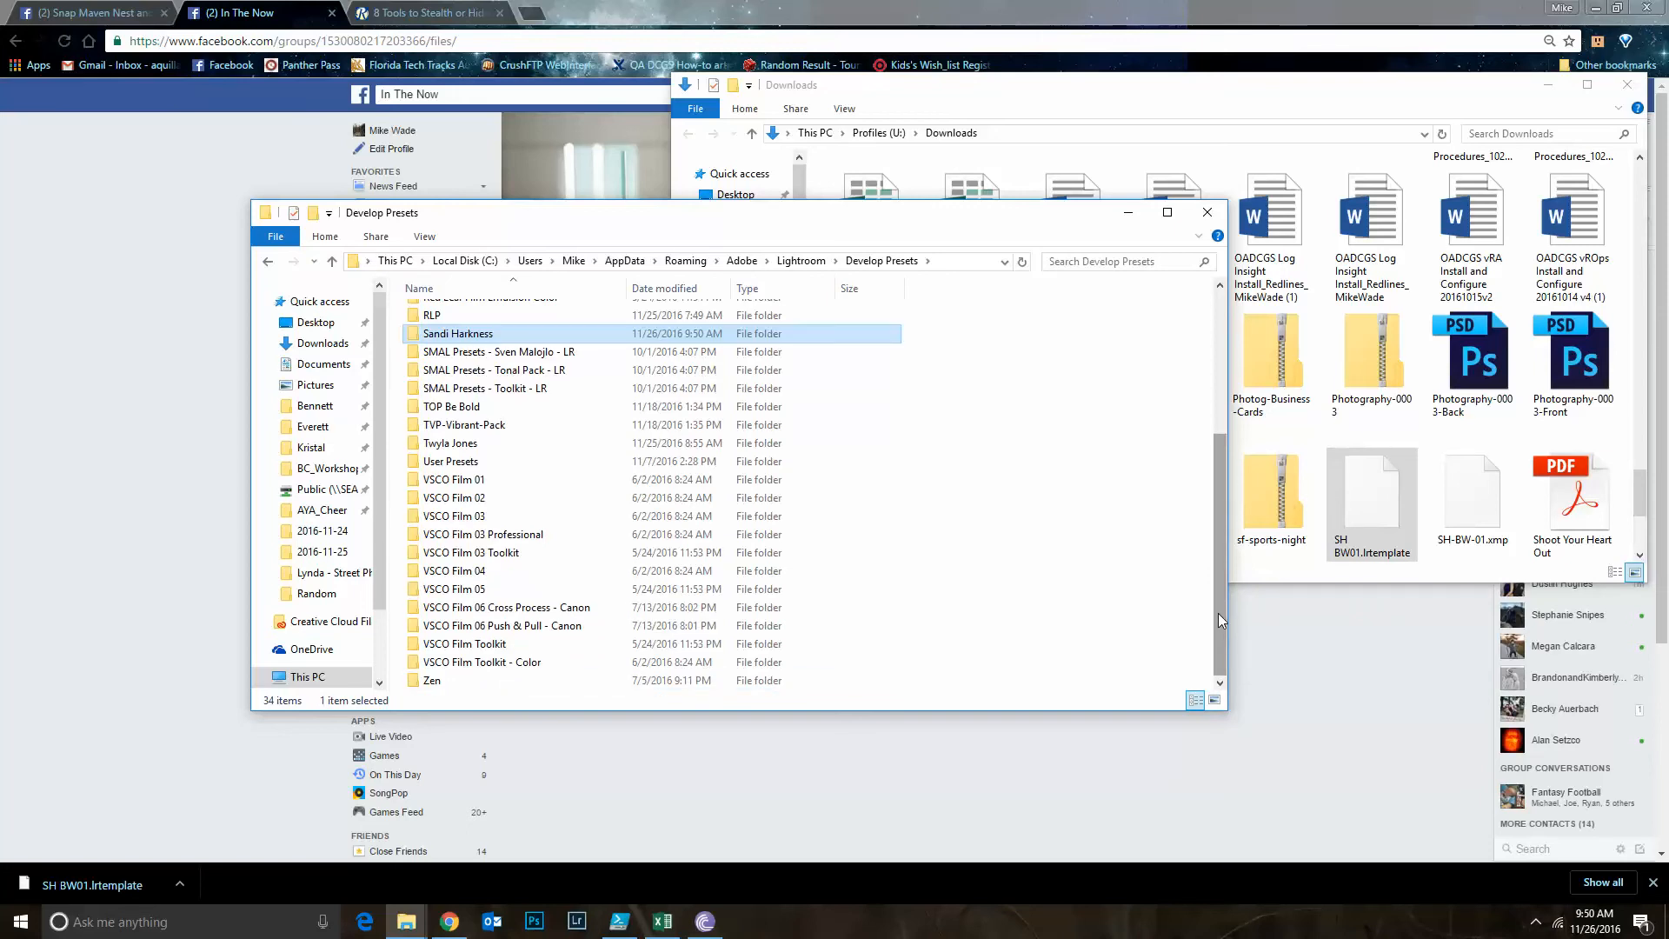
Open the new author folder and copy SH BW01.lrtemplate into it from Downloads
{"action": "key", "text": "Return"}
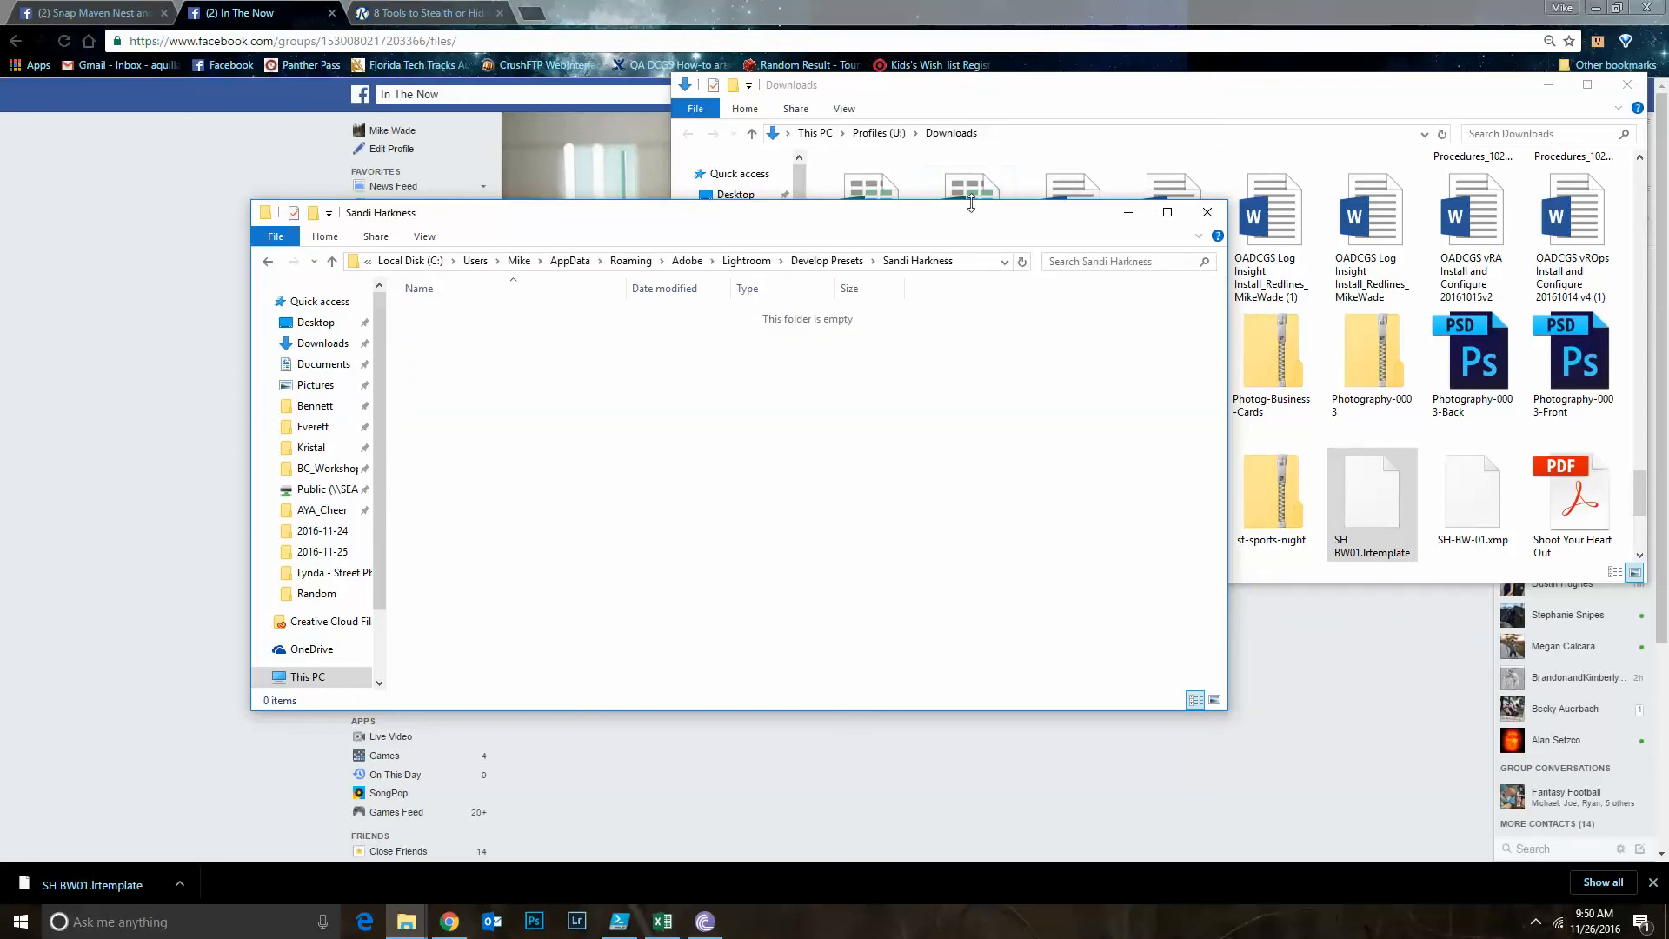
{"action": "left_click_drag", "start_coordinate": [967, 218], "coordinate": [805, 231]}
{"action": "left_click_drag", "start_coordinate": [1388, 473], "coordinate": [401, 477]}
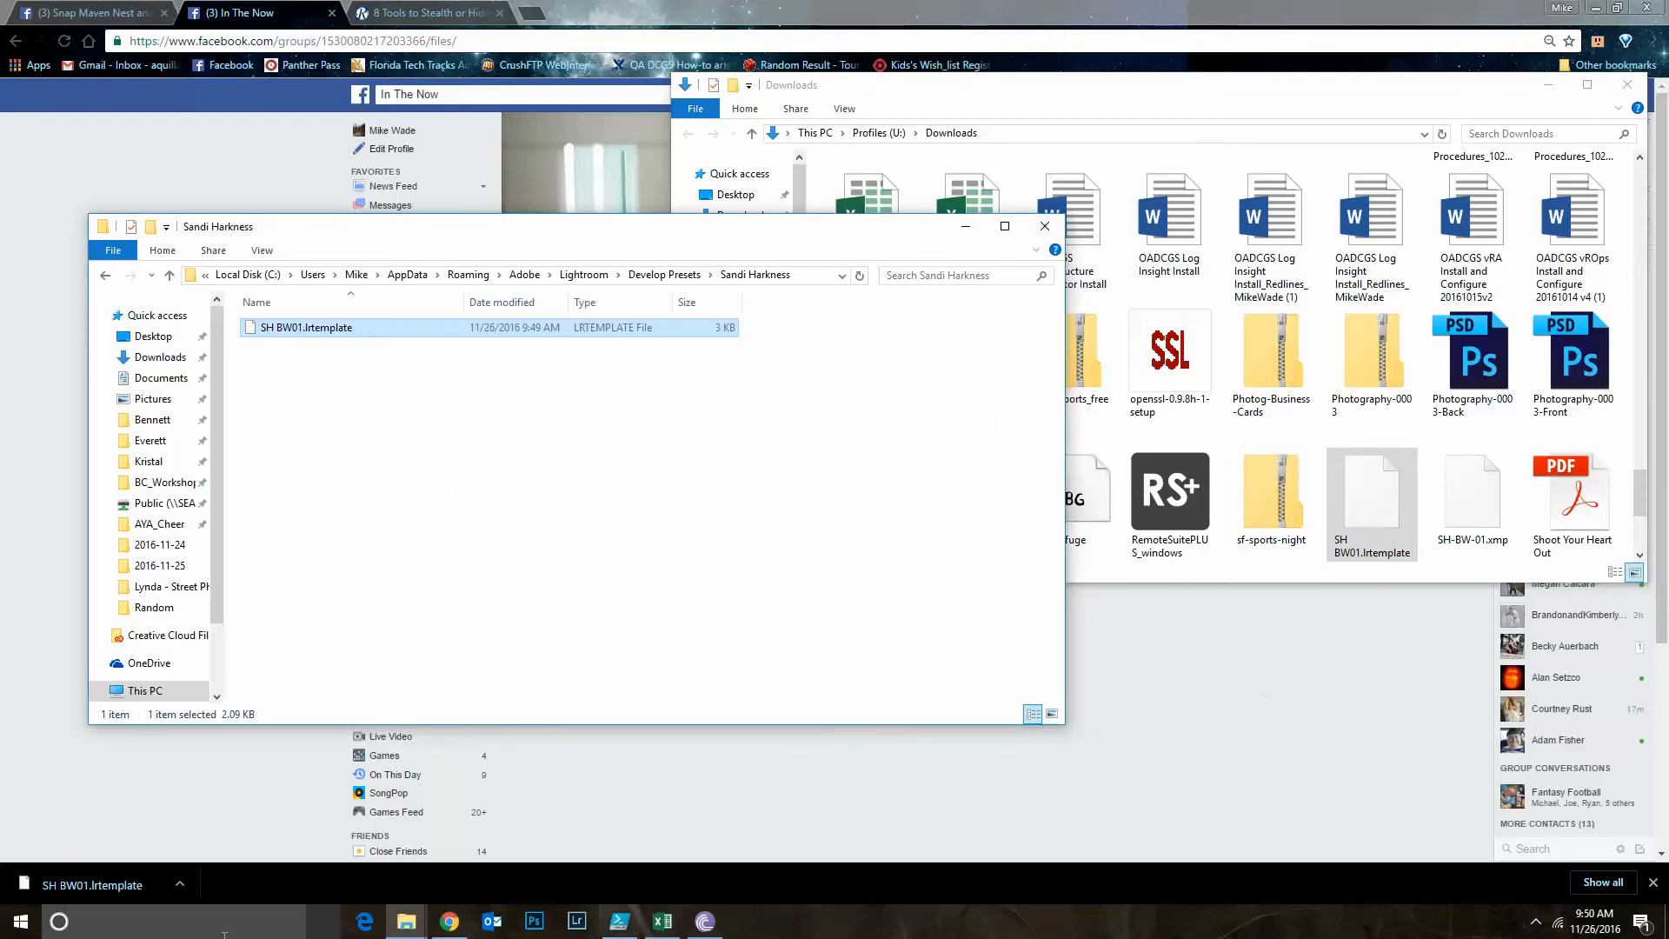
Switch to Lightroom and apply the SH BW01 preset from the new author folder to the photo
{"action": "left_click", "coordinate": [574, 928]}
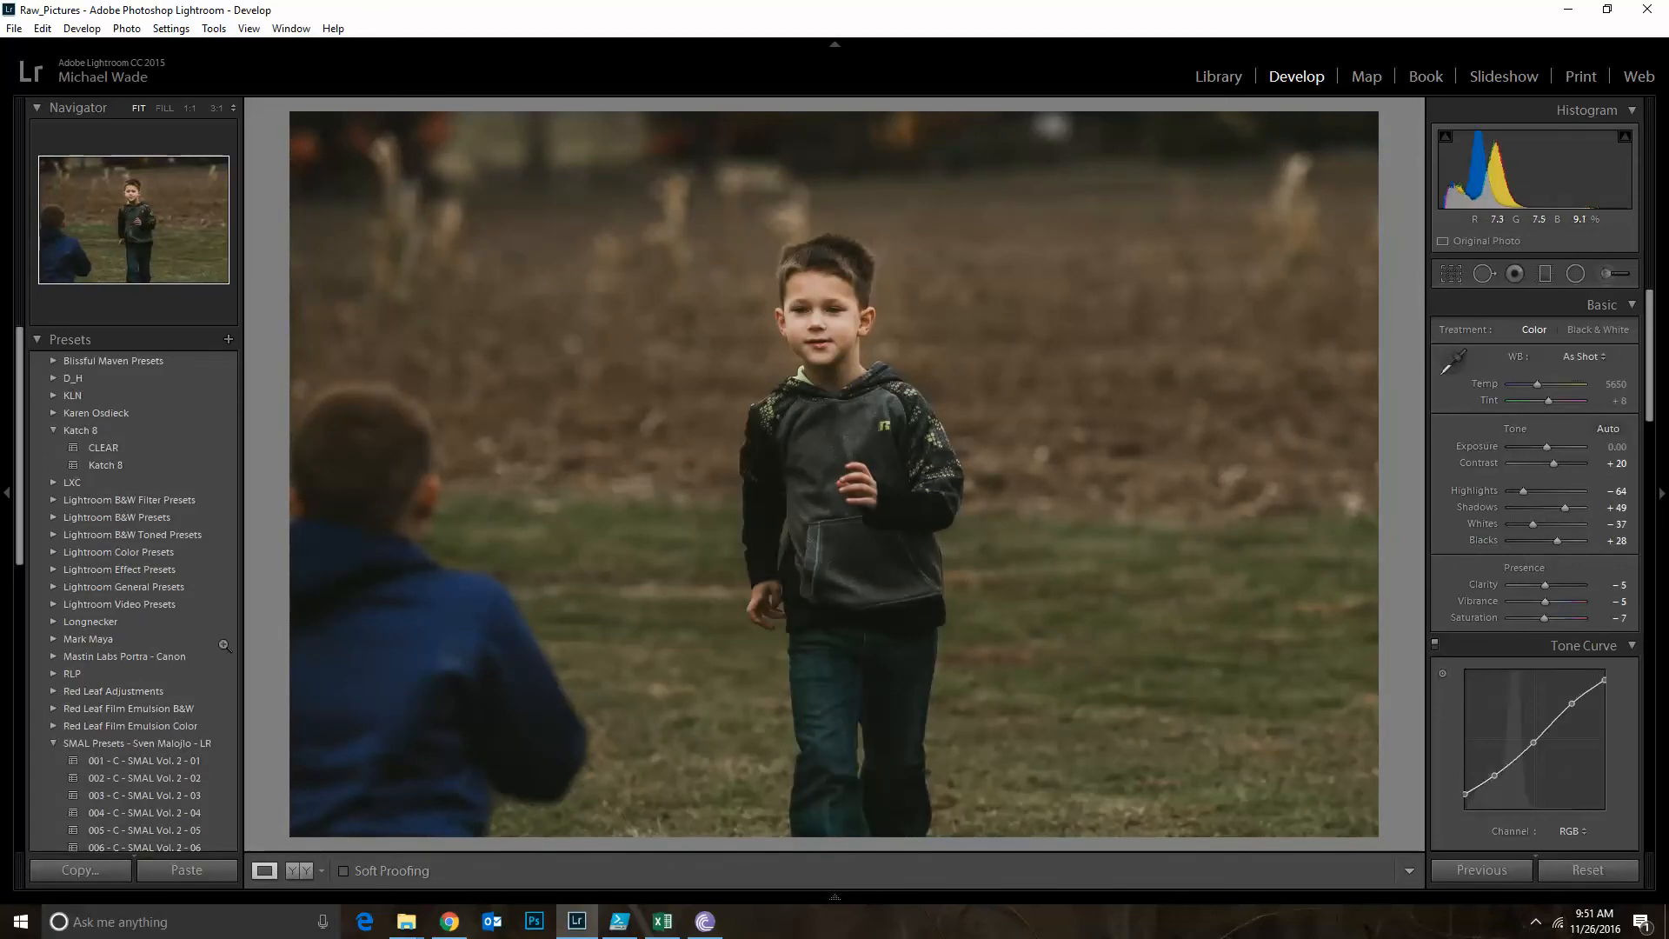
{"action": "left_click", "coordinate": [53, 744]}
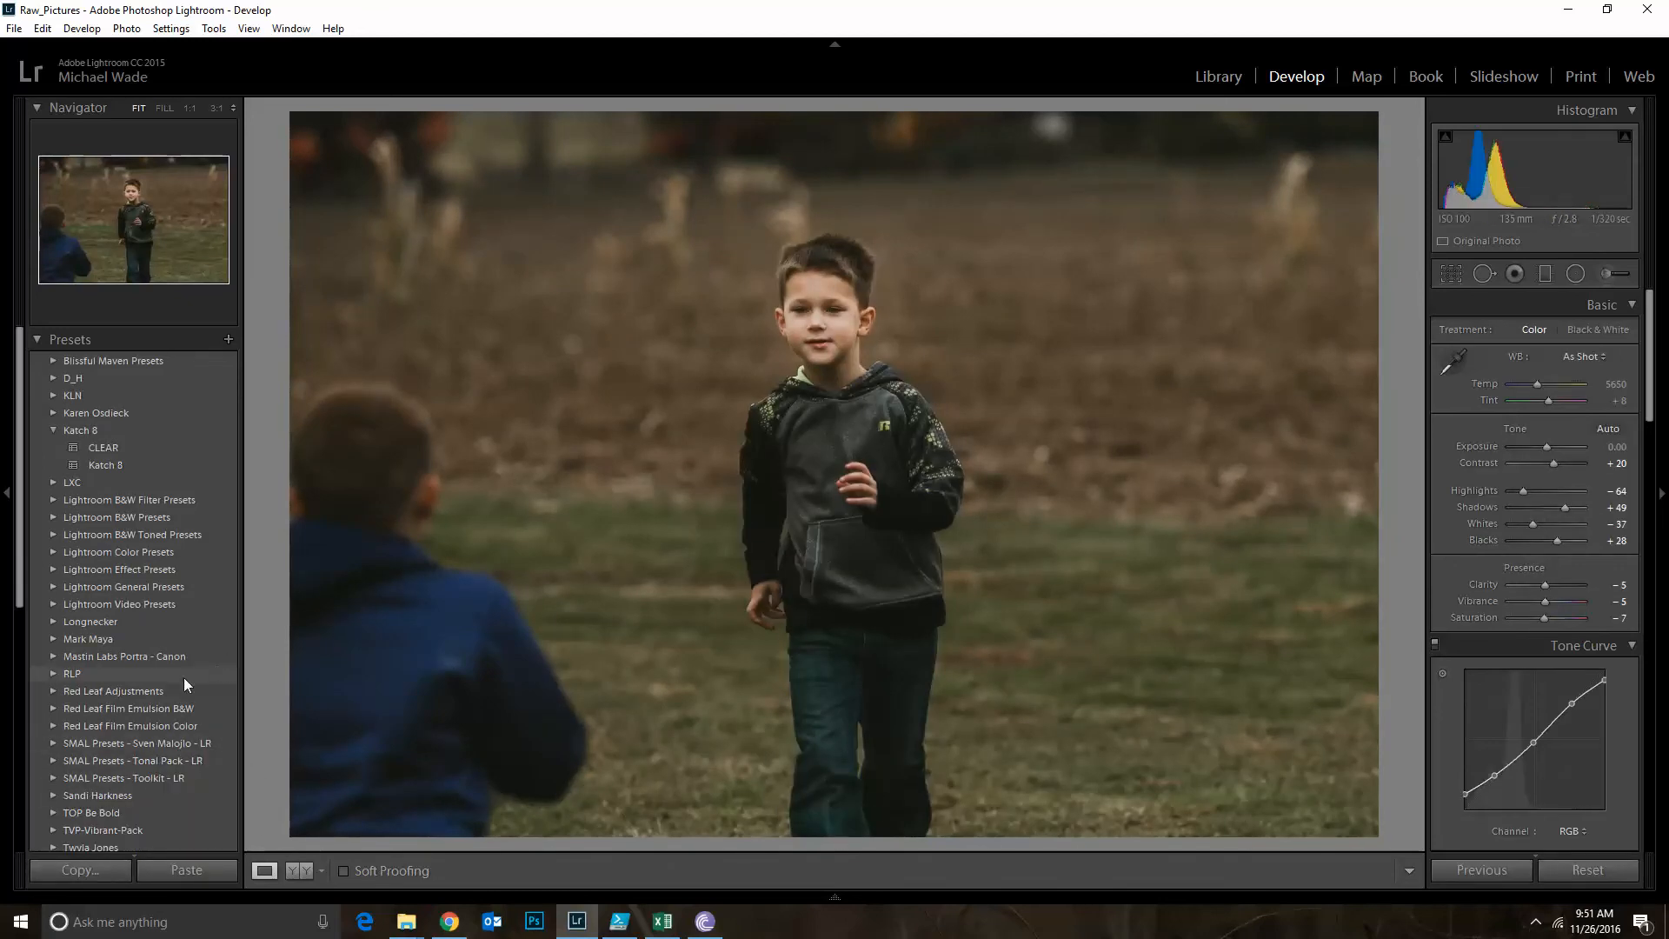
{"action": "left_click", "coordinate": [51, 795]}
{"action": "left_click", "coordinate": [129, 814]}
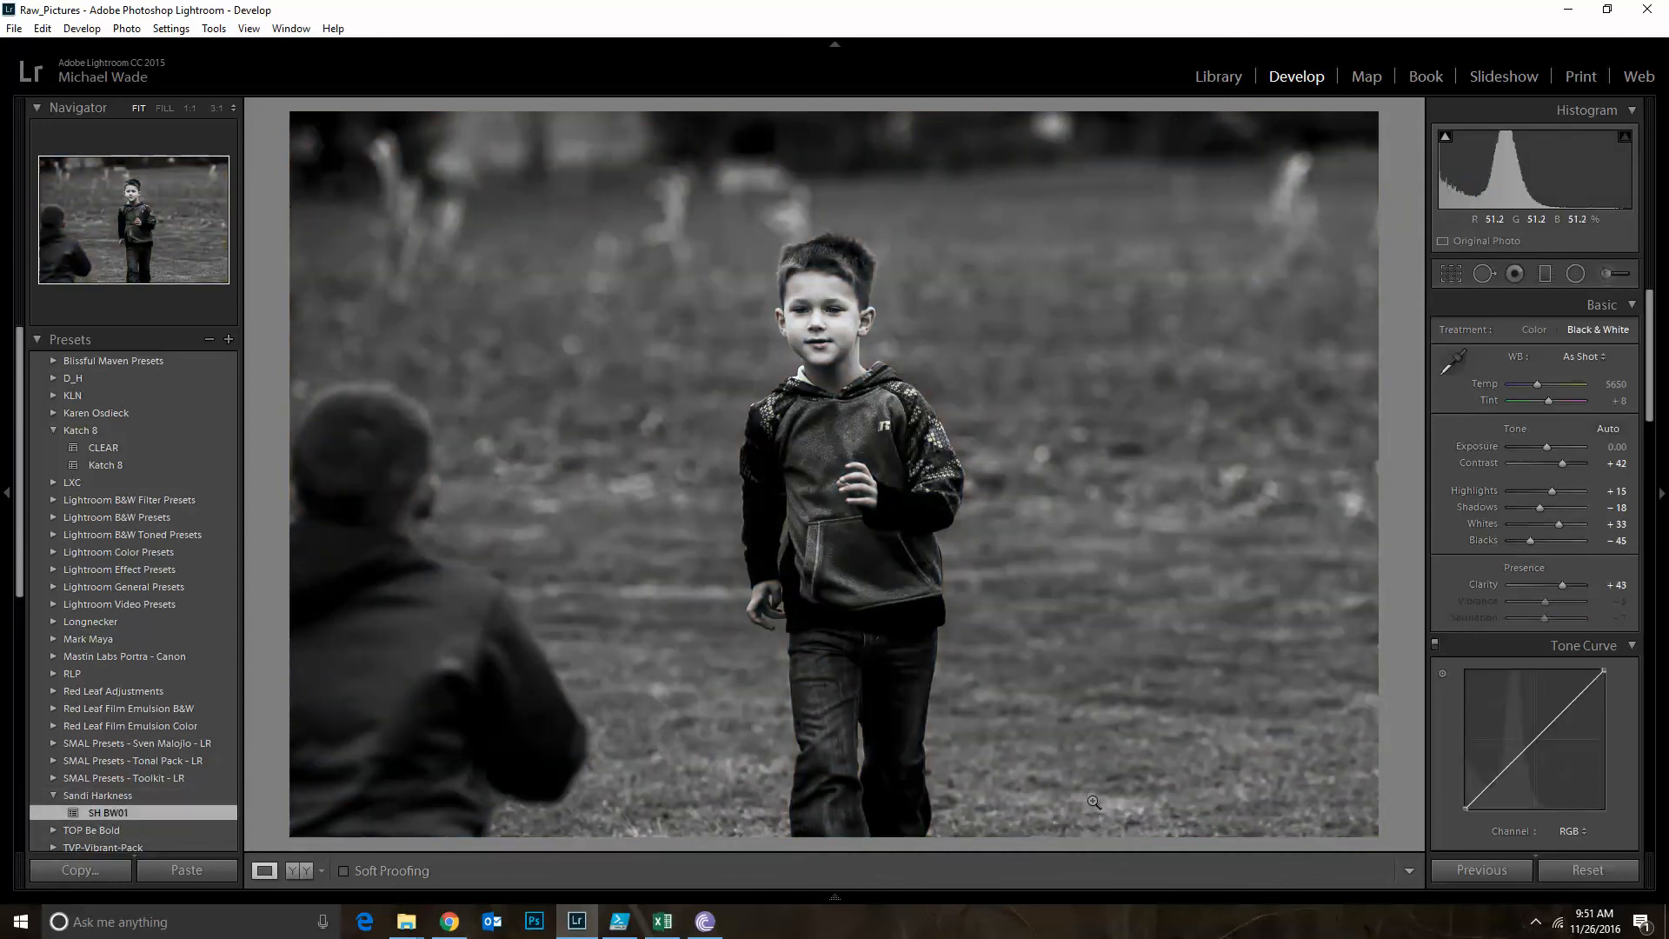
Leave Lightroom and open the Archipelago preset package in Downloads down to its ACR subfolder of XMP files
{"action": "left_click", "coordinate": [1565, 9]}
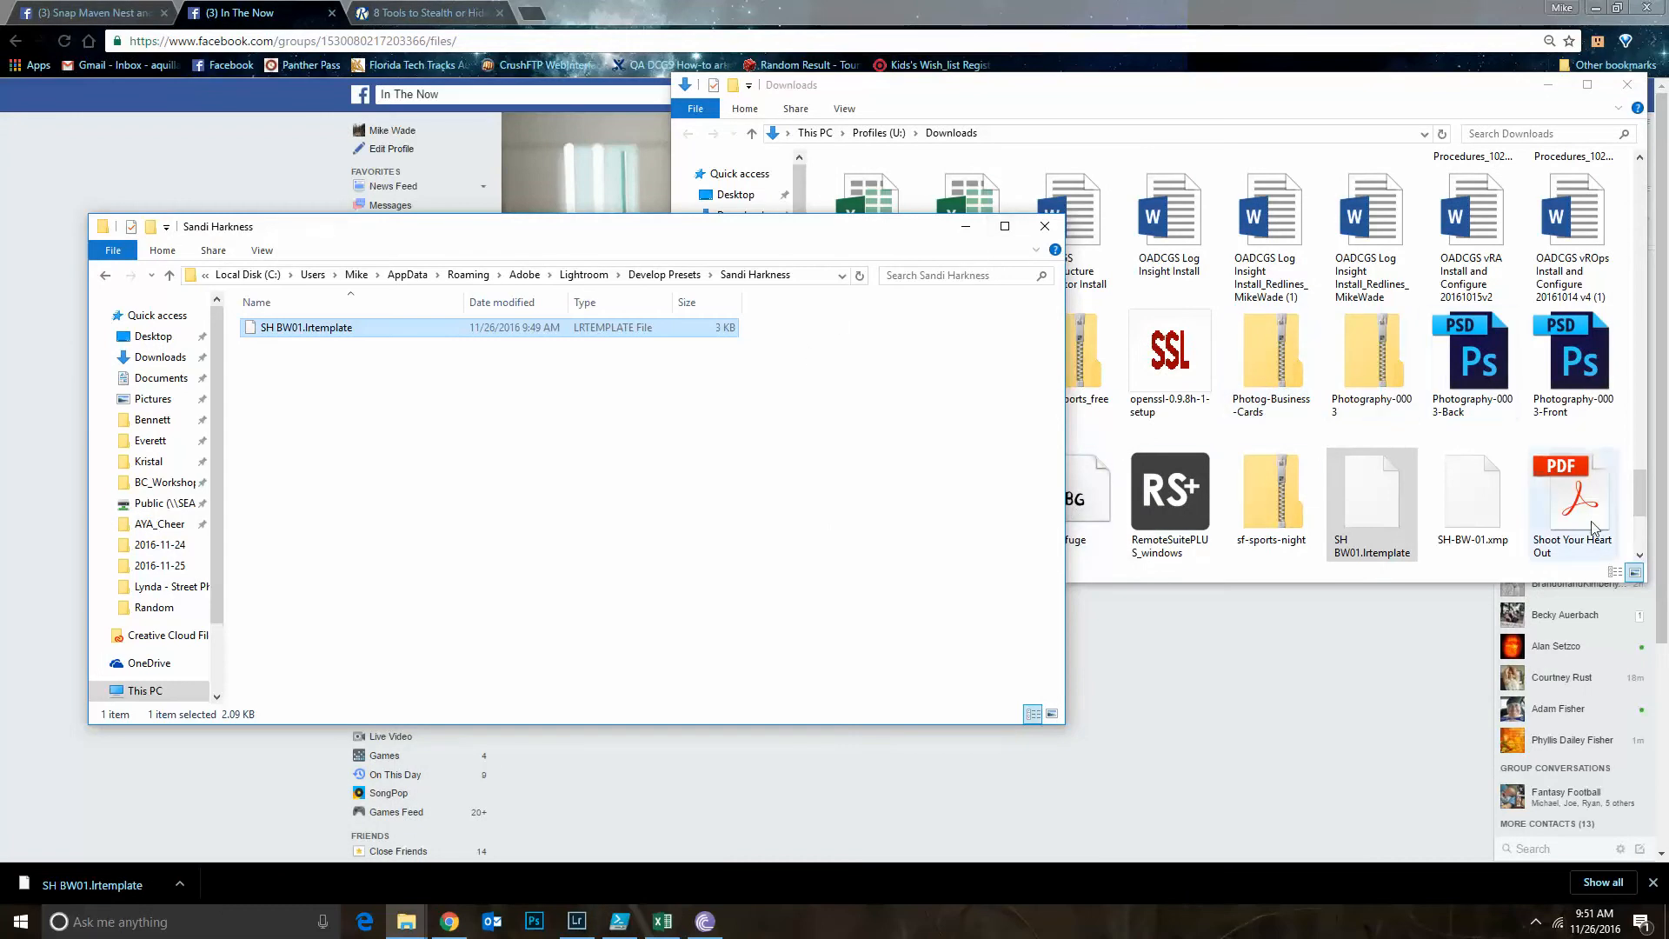
{"action": "left_click_drag", "start_coordinate": [1641, 493], "coordinate": [1618, 144]}
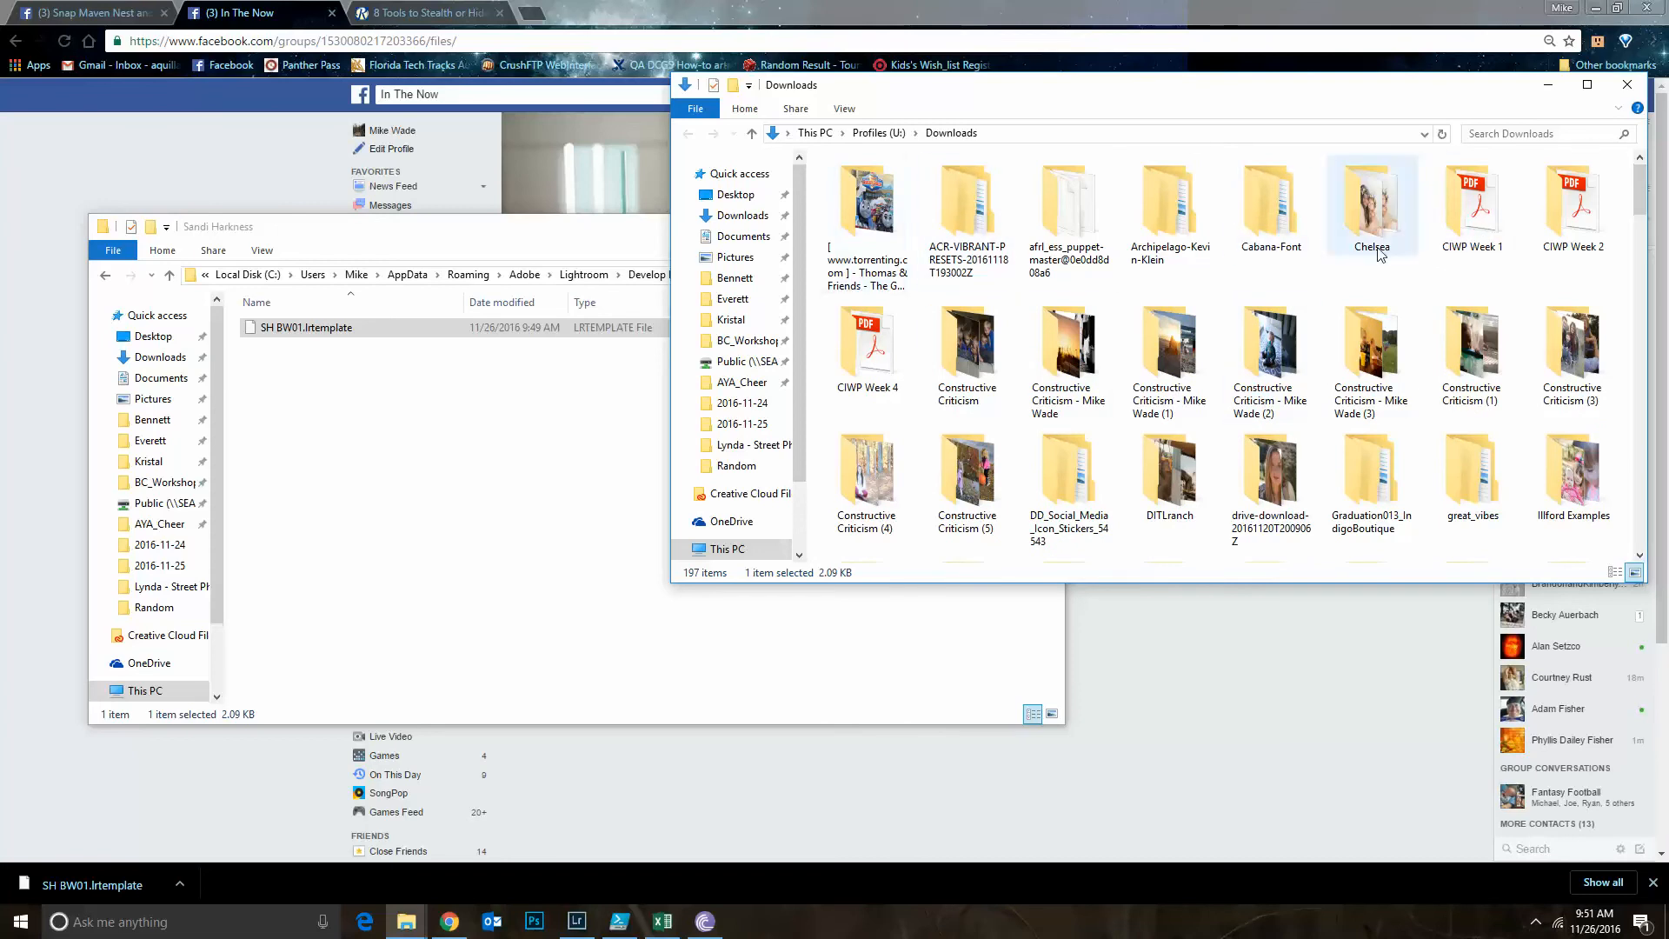
{"action": "double_click", "coordinate": [1169, 213]}
{"action": "double_click", "coordinate": [922, 190]}
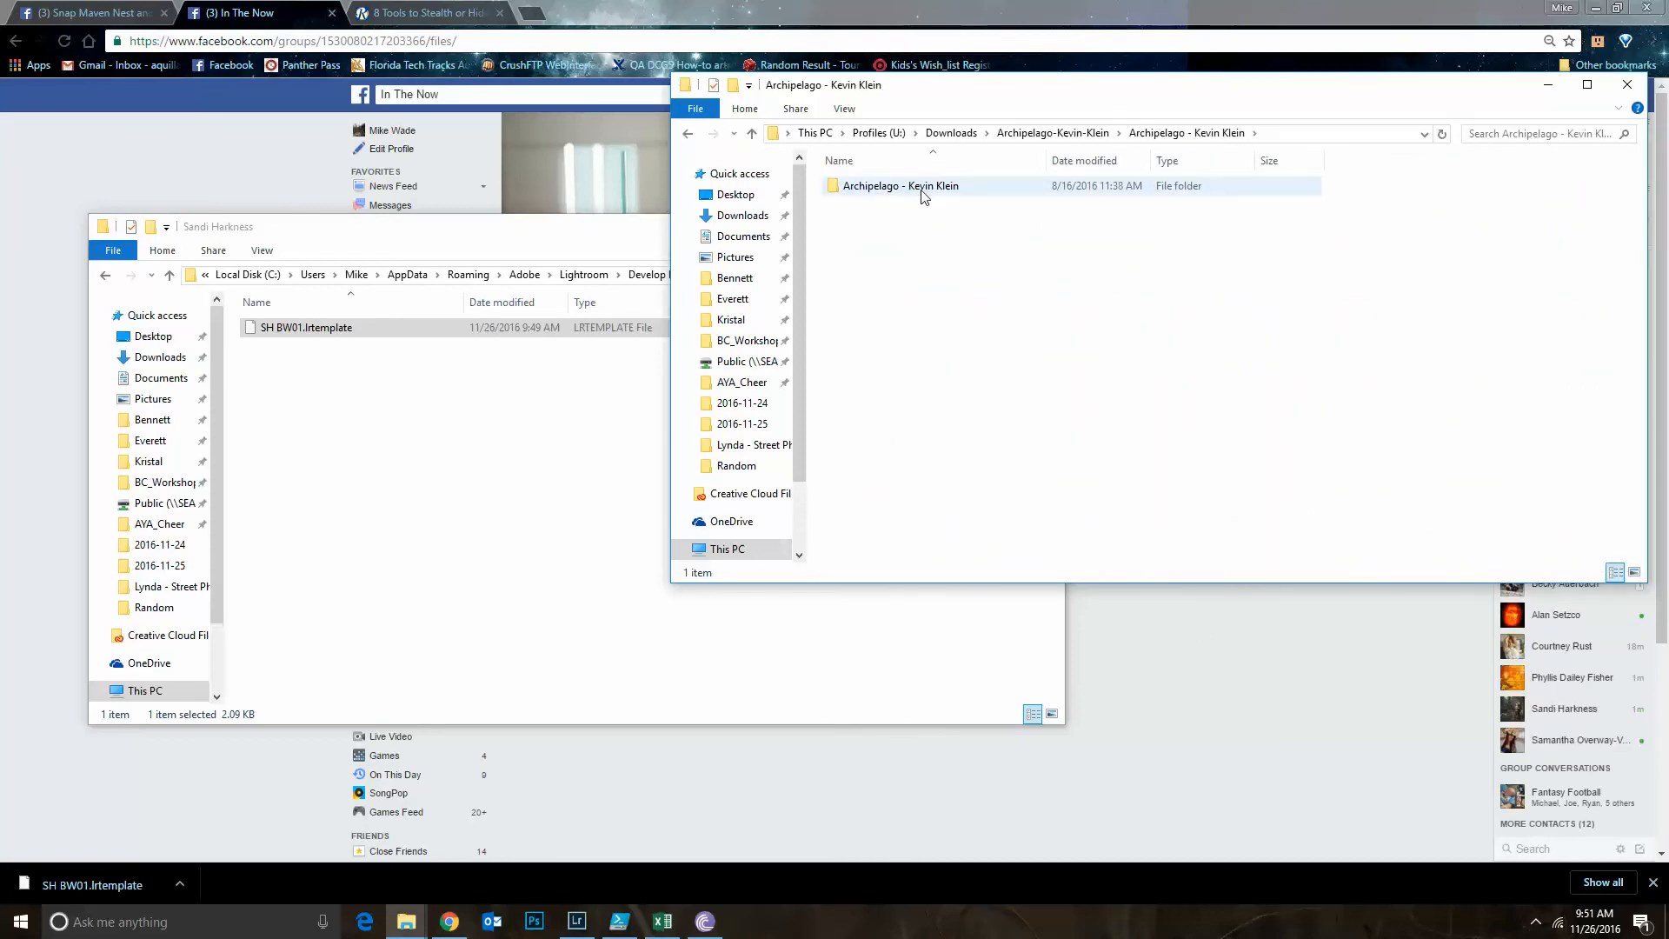
{"action": "double_click", "coordinate": [920, 193]}
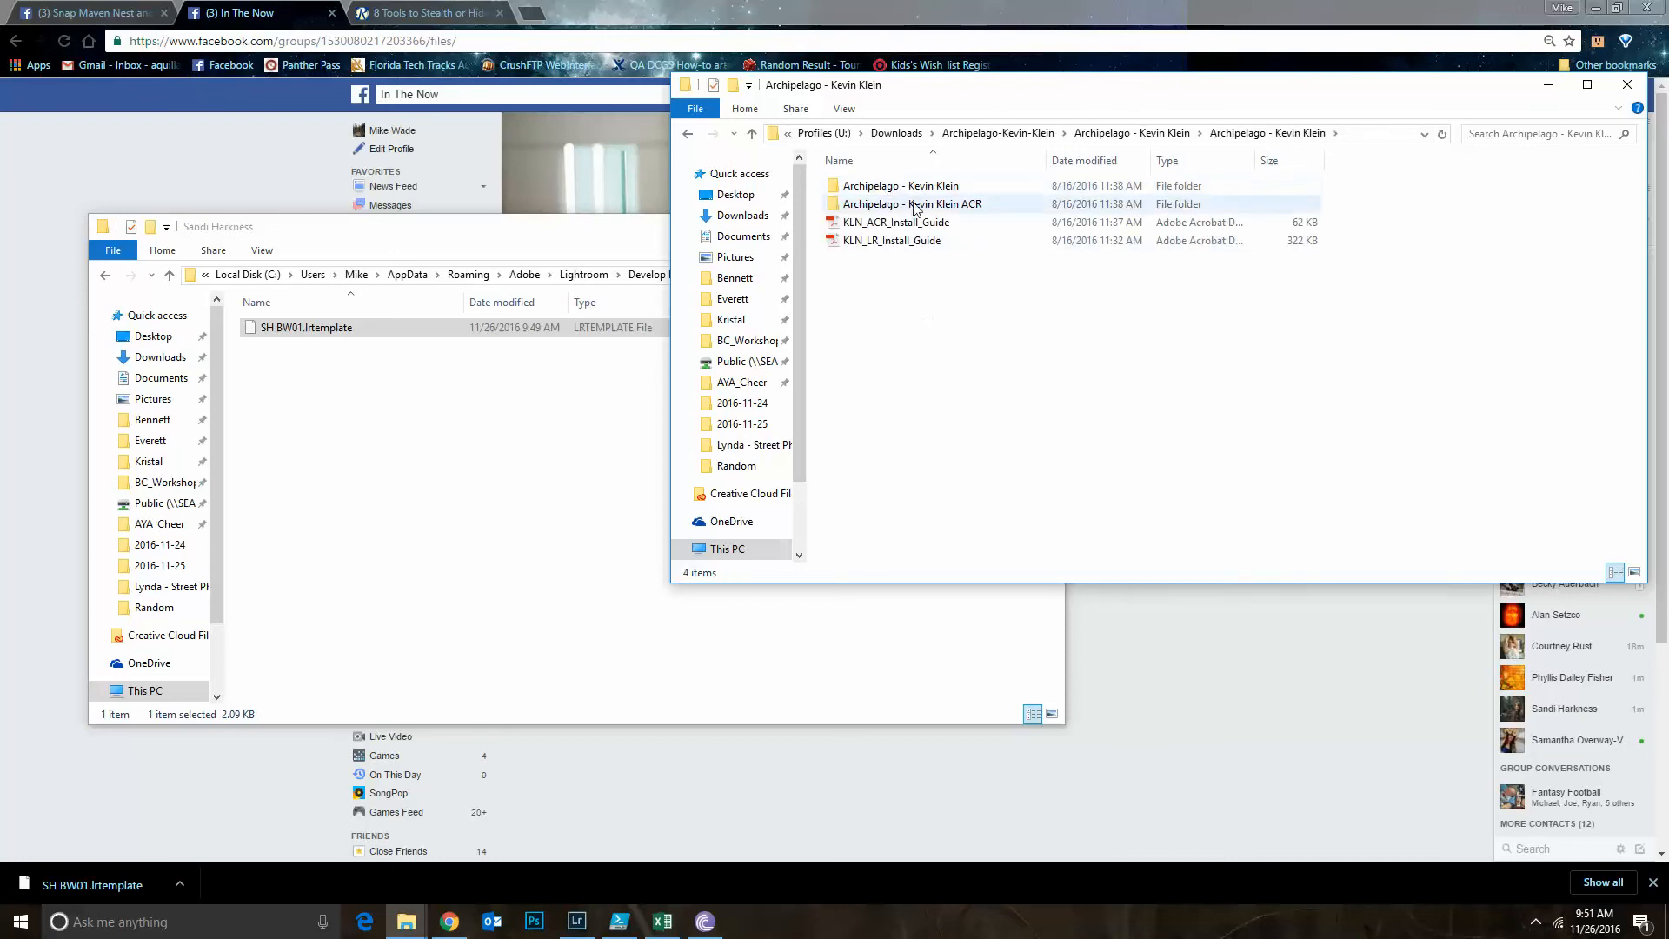
{"action": "double_click", "coordinate": [915, 205]}
{"action": "left_click_drag", "start_coordinate": [1016, 85], "coordinate": [991, 116]}
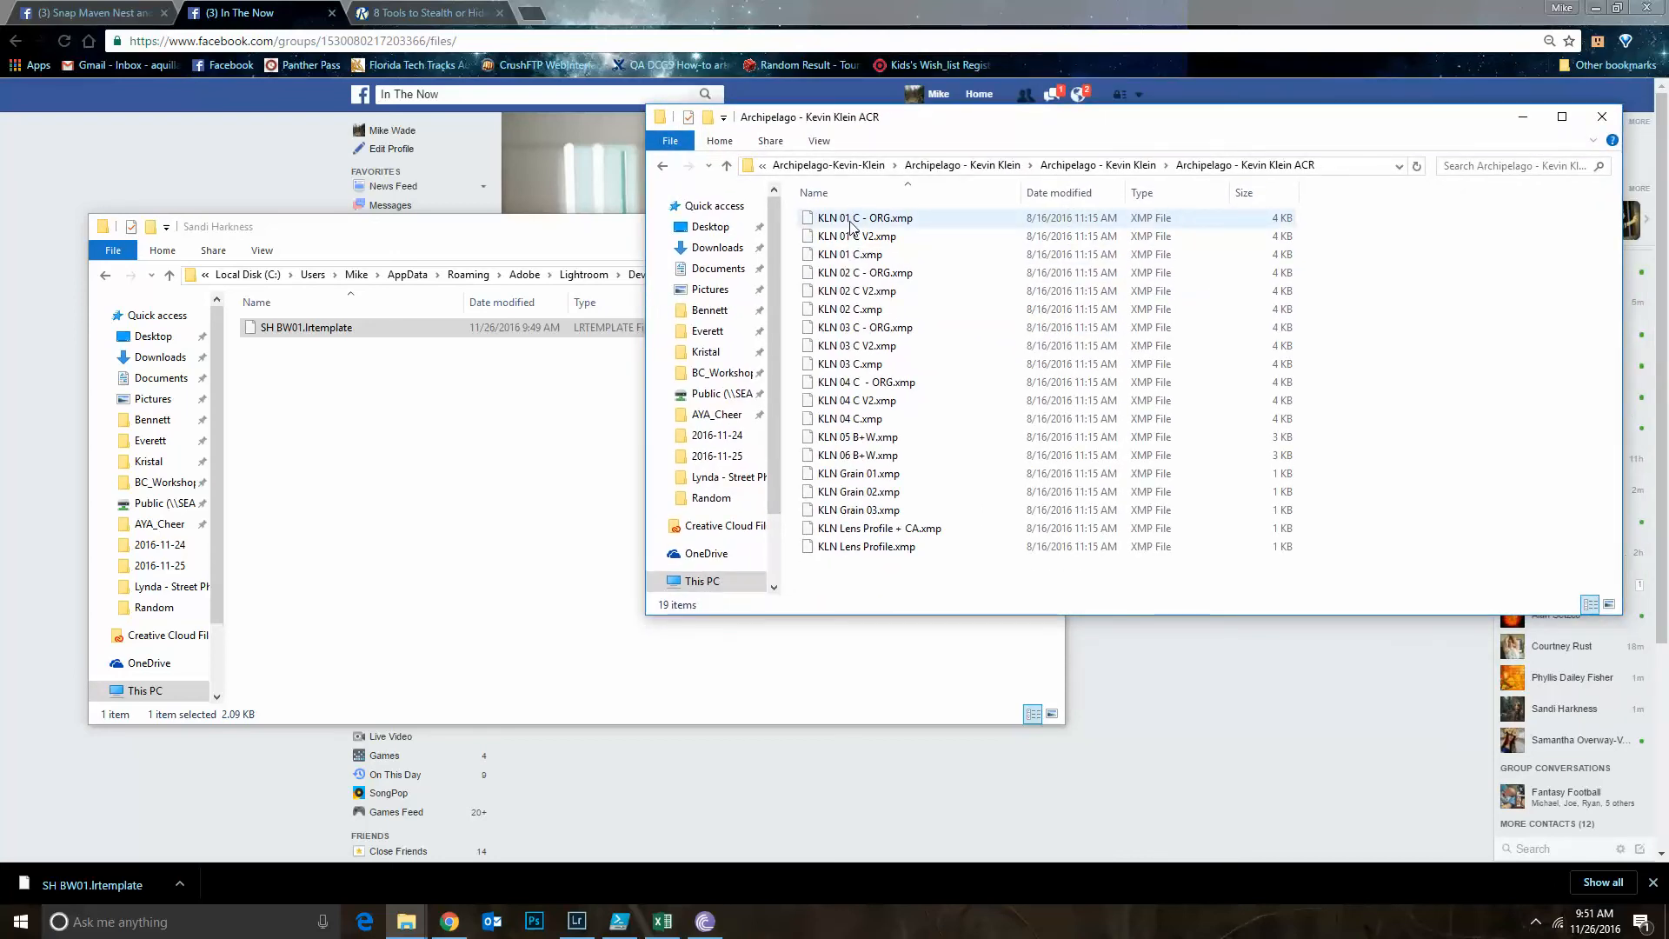
Go from the author's preset folder up to the Adobe folder and open the Settings folder inside CameraRaw
{"action": "left_click", "coordinate": [438, 545]}
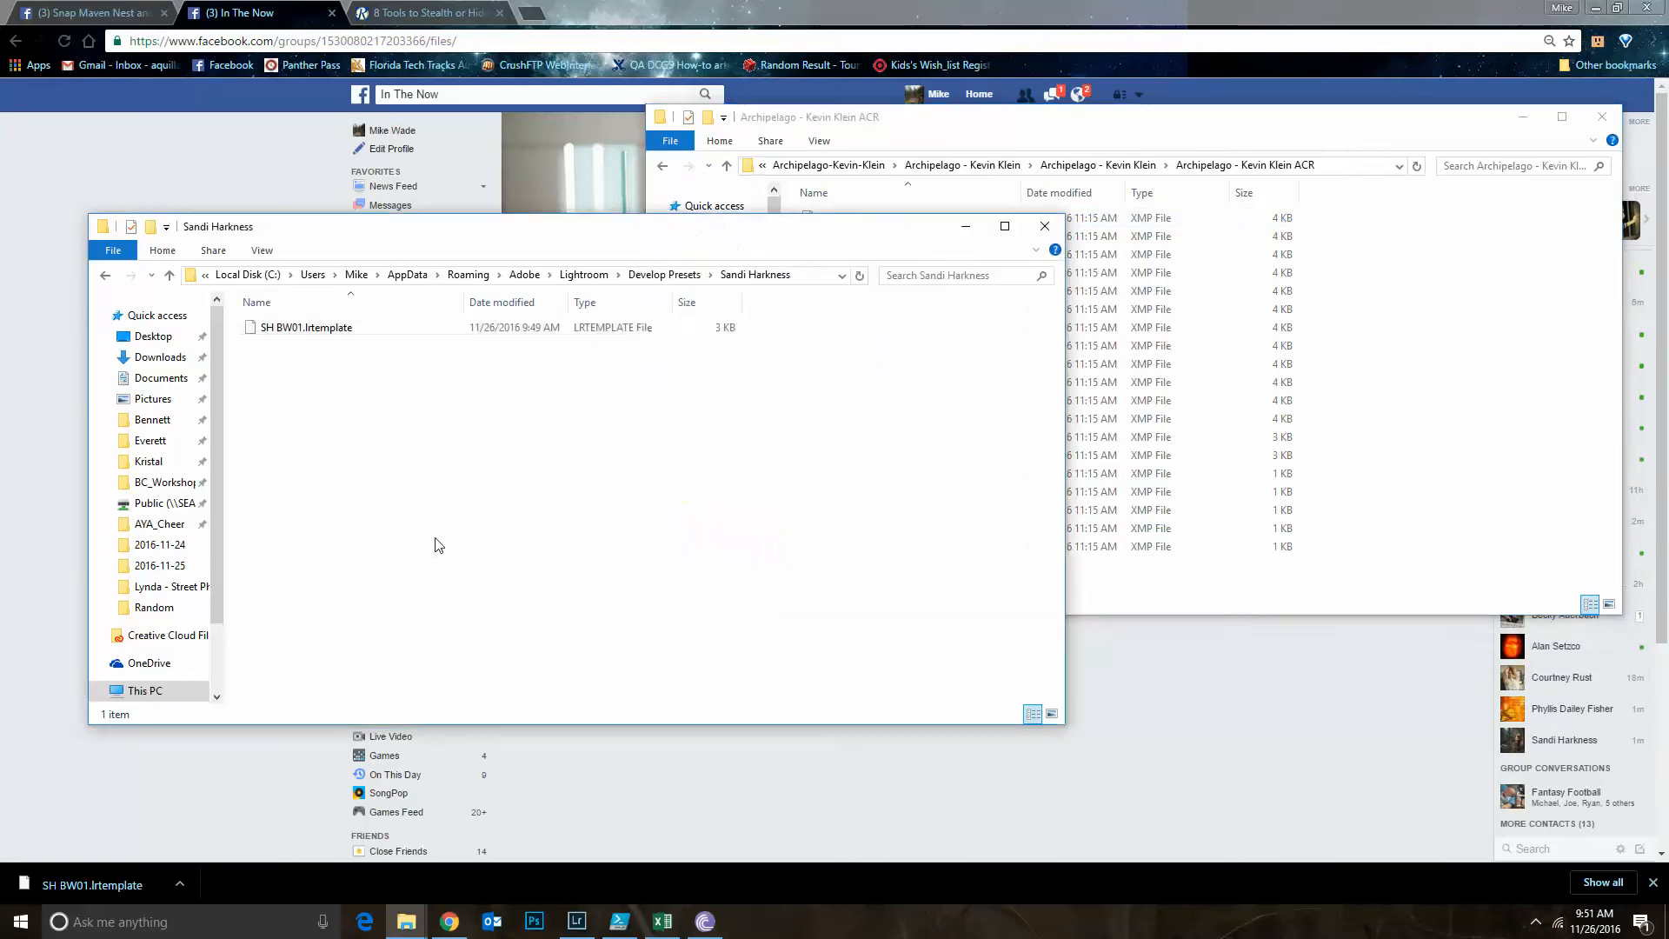
{"action": "left_click_drag", "start_coordinate": [569, 230], "coordinate": [511, 257]}
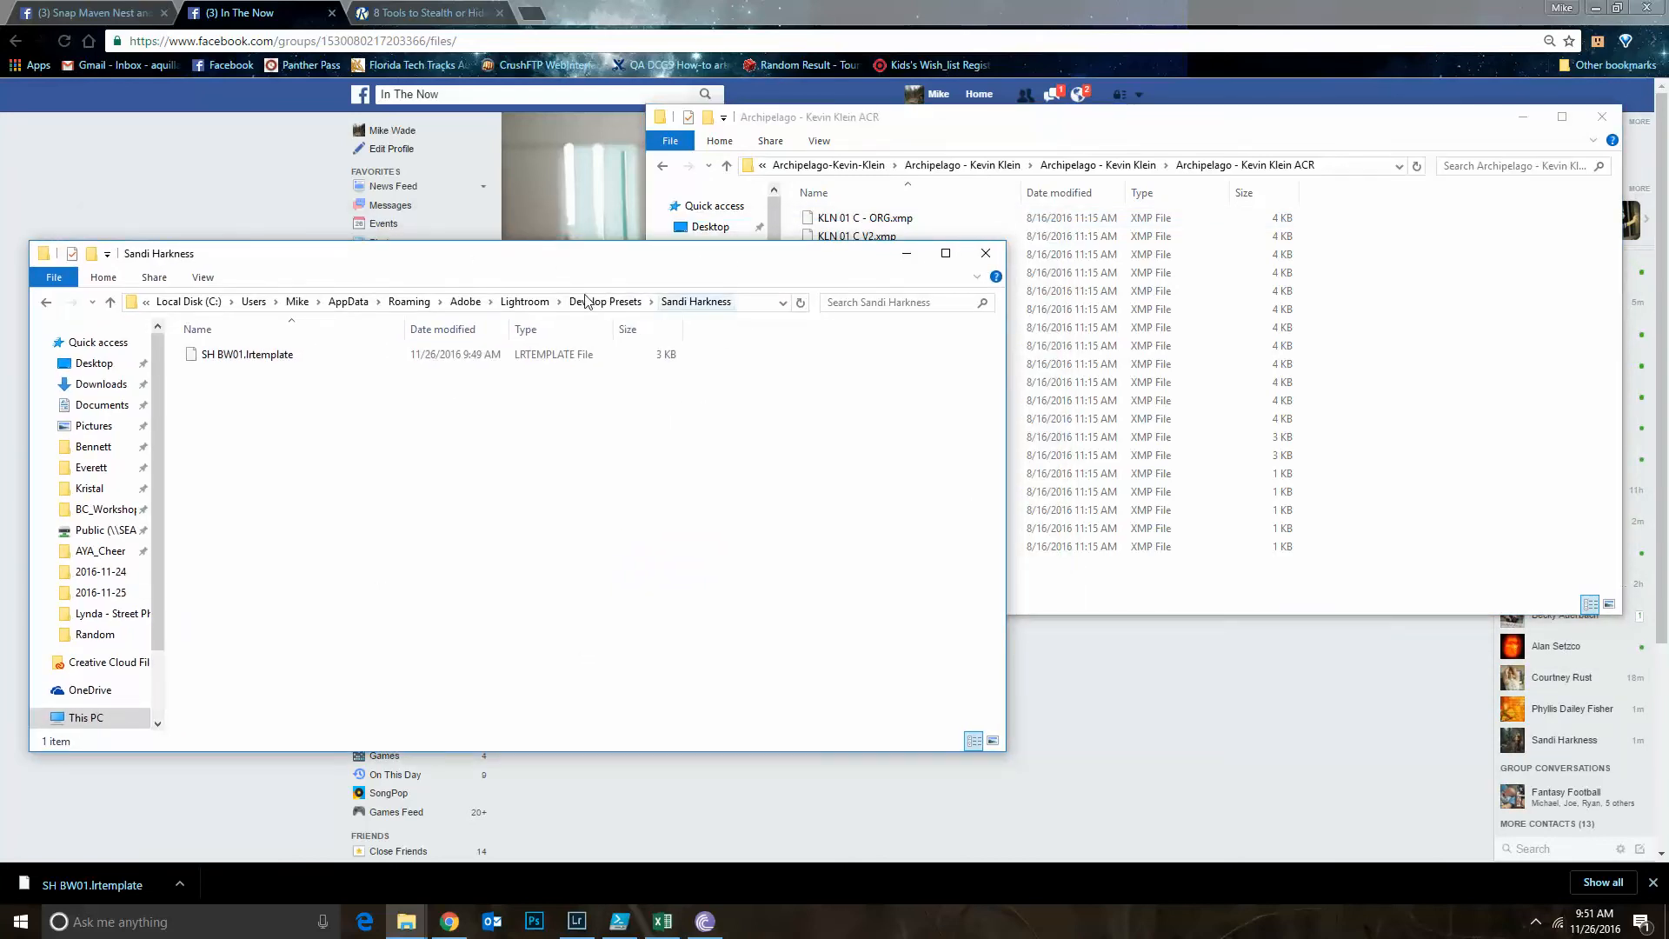
{"action": "left_click", "coordinate": [463, 304]}
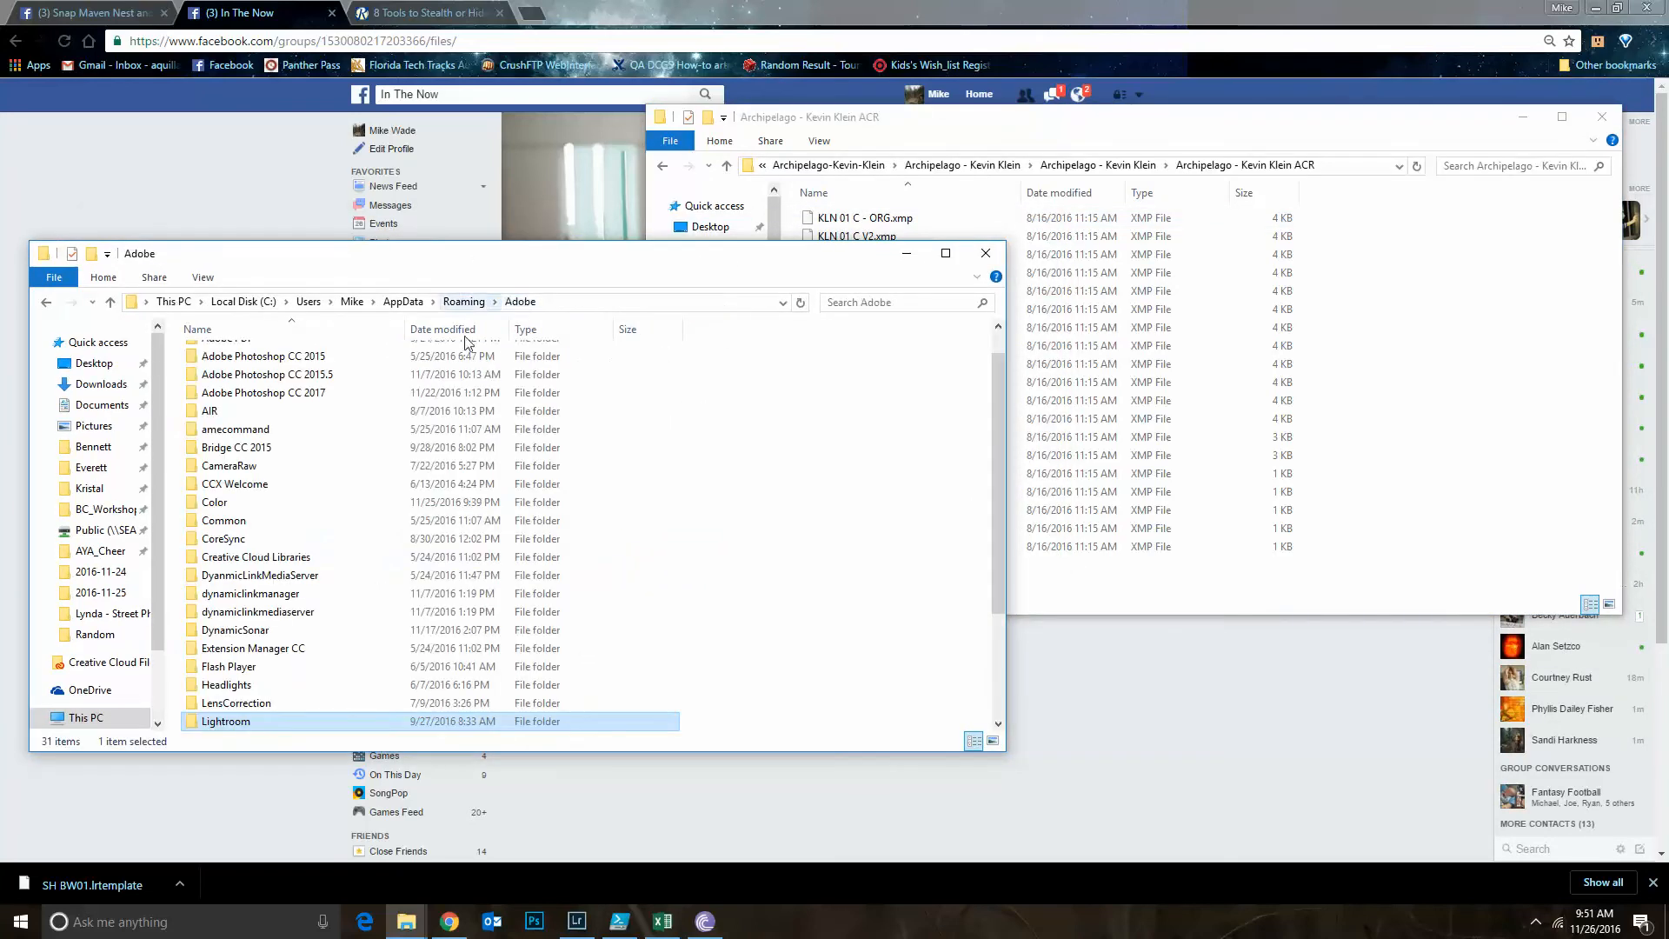
{"action": "double_click", "coordinate": [251, 471]}
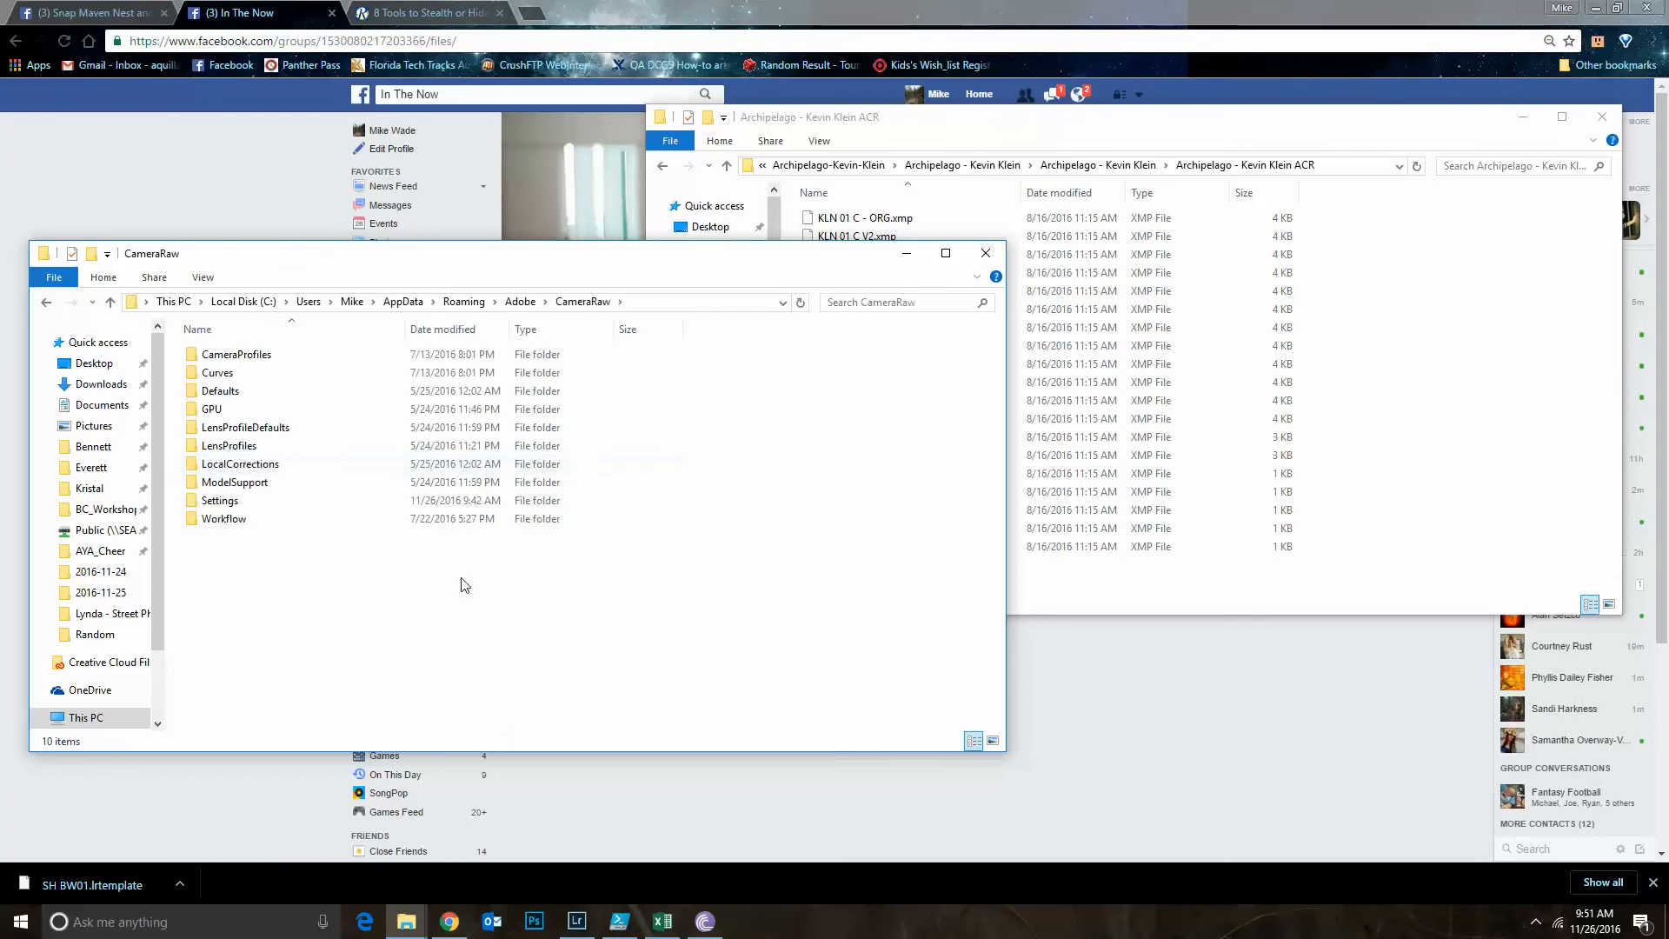
{"action": "double_click", "coordinate": [227, 502]}
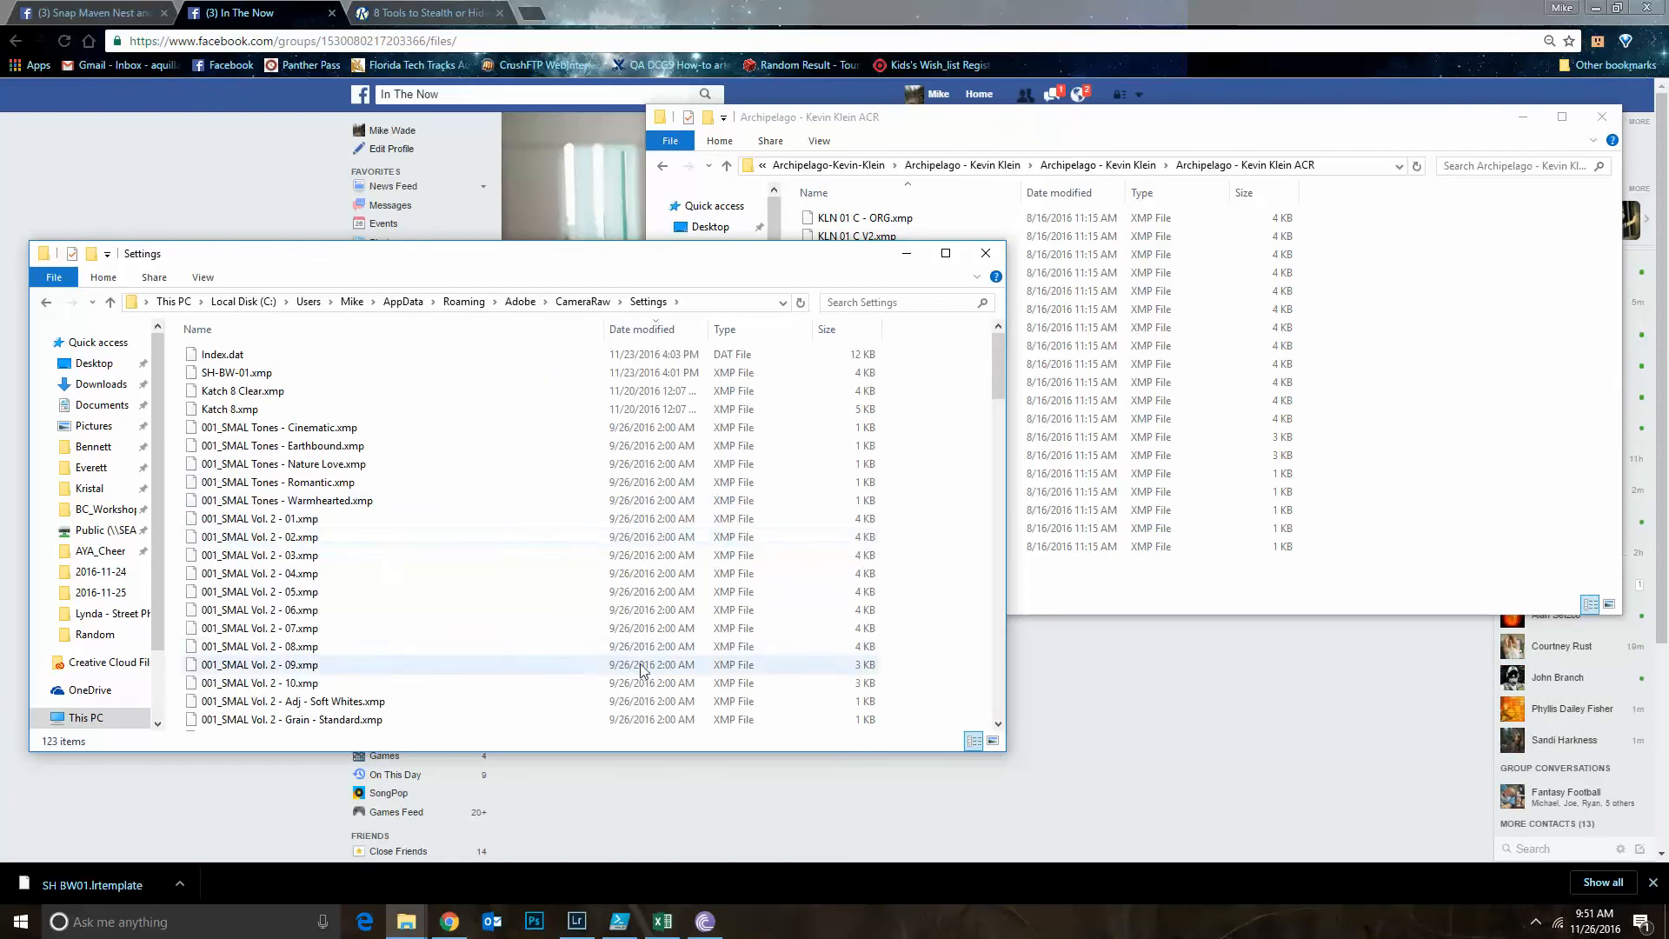
Try to copy KLN 01 C - ORG.xmp from the Archipelago ACR folder into the CameraRaw Settings folder, cancelling the replacement
{"action": "left_click", "coordinate": [1204, 128]}
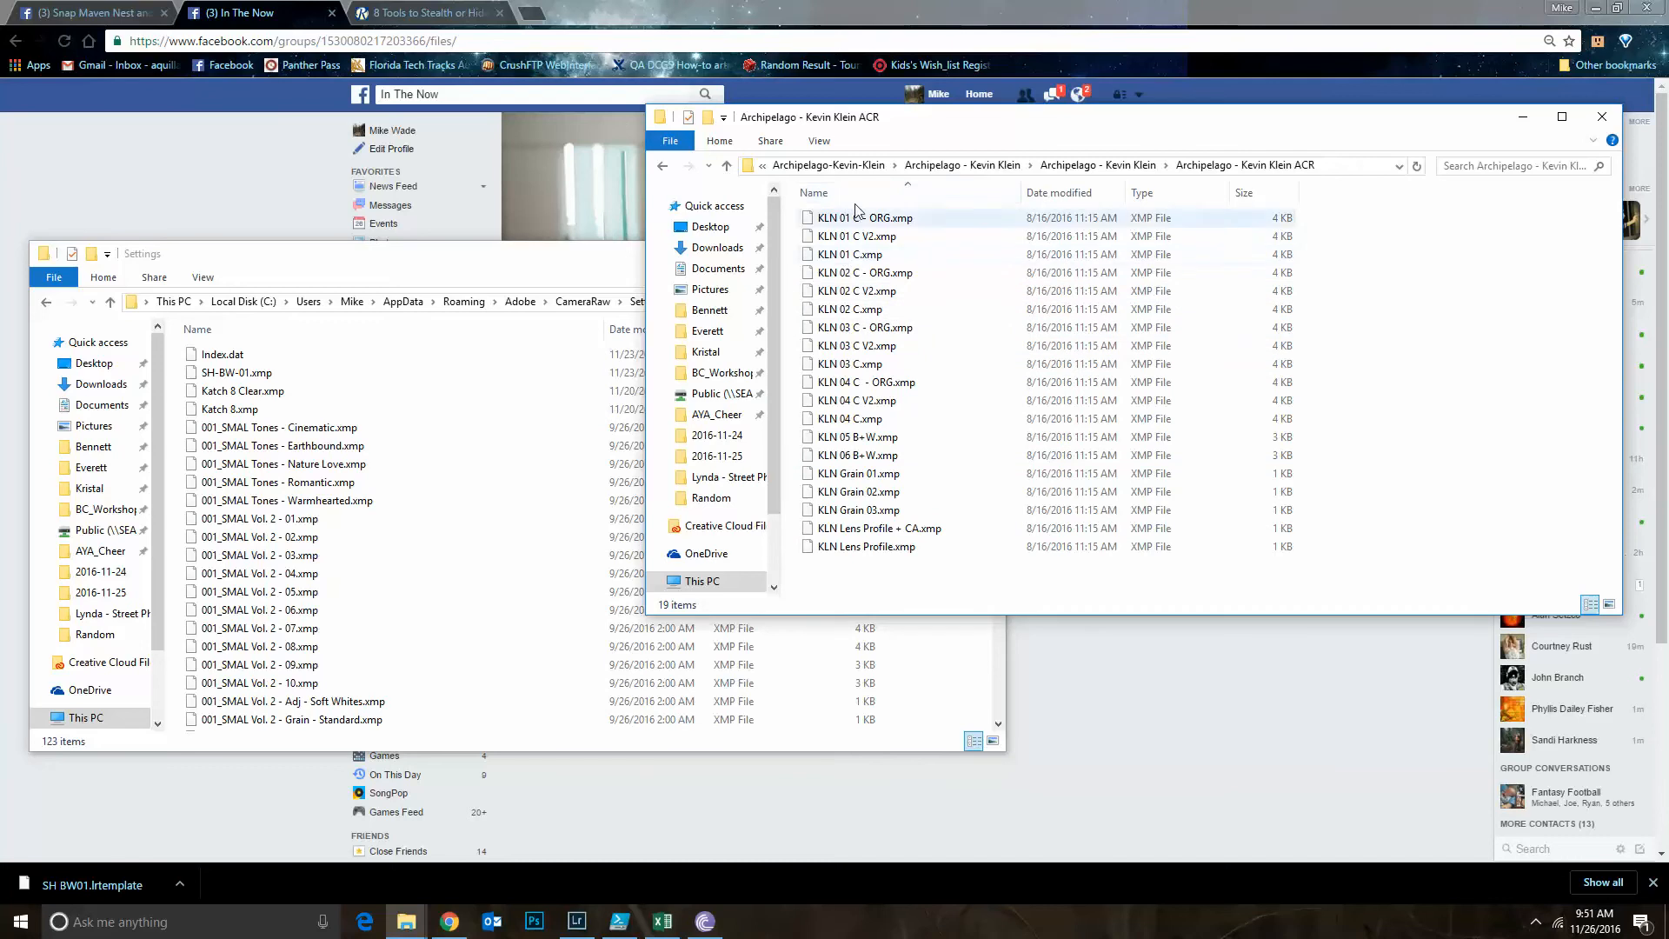
{"action": "left_click_drag", "start_coordinate": [858, 219], "coordinate": [461, 546]}
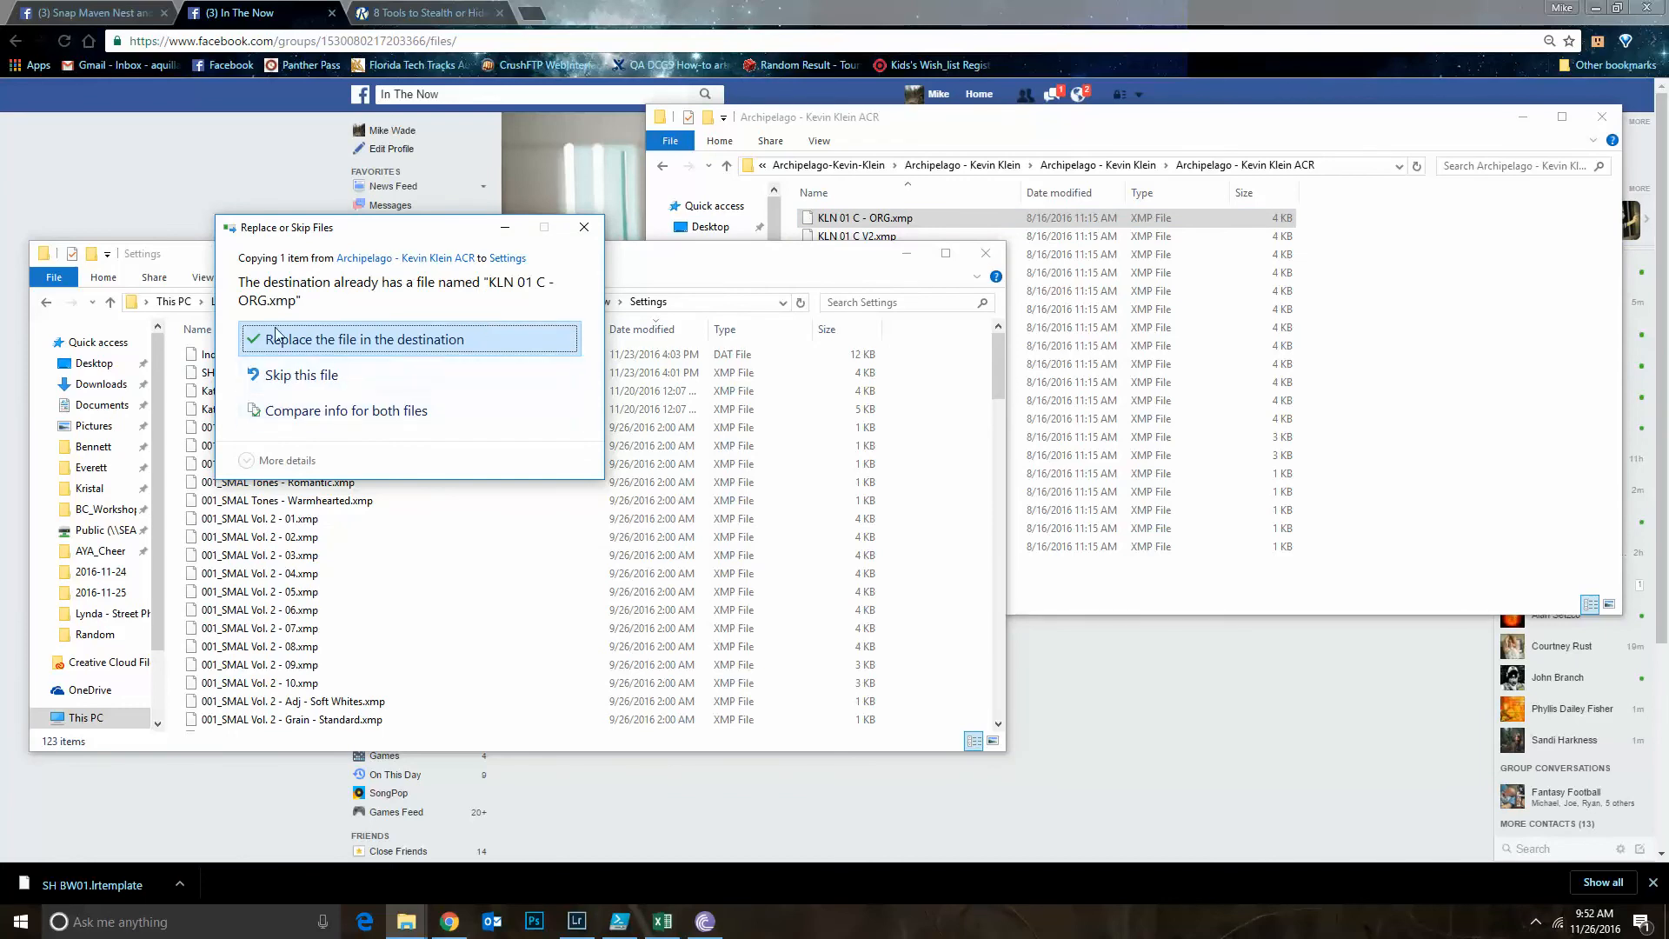
{"action": "left_click", "coordinate": [584, 227]}
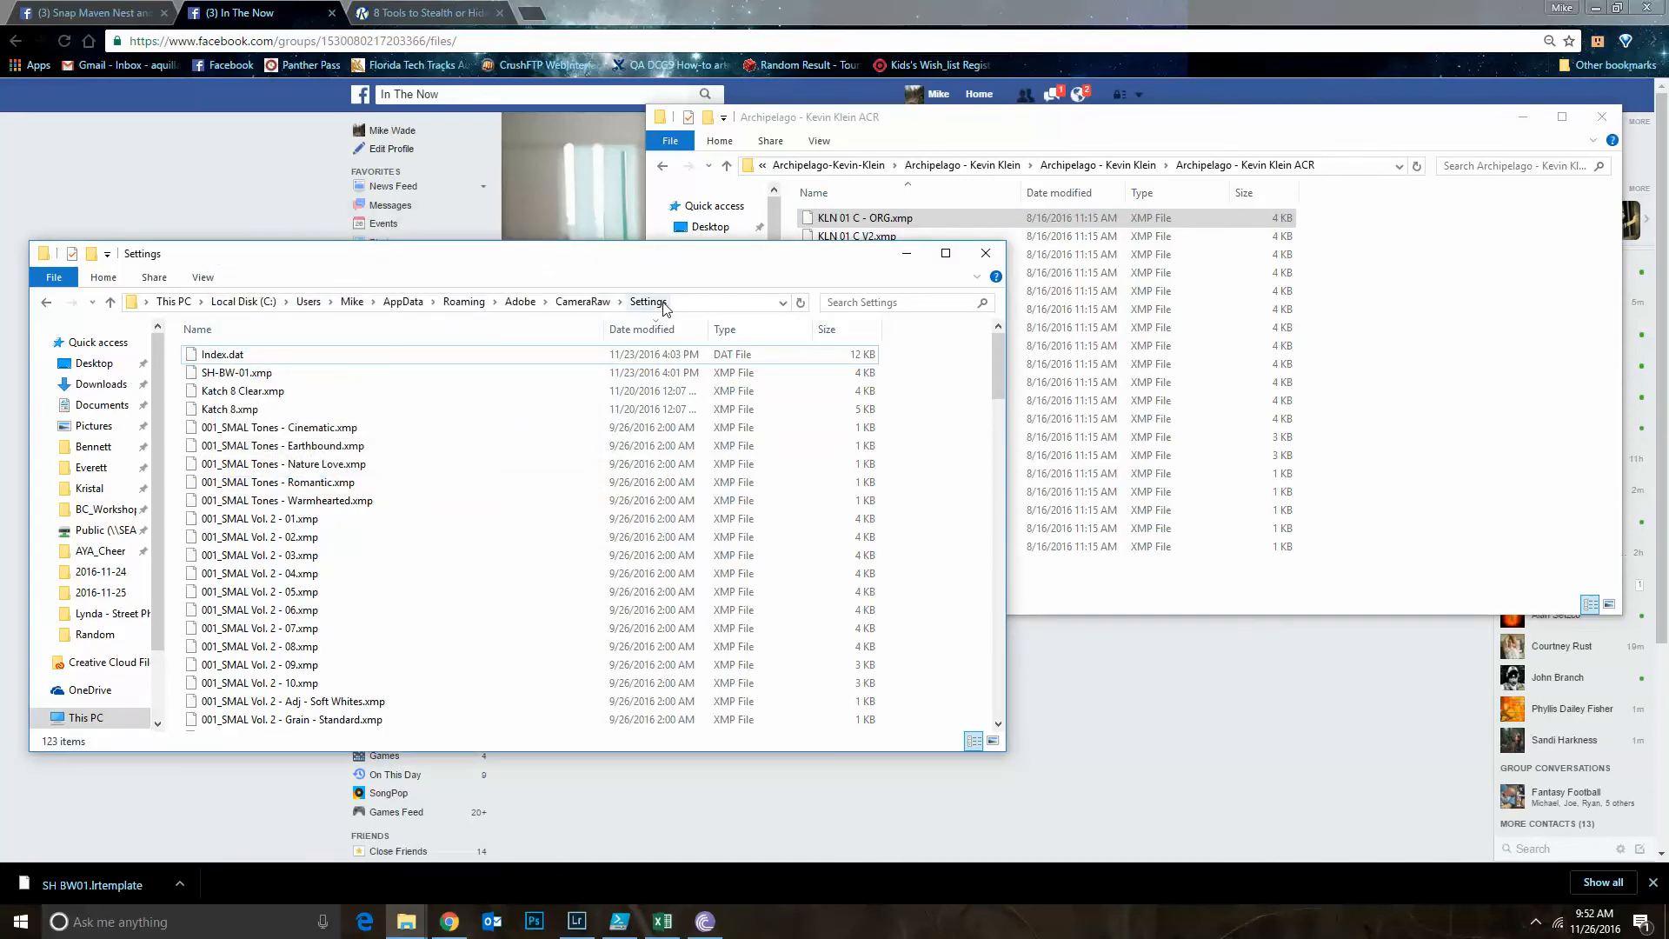
Permanently delete the three SMAL Presets ACR folders at the end of the CameraRaw Settings folder
{"action": "left_click", "coordinate": [906, 253]}
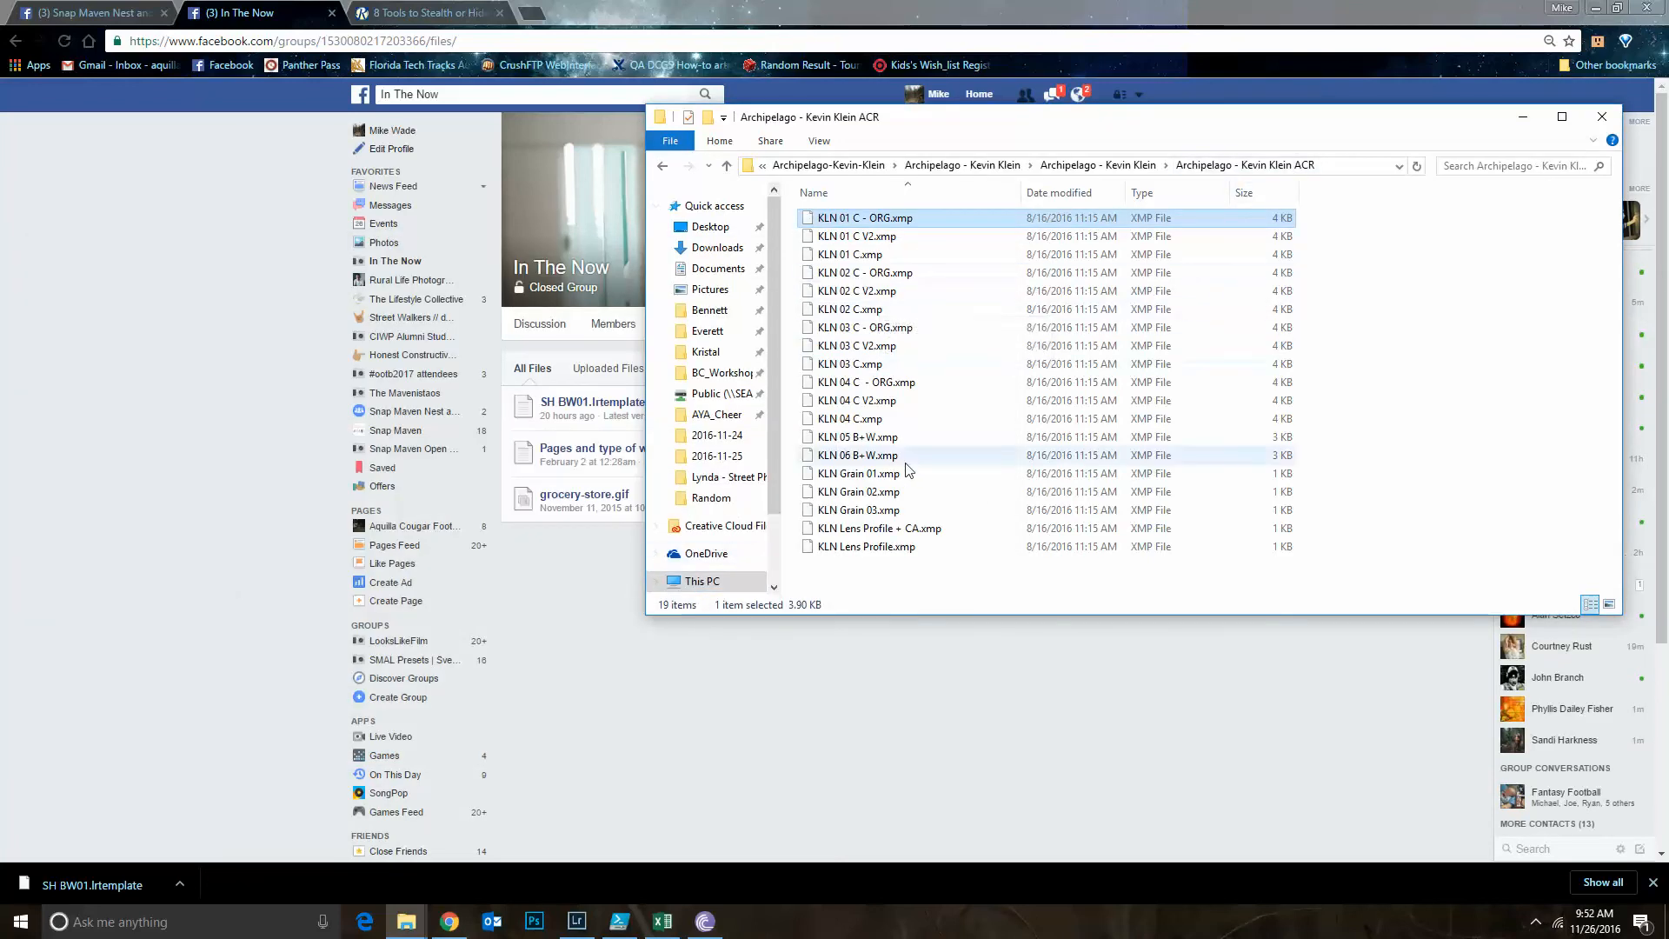
{"action": "left_click", "coordinate": [416, 925]}
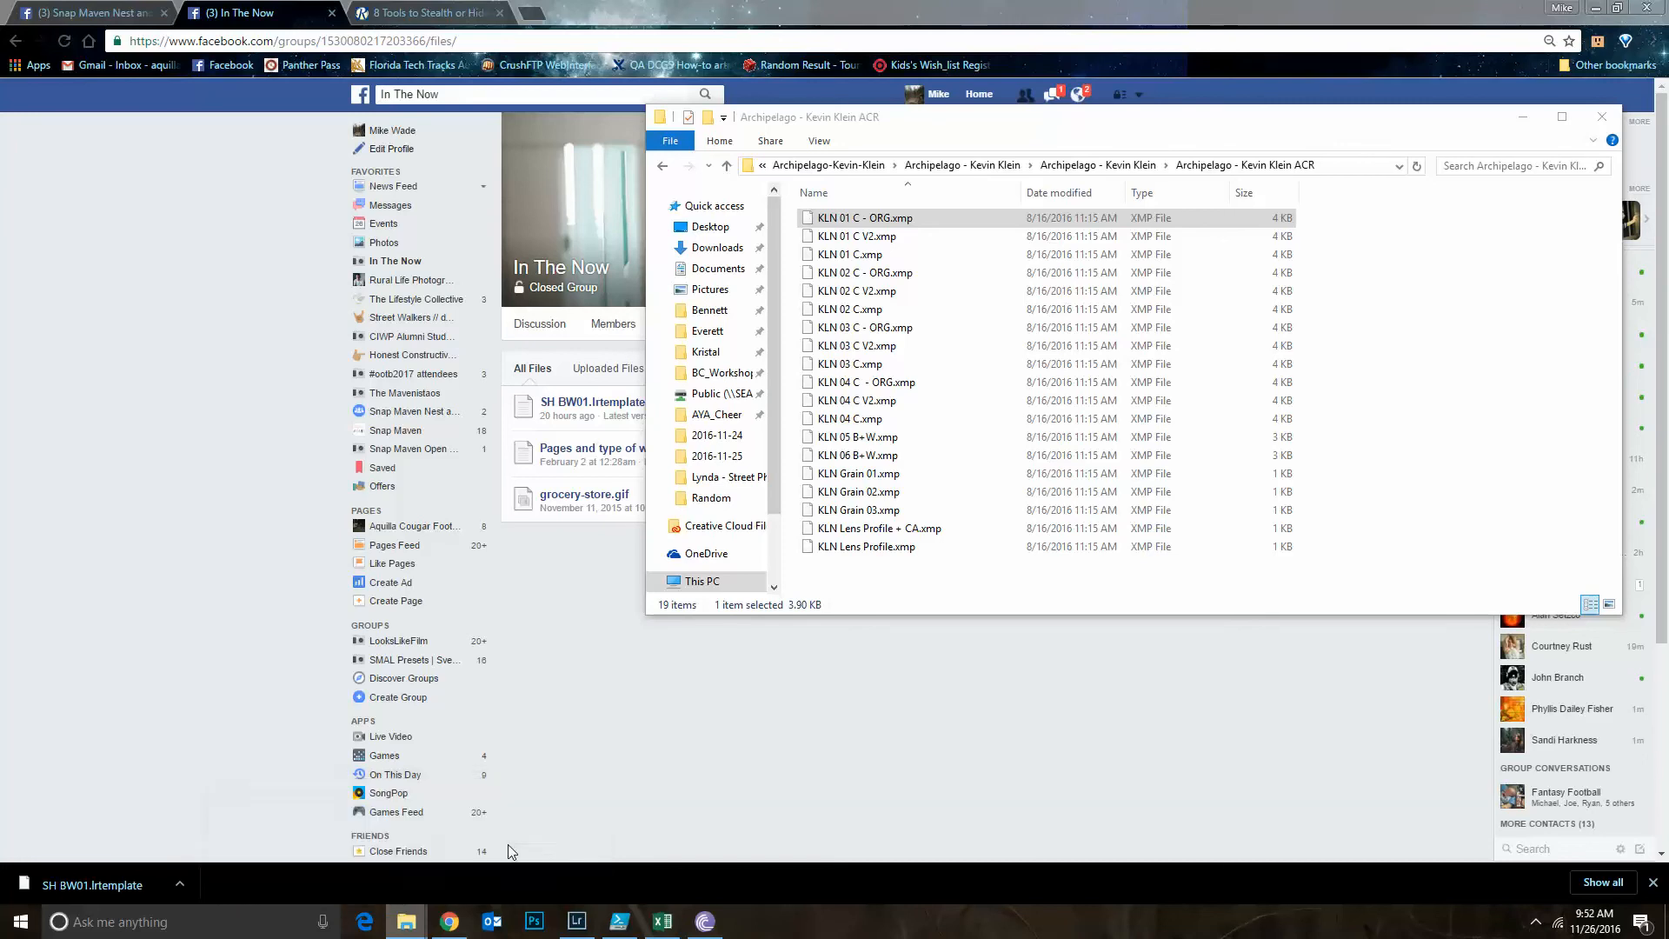
{"action": "left_click", "coordinate": [512, 852]}
{"action": "left_click_drag", "start_coordinate": [772, 247], "coordinate": [1077, 218]}
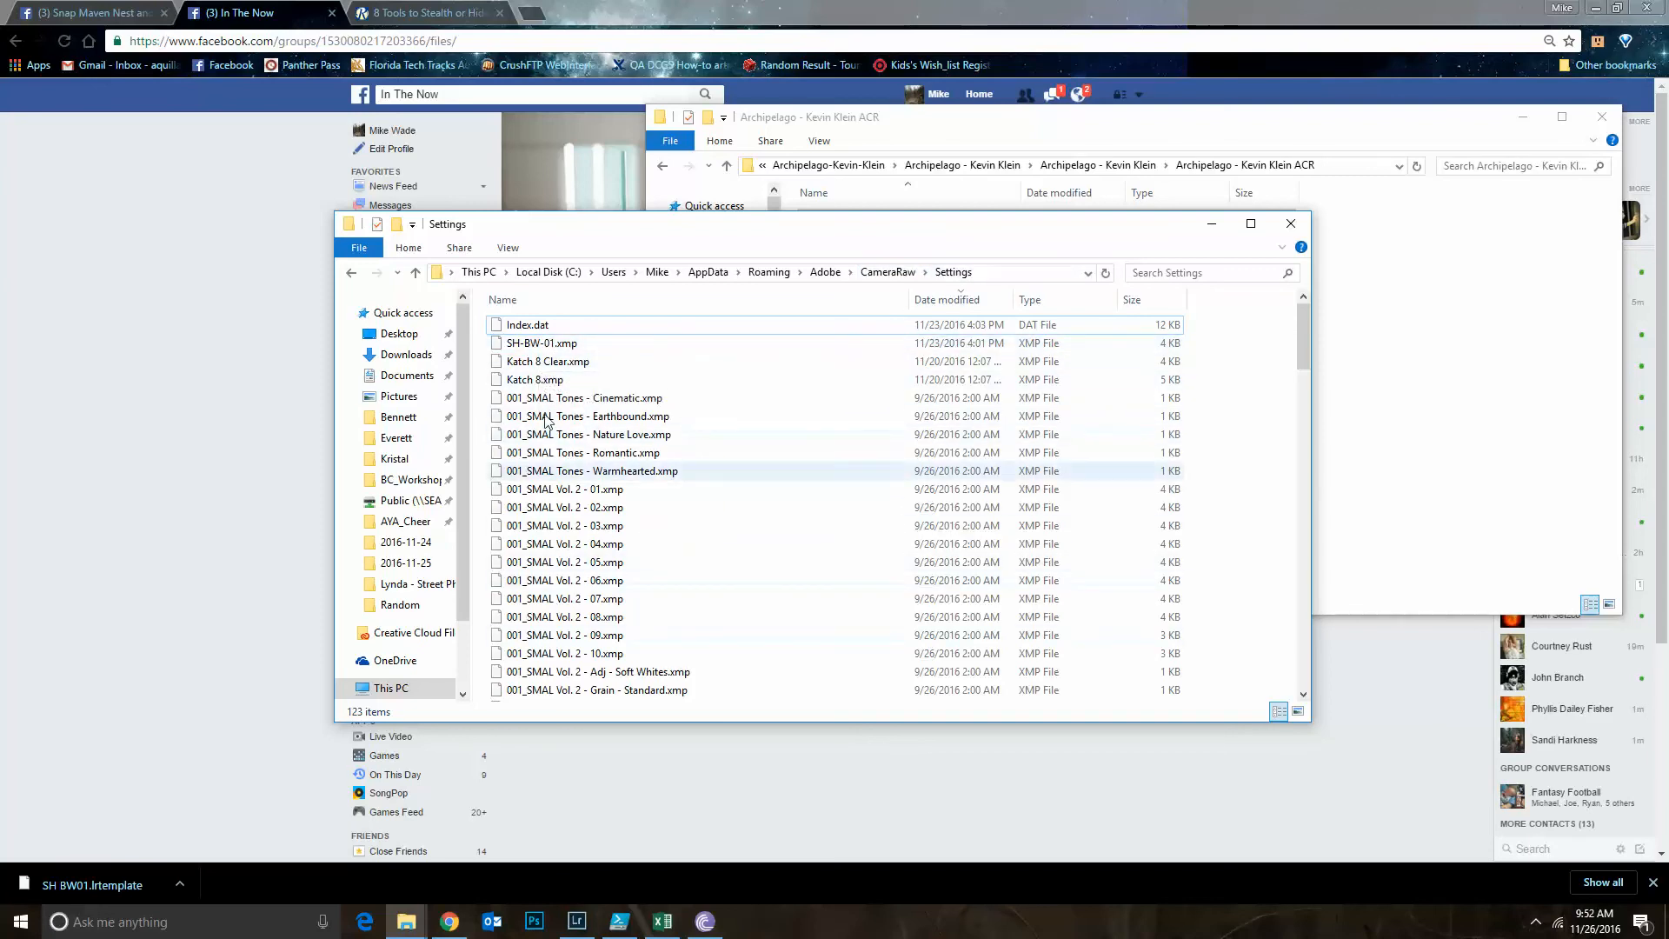
{"action": "scroll", "coordinate": [580, 506], "scroll_direction": "down", "scroll_amount": 4}
{"action": "scroll", "coordinate": [581, 506], "scroll_direction": "down", "scroll_amount": 20}
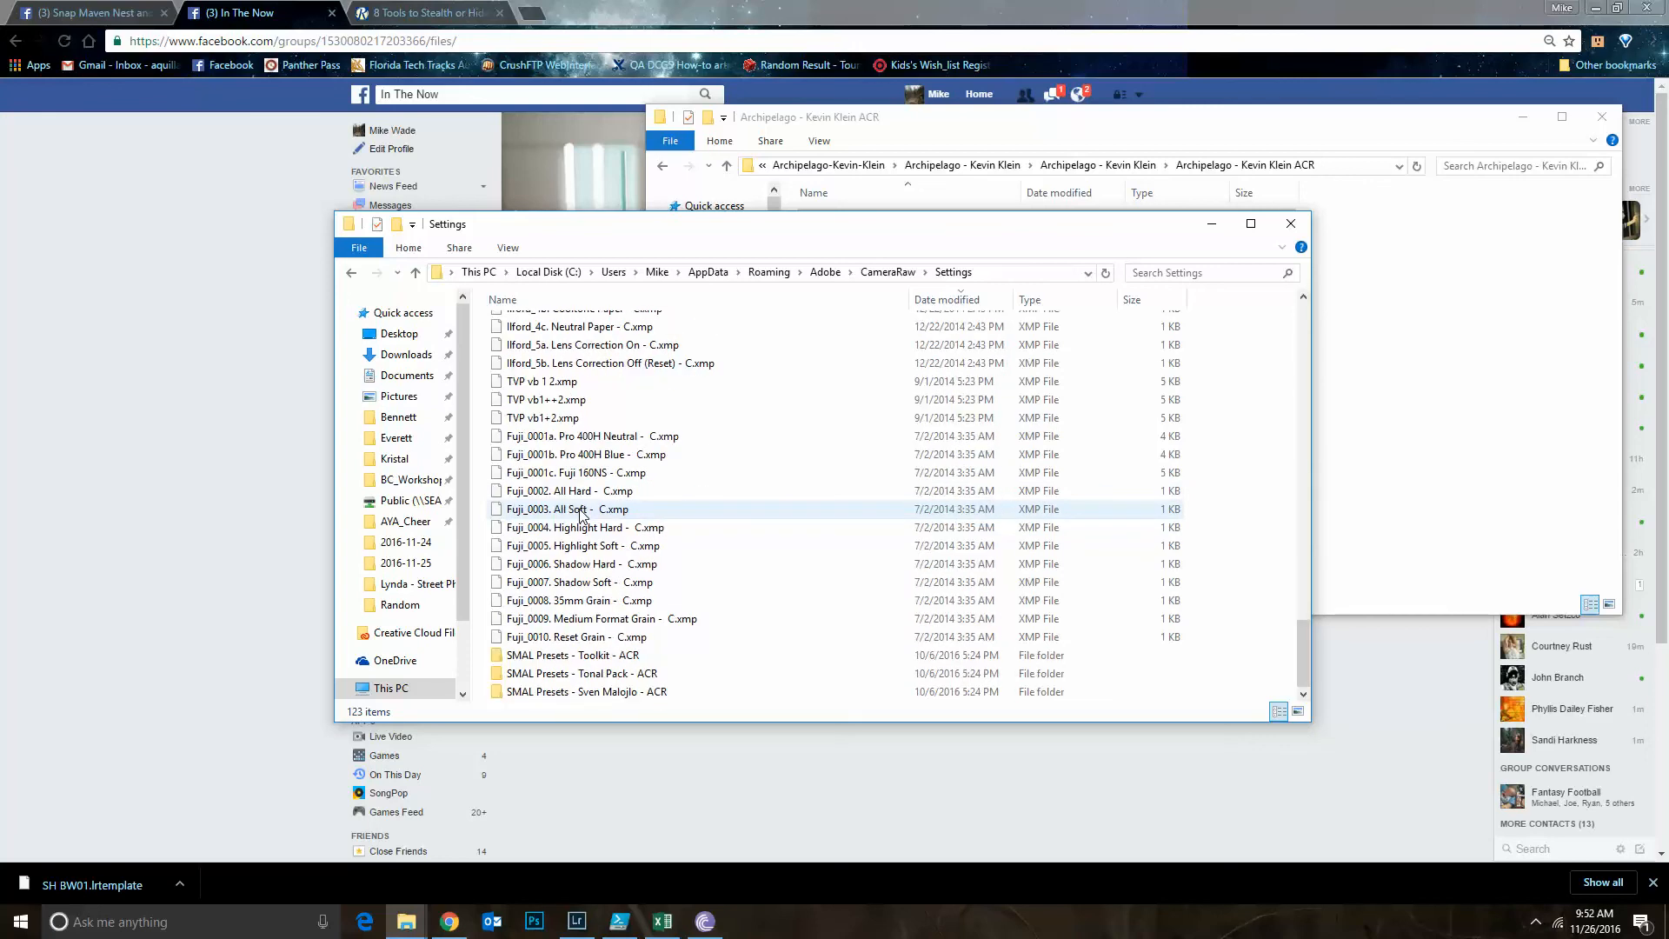
{"action": "left_click", "coordinate": [565, 655]}
{"action": "left_click", "coordinate": [611, 693], "text": "shift"}
{"action": "key", "text": "shift+Delete"}
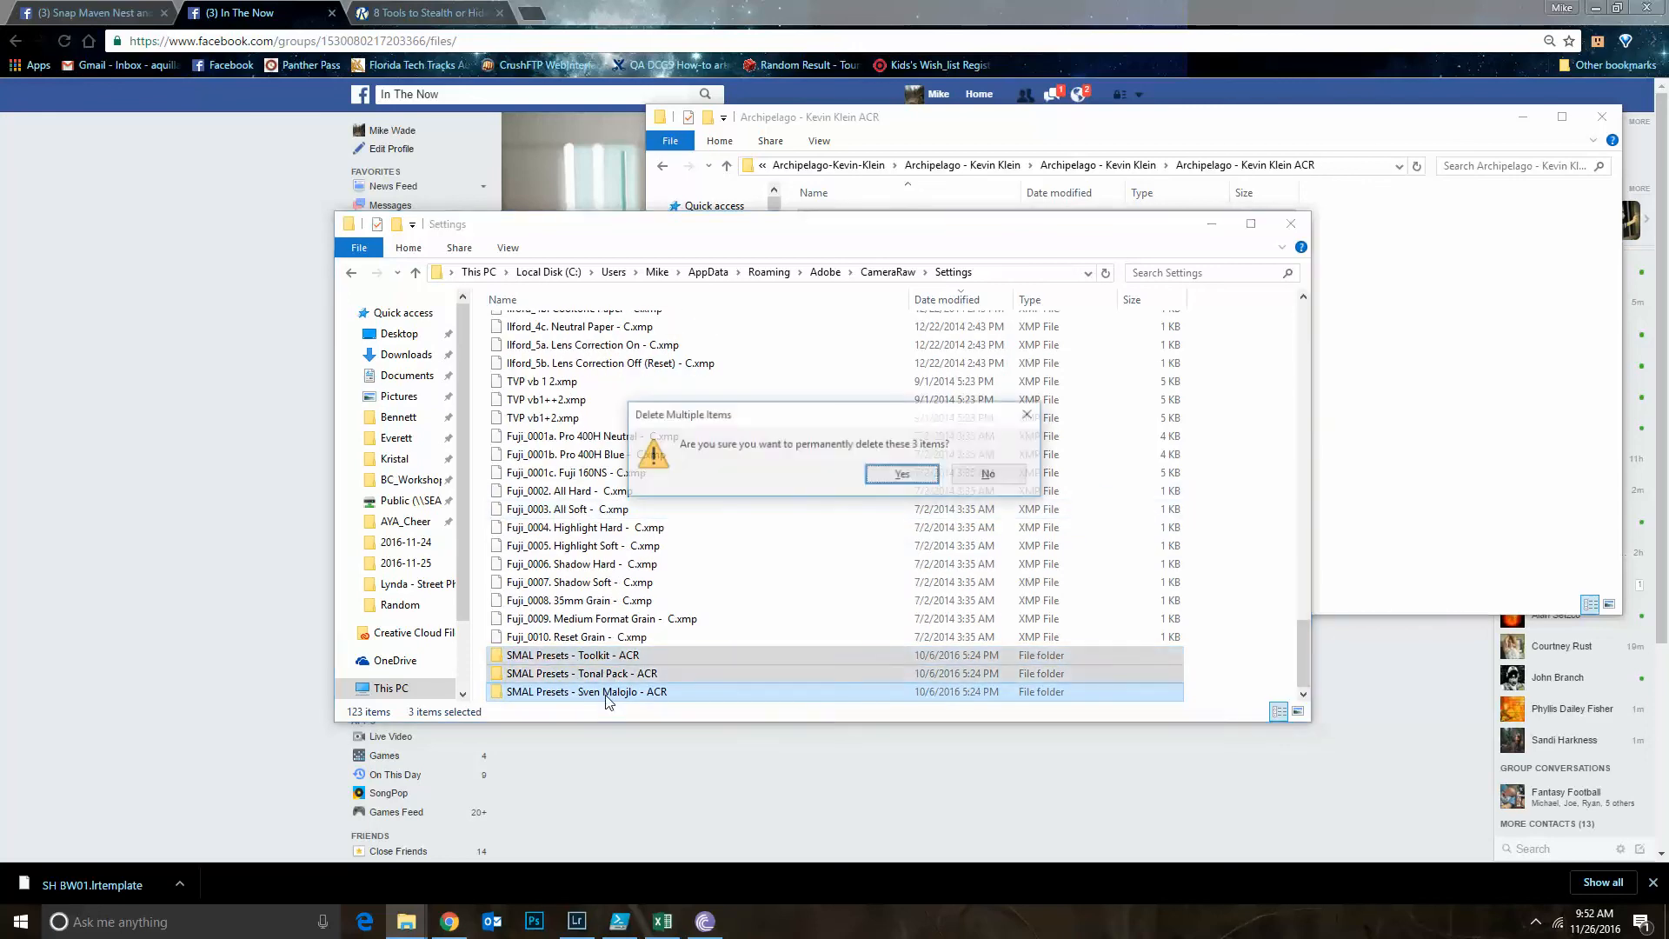
{"action": "key", "text": "Return"}
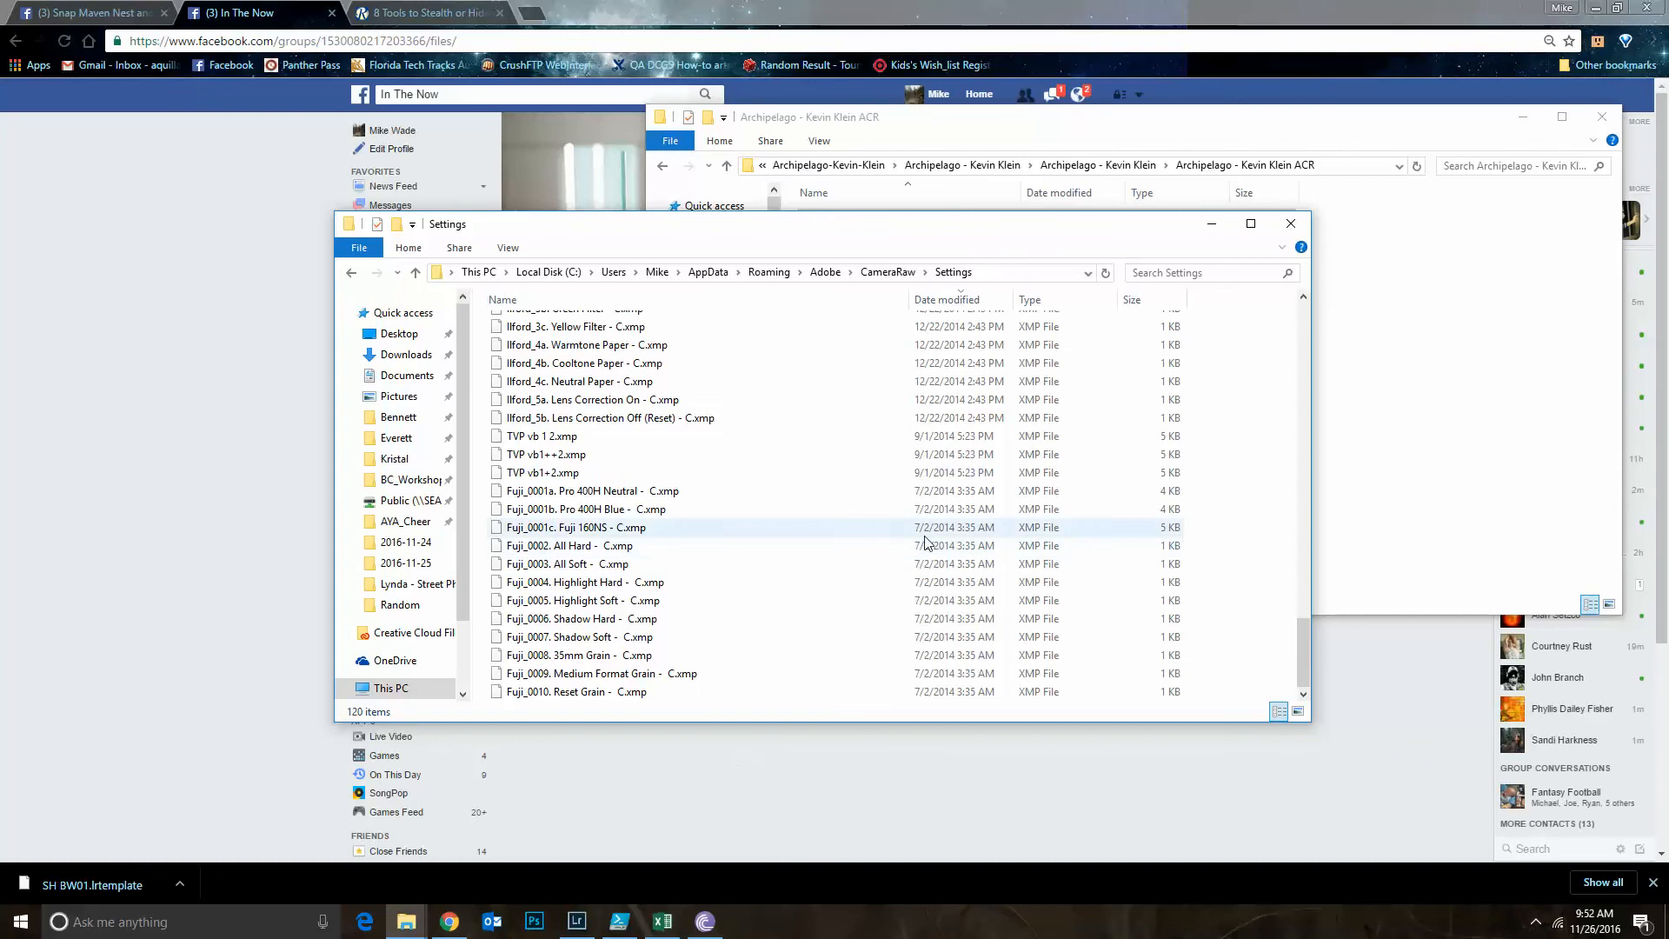
Look through the XMP presets in the Settings folder and examine how the SMAL files are prefixed with 001_
{"action": "scroll", "coordinate": [782, 643], "scroll_direction": "up", "scroll_amount": 4}
{"action": "scroll", "coordinate": [769, 663], "scroll_direction": "down", "scroll_amount": 4}
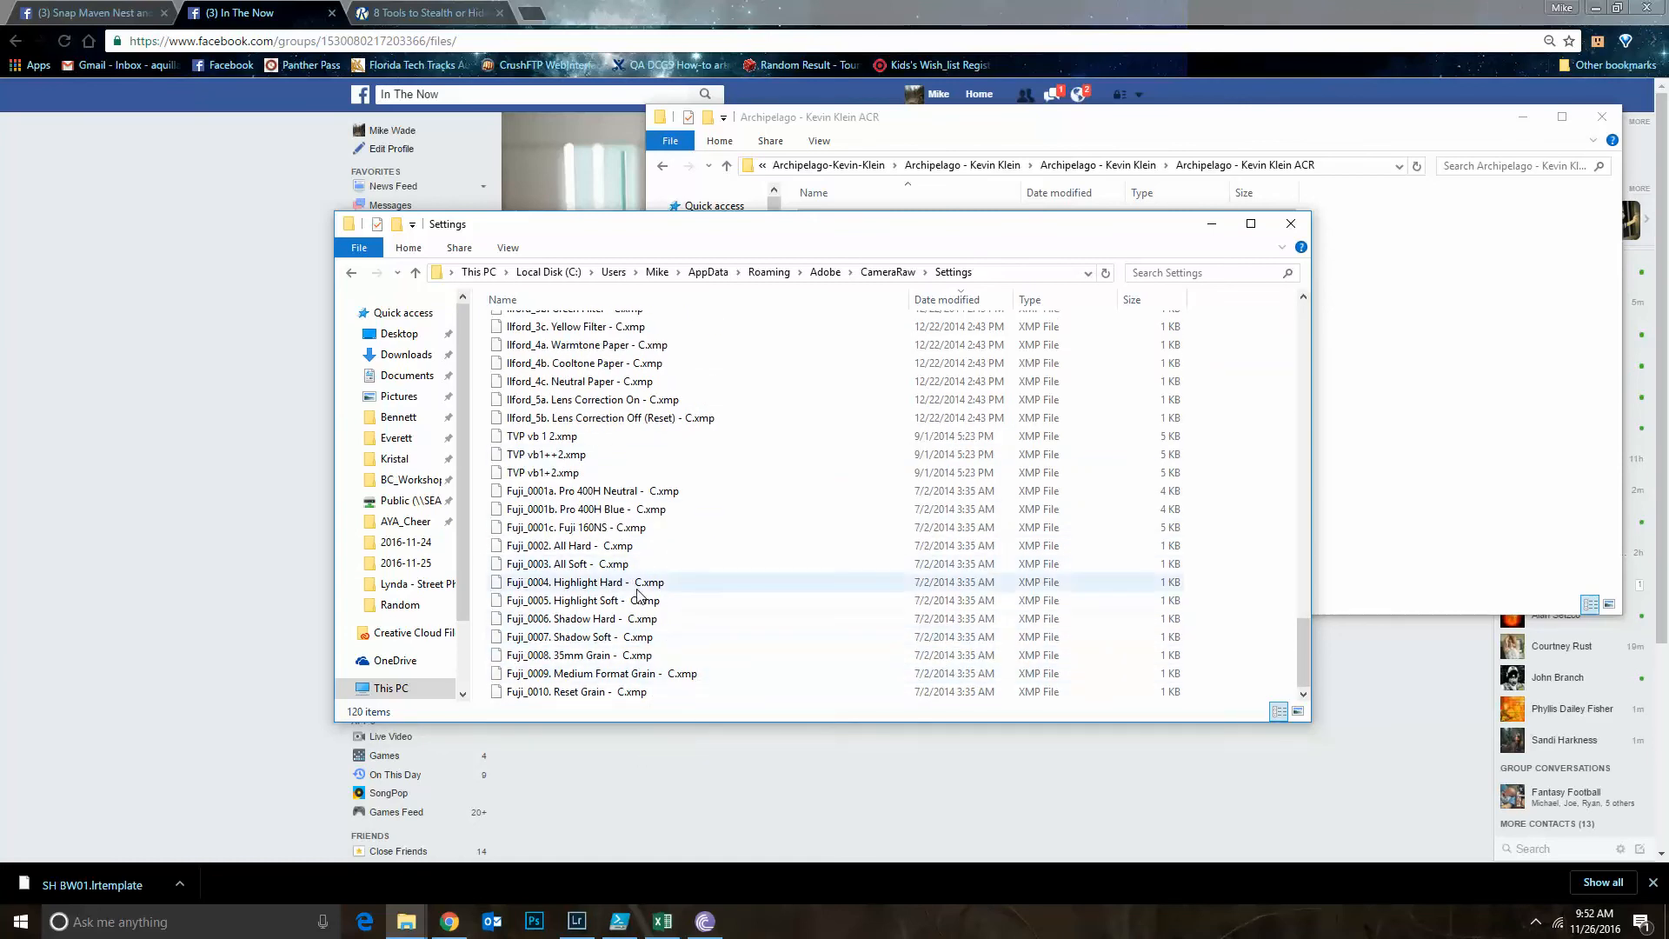
{"action": "scroll", "coordinate": [652, 588], "scroll_direction": "up", "scroll_amount": 18}
{"action": "scroll", "coordinate": [526, 341], "scroll_direction": "up", "scroll_amount": 13}
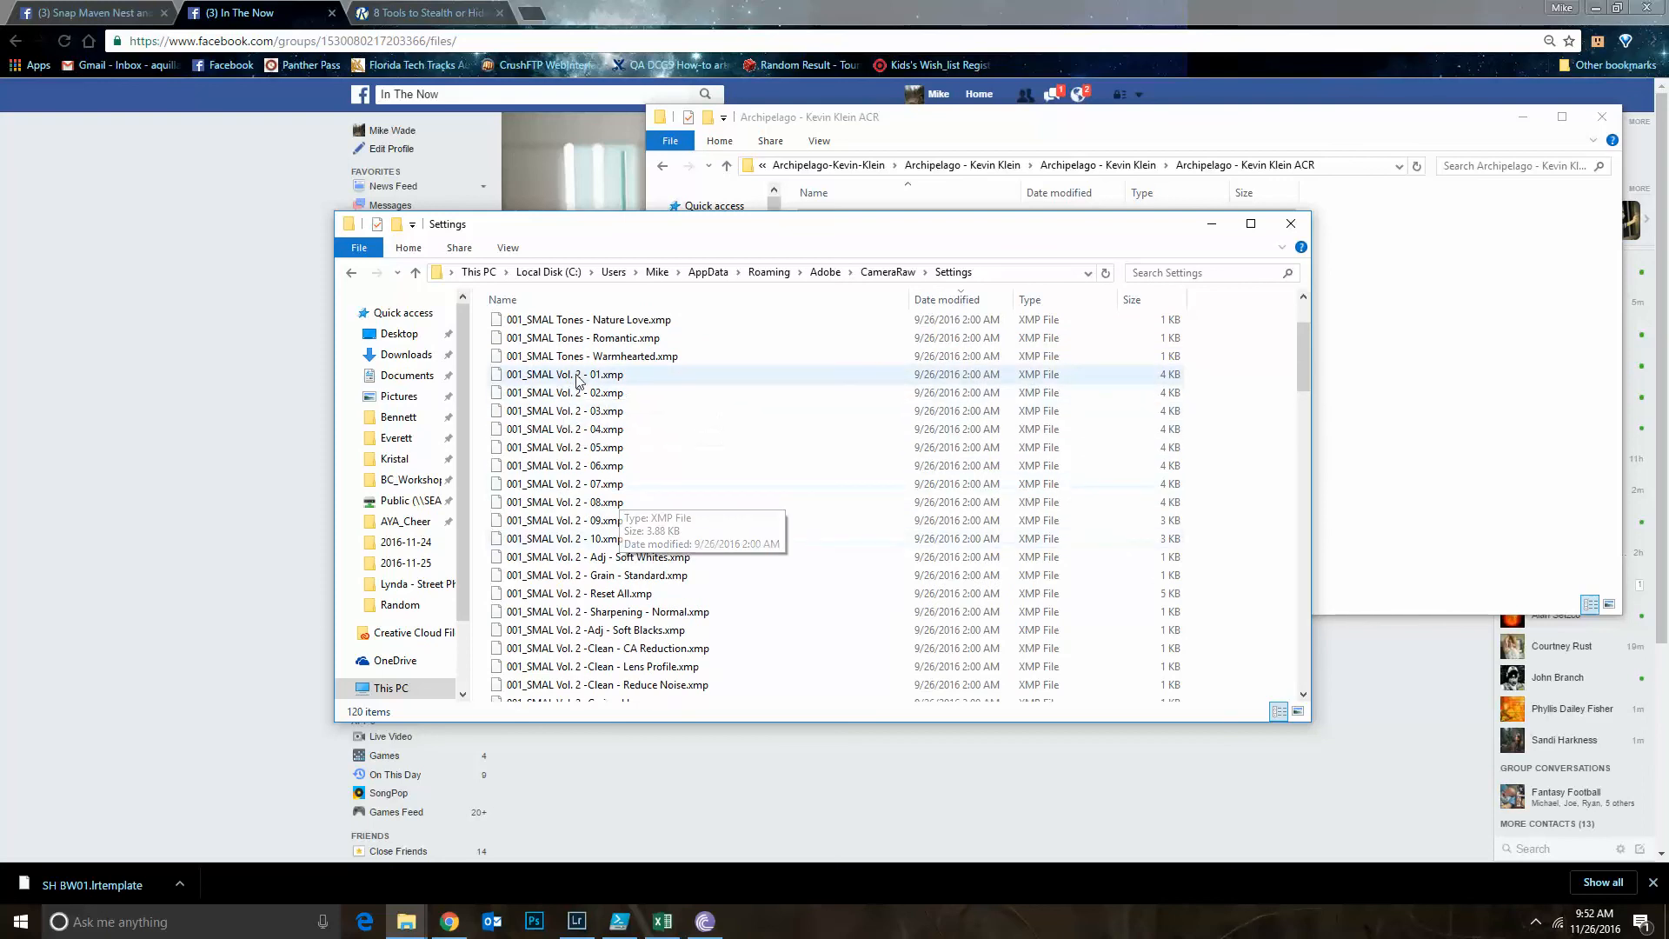
{"action": "scroll", "coordinate": [574, 388], "scroll_direction": "up", "scroll_amount": 3}
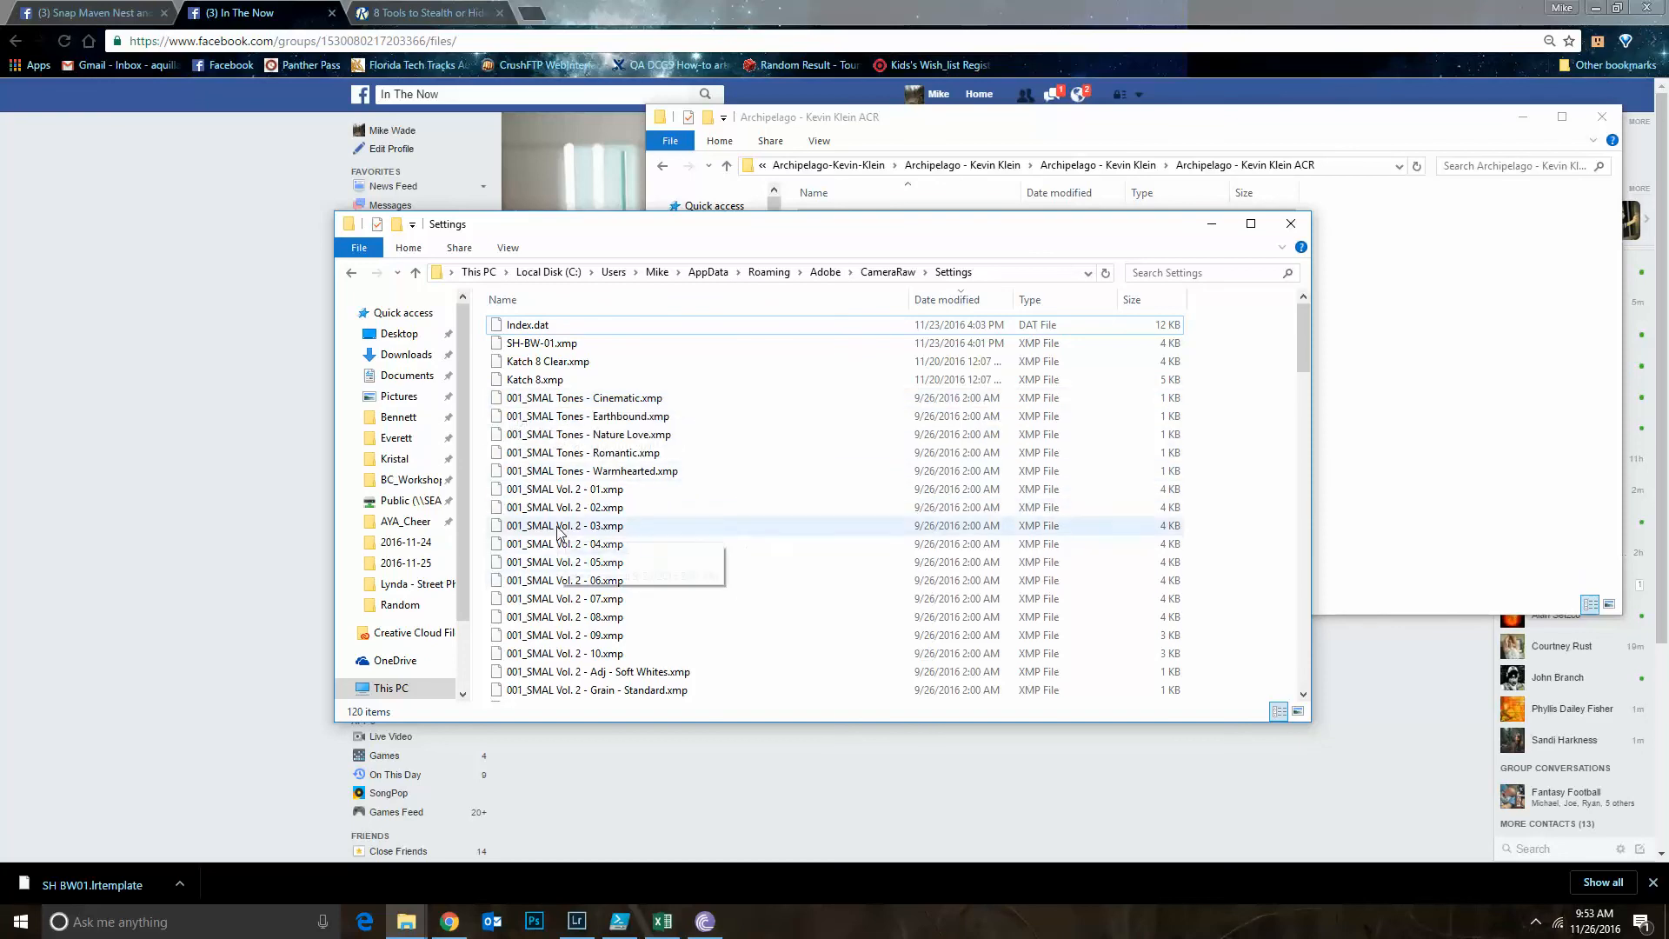
{"action": "scroll", "coordinate": [532, 440], "scroll_direction": "down", "scroll_amount": 1}
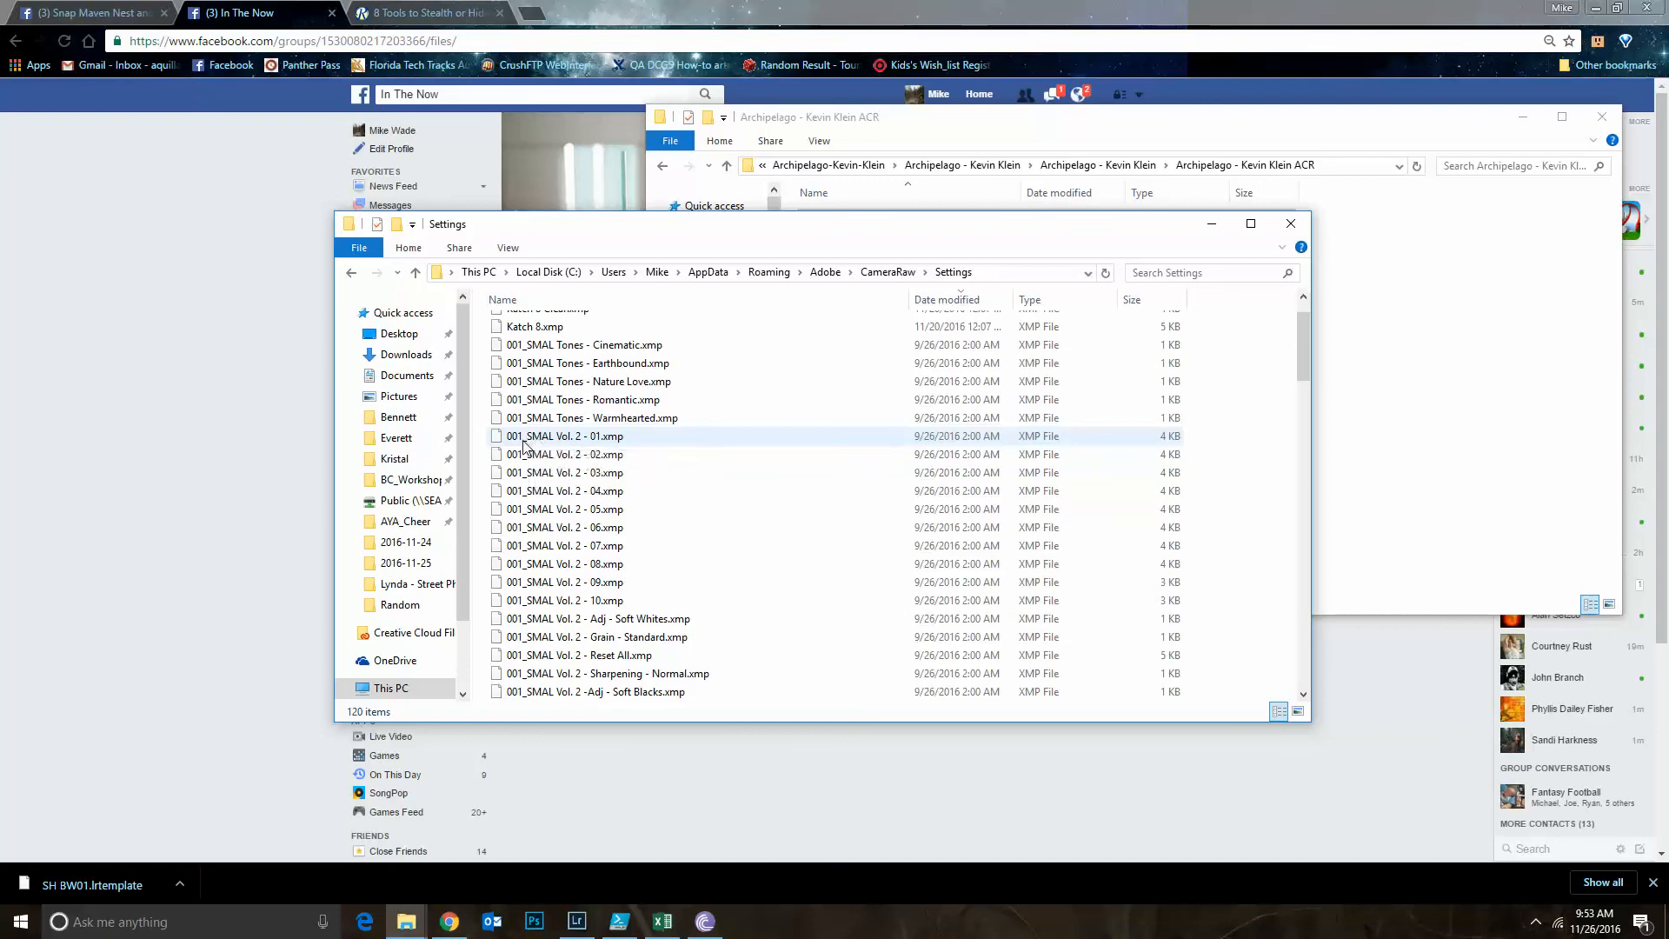
{"action": "scroll", "coordinate": [557, 475], "scroll_direction": "up", "scroll_amount": 1}
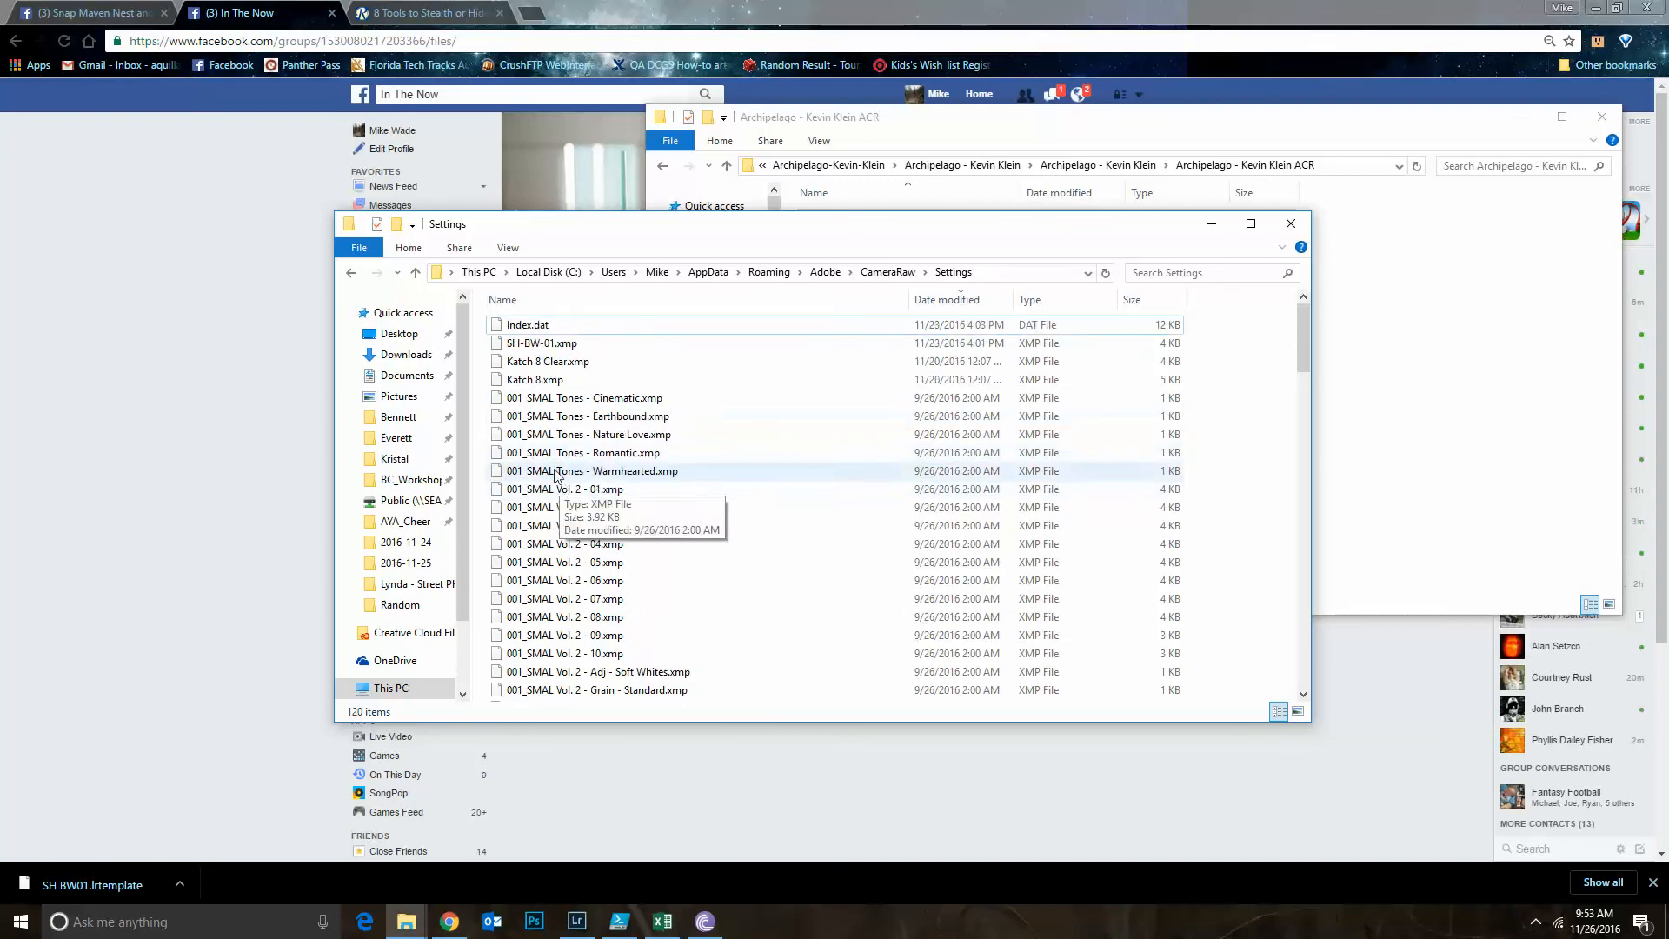
Rename Katch 8.xmp in the Settings folder as 002_Katch 8.xmp
{"action": "left_click", "coordinate": [518, 386]}
{"action": "right_click", "coordinate": [519, 386]}
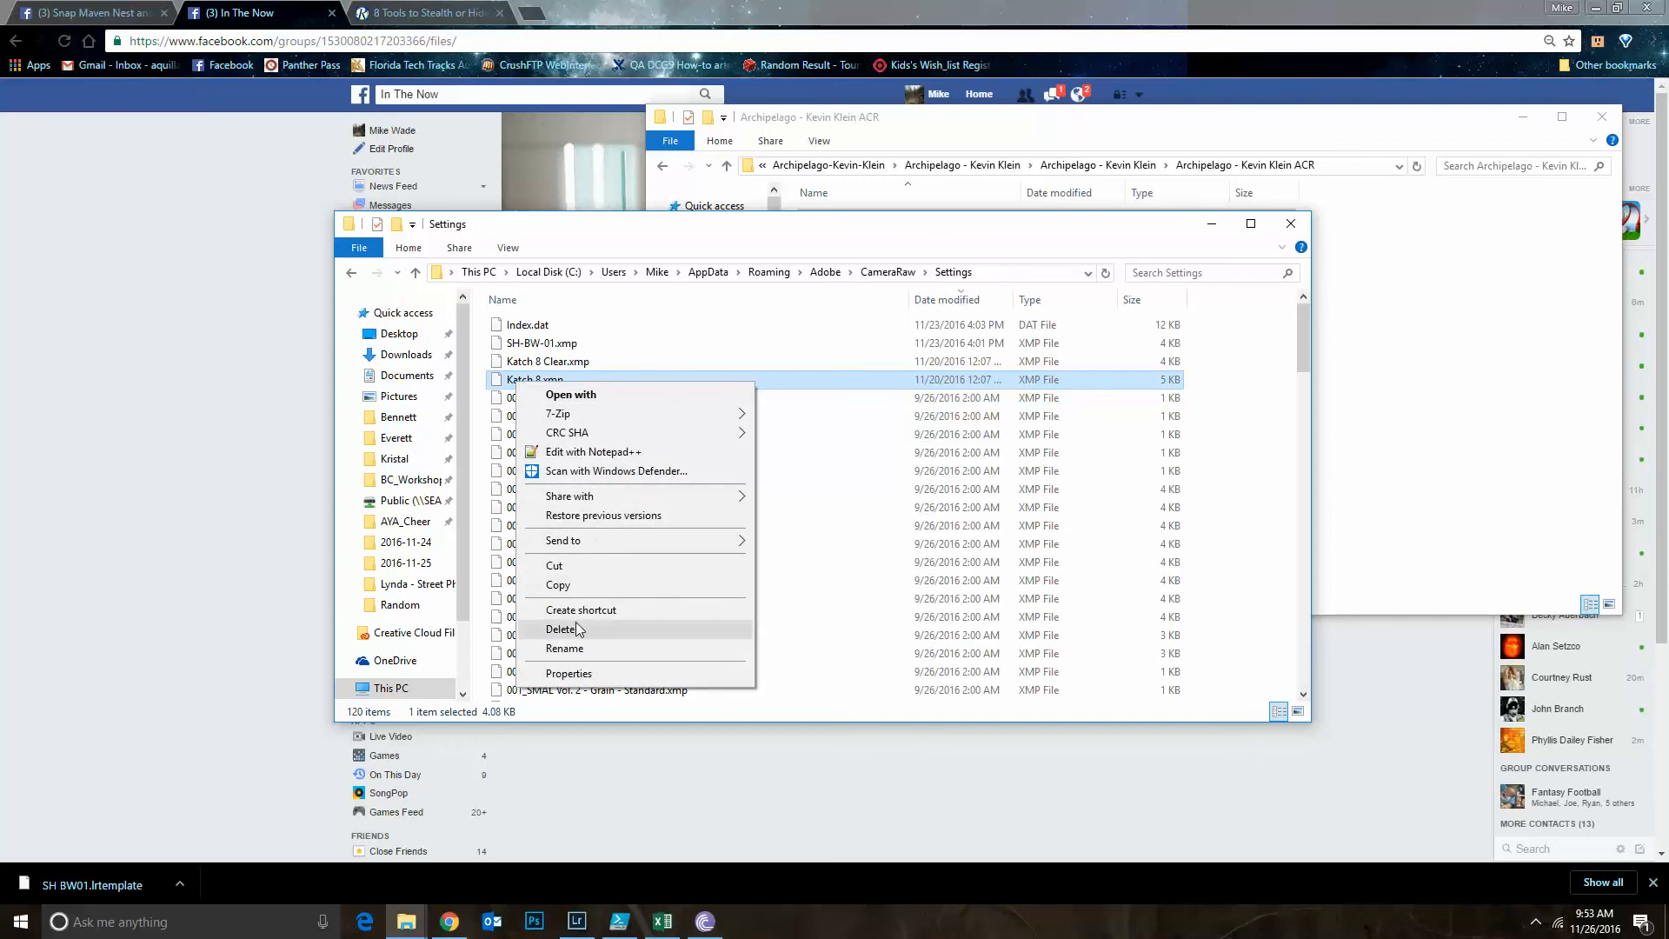
{"action": "left_click", "coordinate": [561, 650]}
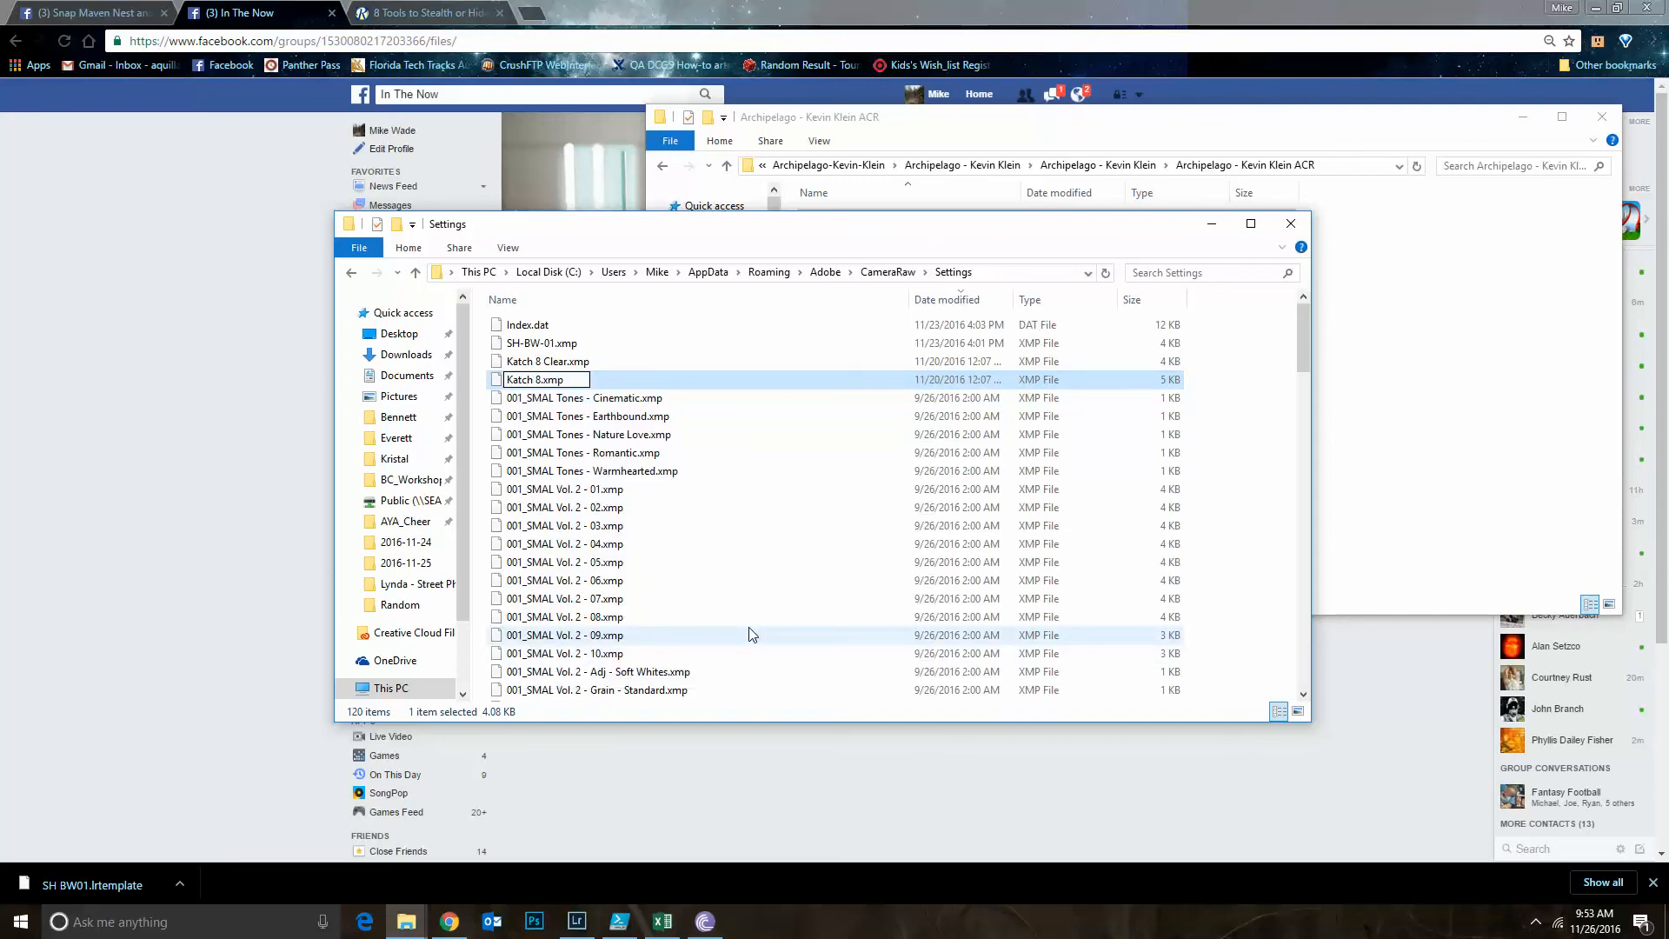
{"action": "type", "text": "002_"}
{"action": "key", "text": "Return"}
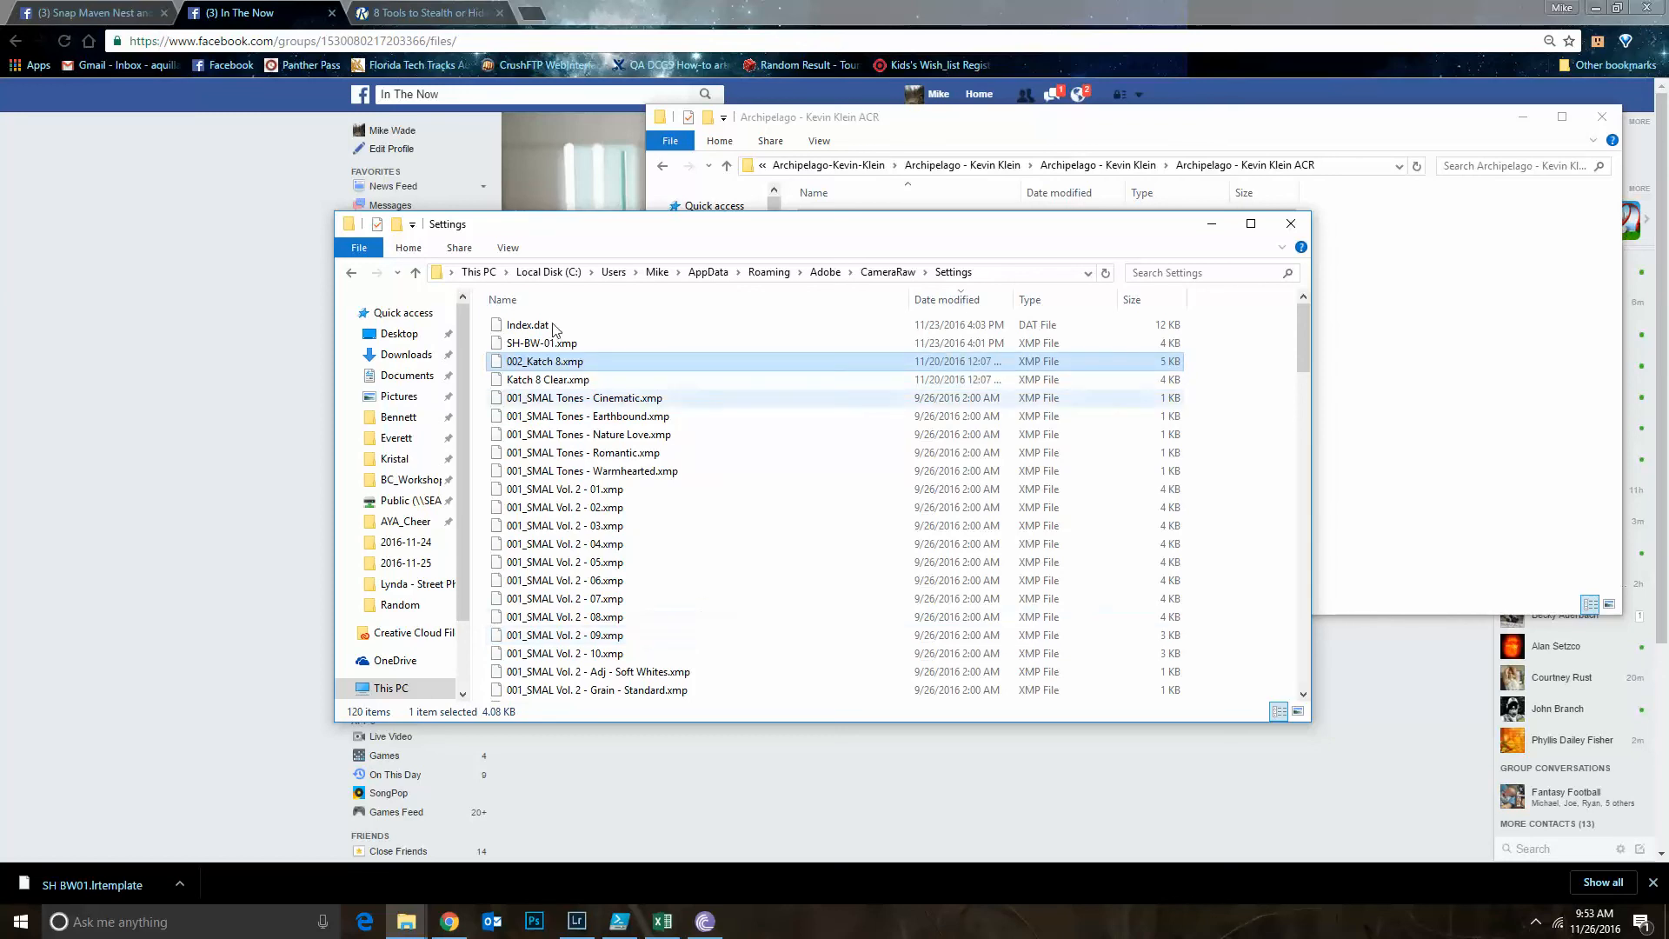
{"action": "right_click", "coordinate": [574, 380]}
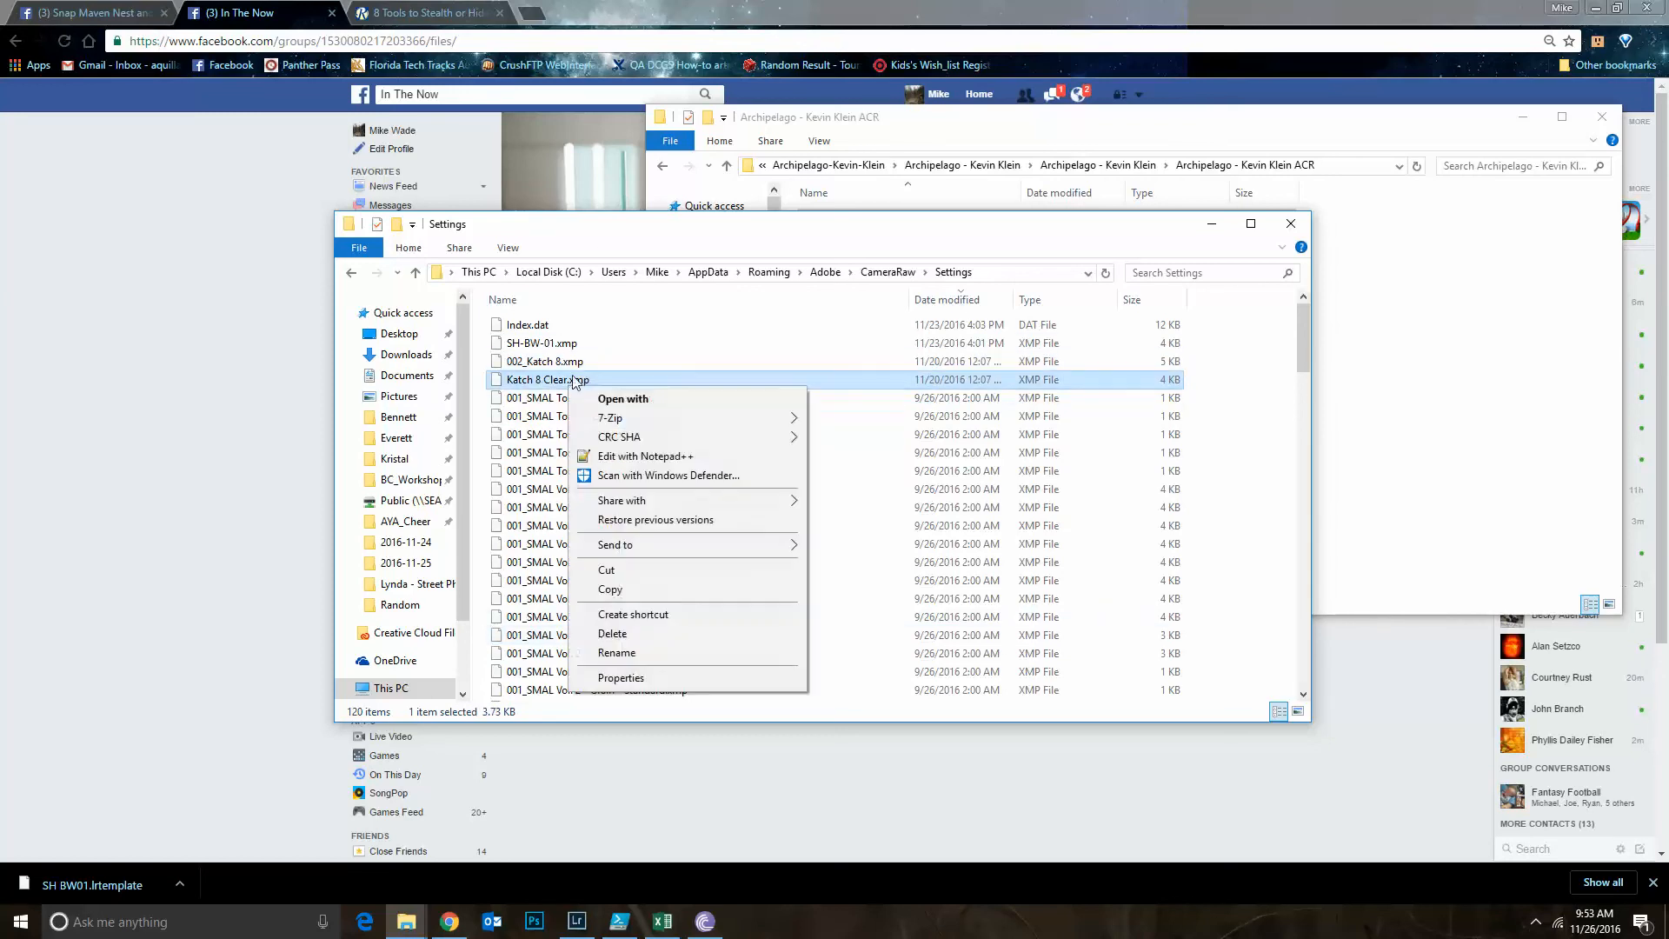
{"action": "left_click", "coordinate": [618, 653]}
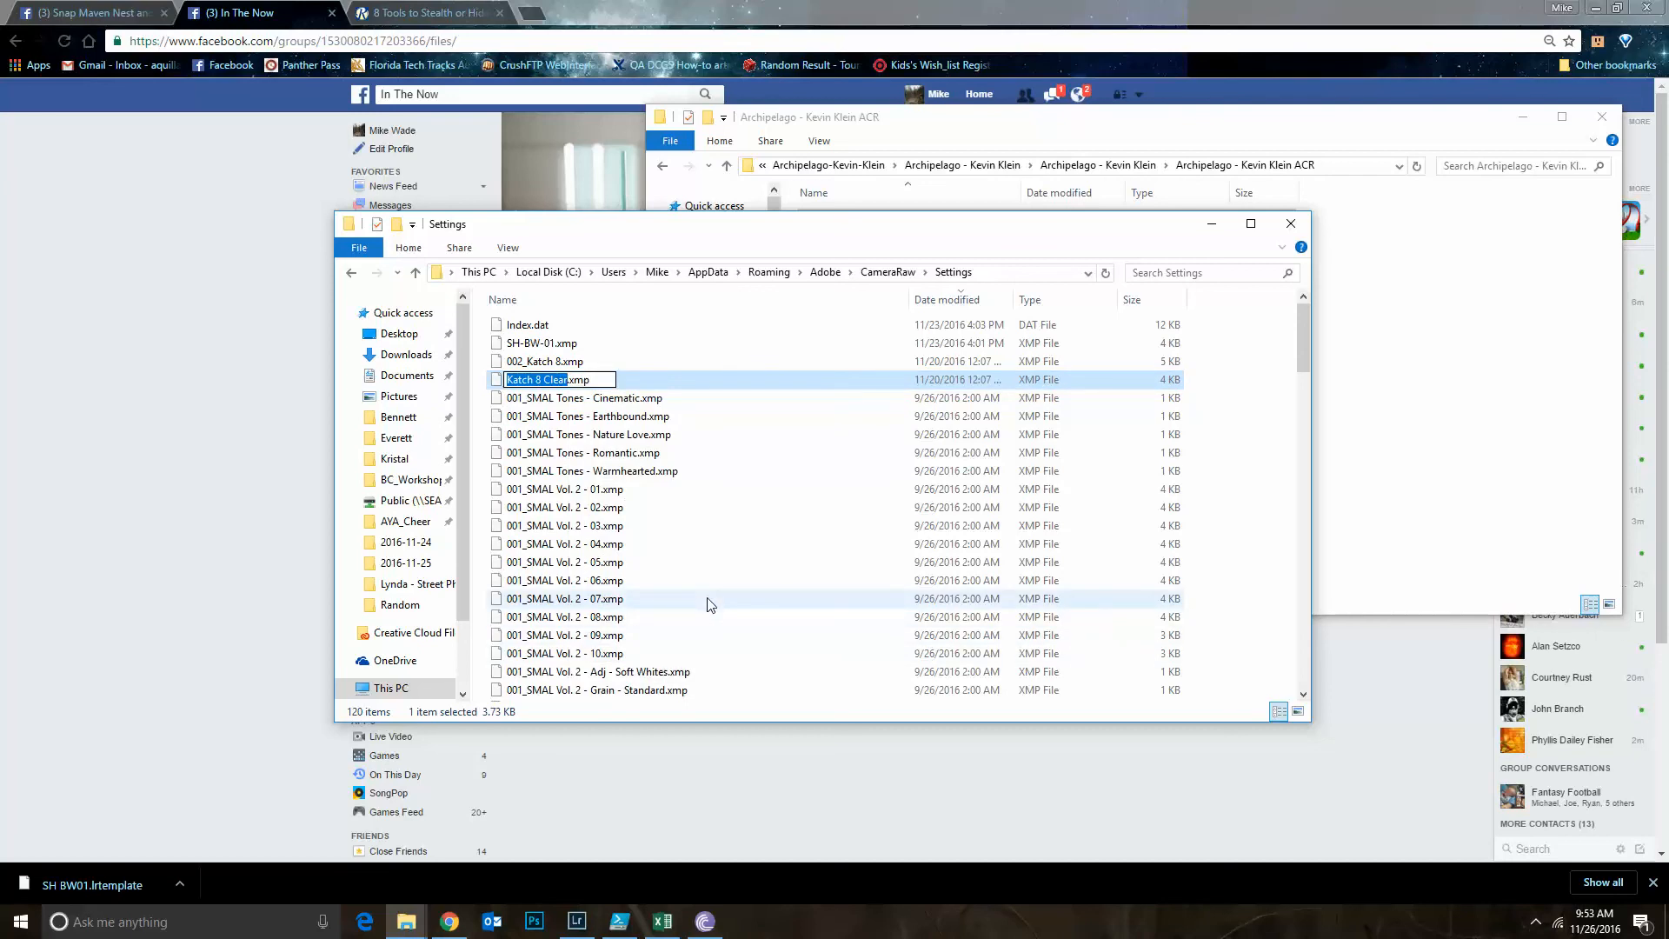
{"action": "type", "text": "00"}
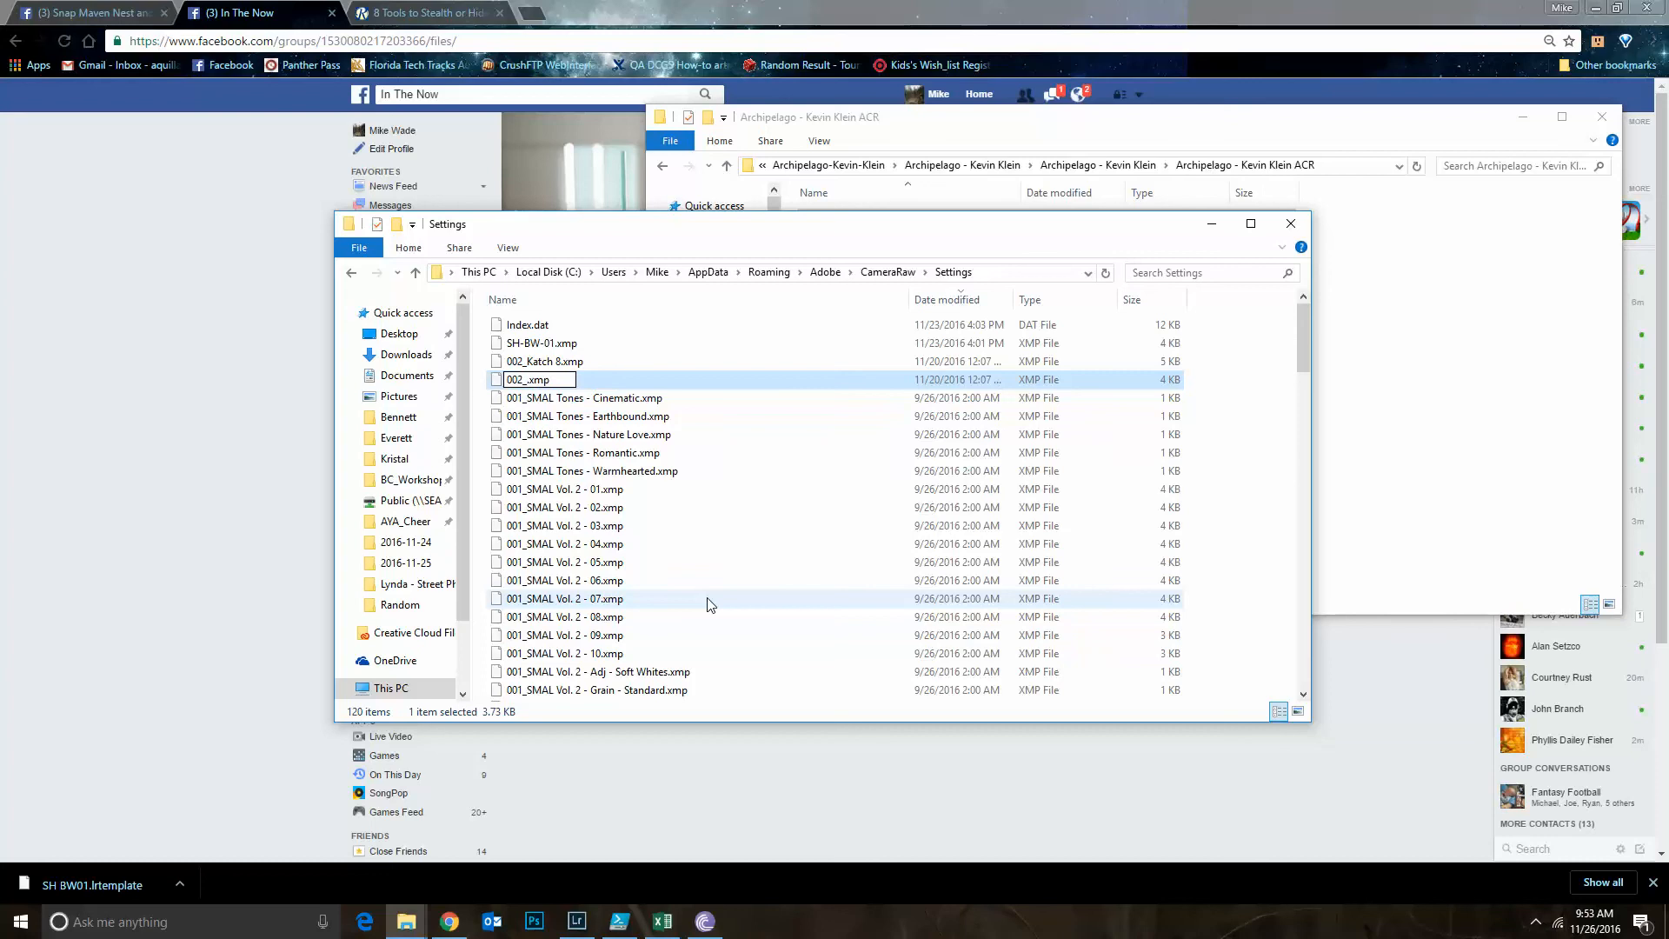
{"action": "type", "text": "2_Kat"}
{"action": "key", "text": "Escape"}
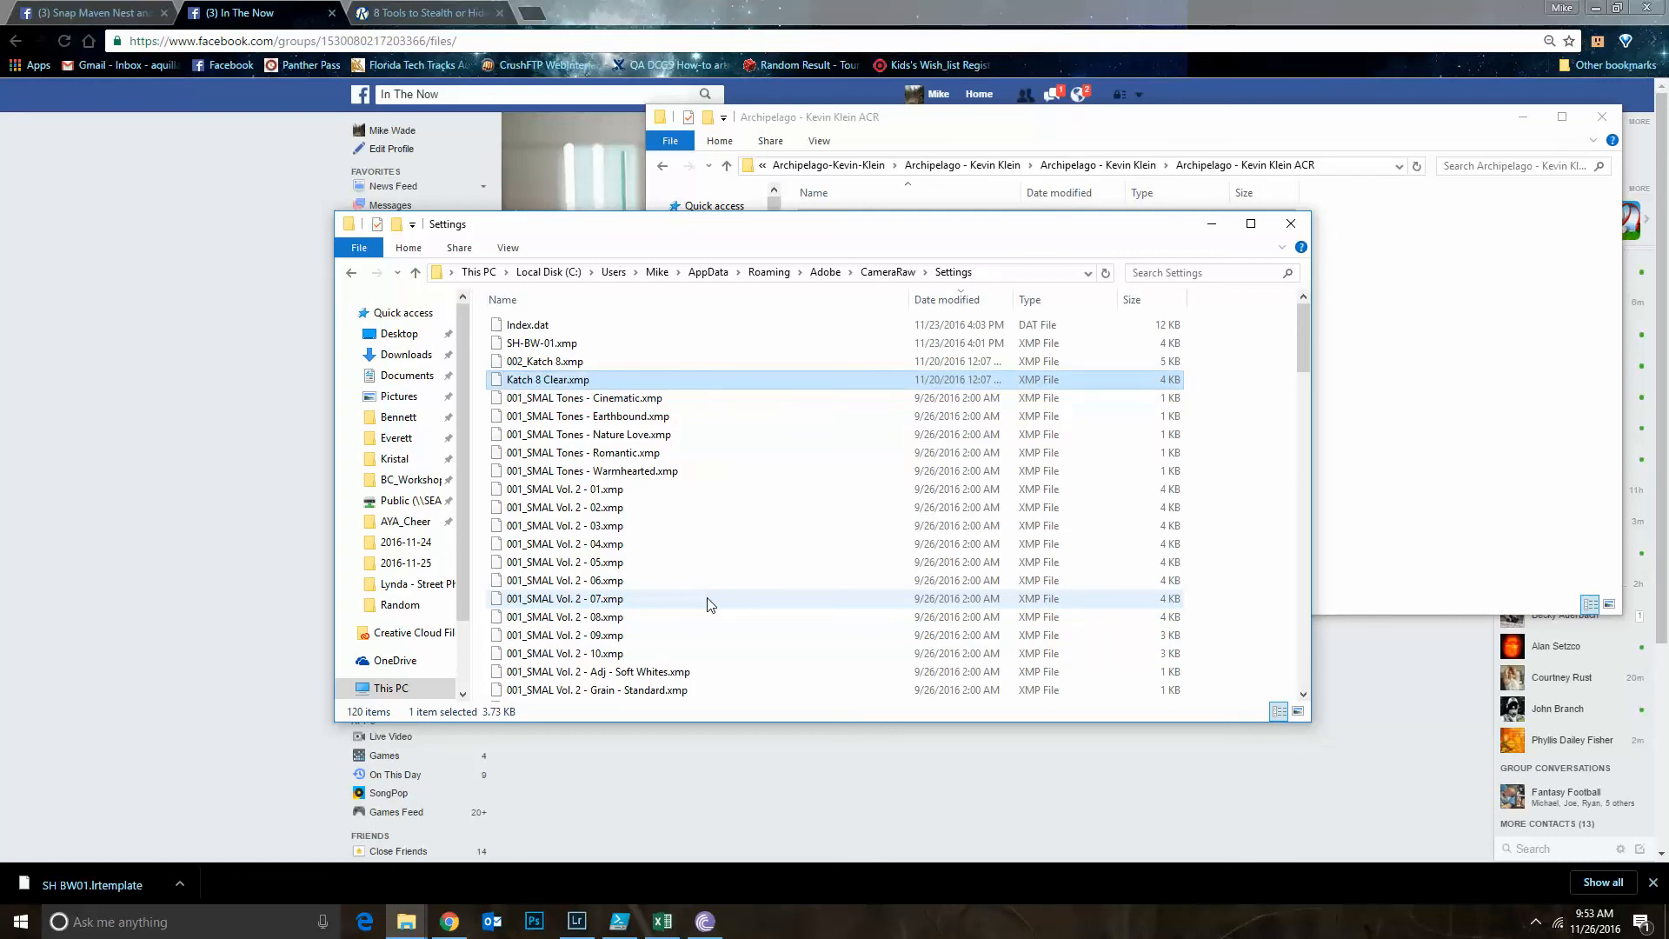
Rename Katch 8 Clear.xmp in the Settings folder as 002_Katch 8 Clear.xmp
{"action": "right_click", "coordinate": [531, 380]}
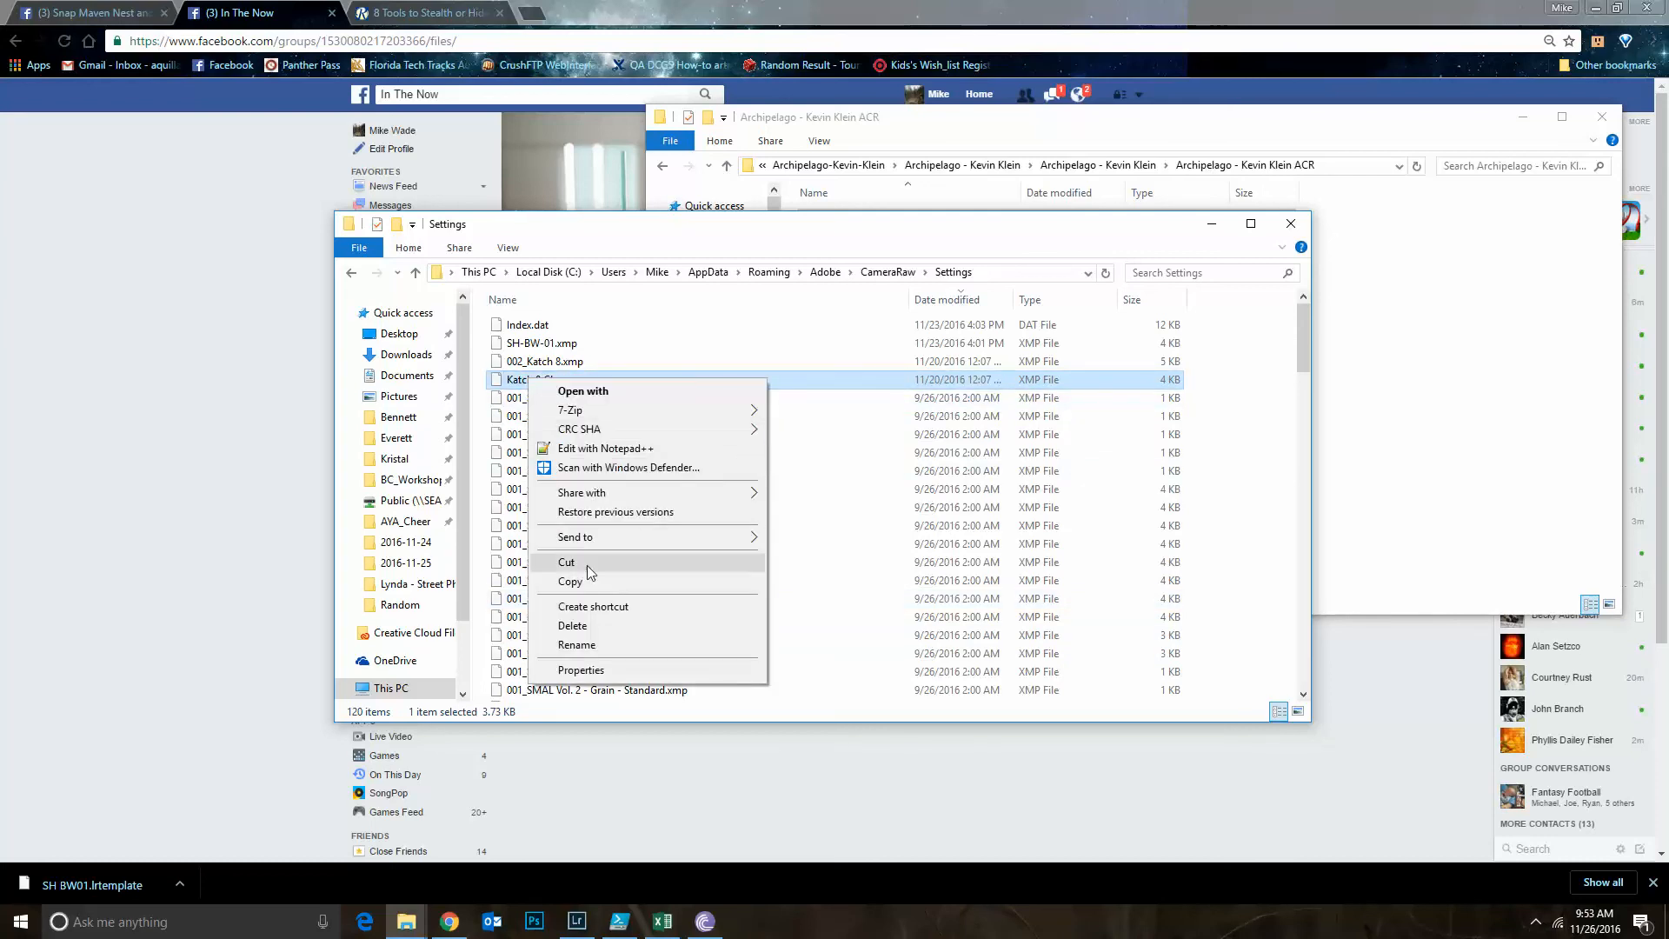
{"action": "left_click", "coordinate": [576, 644]}
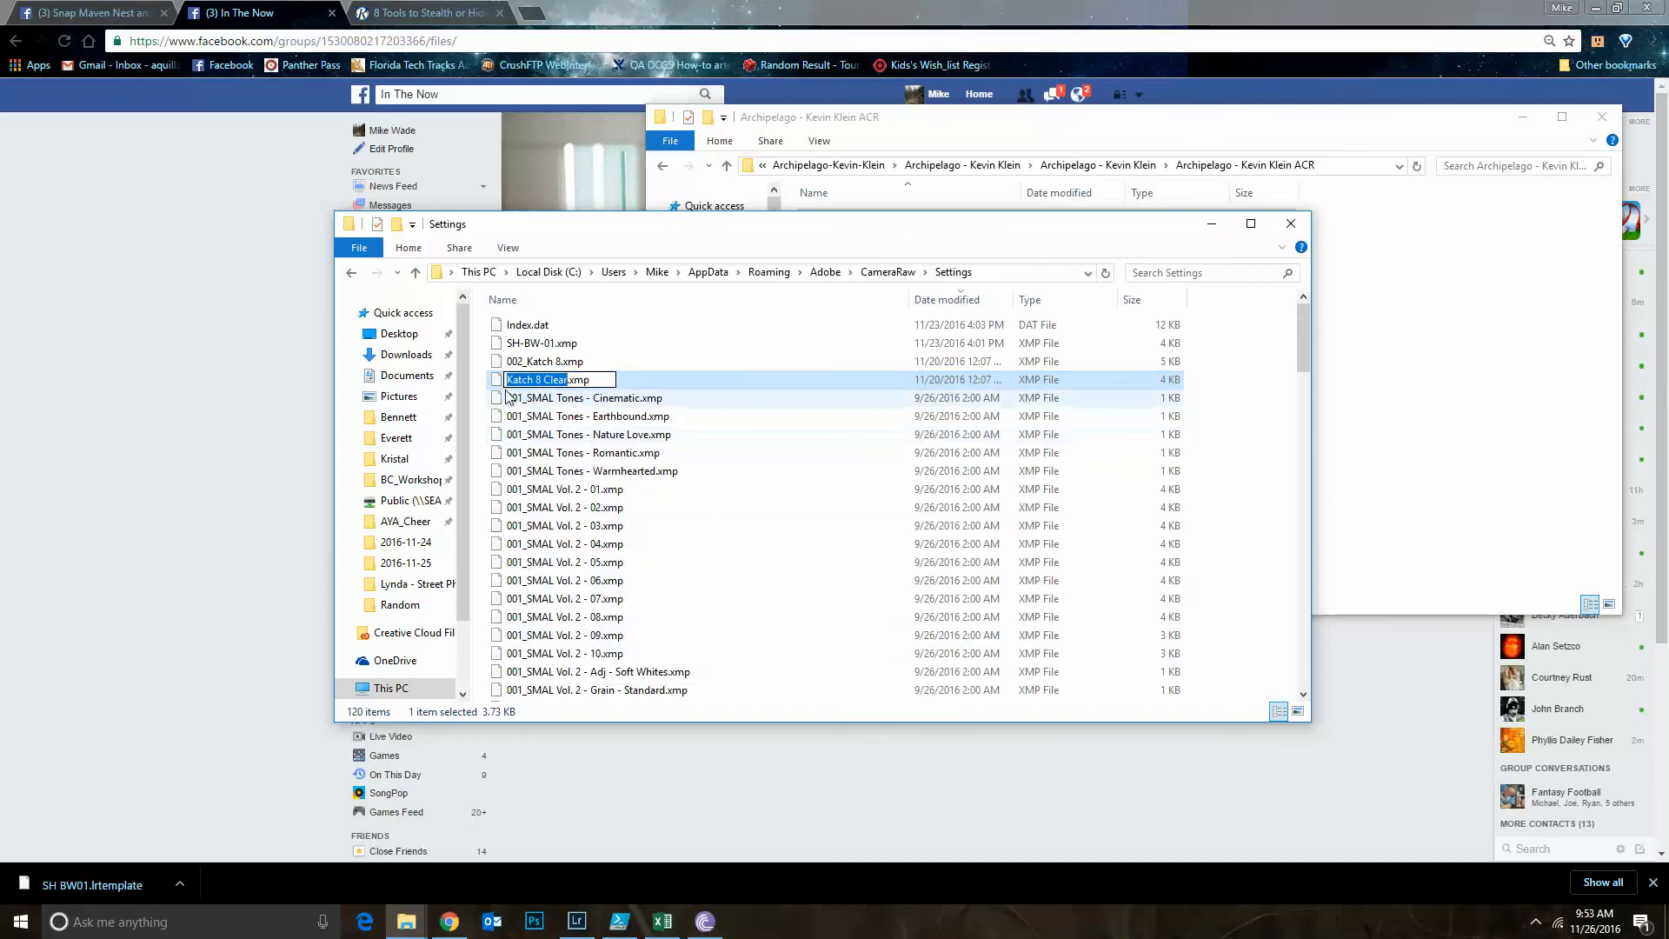
{"action": "left_click", "coordinate": [506, 379]}
{"action": "type", "text": "002_"}
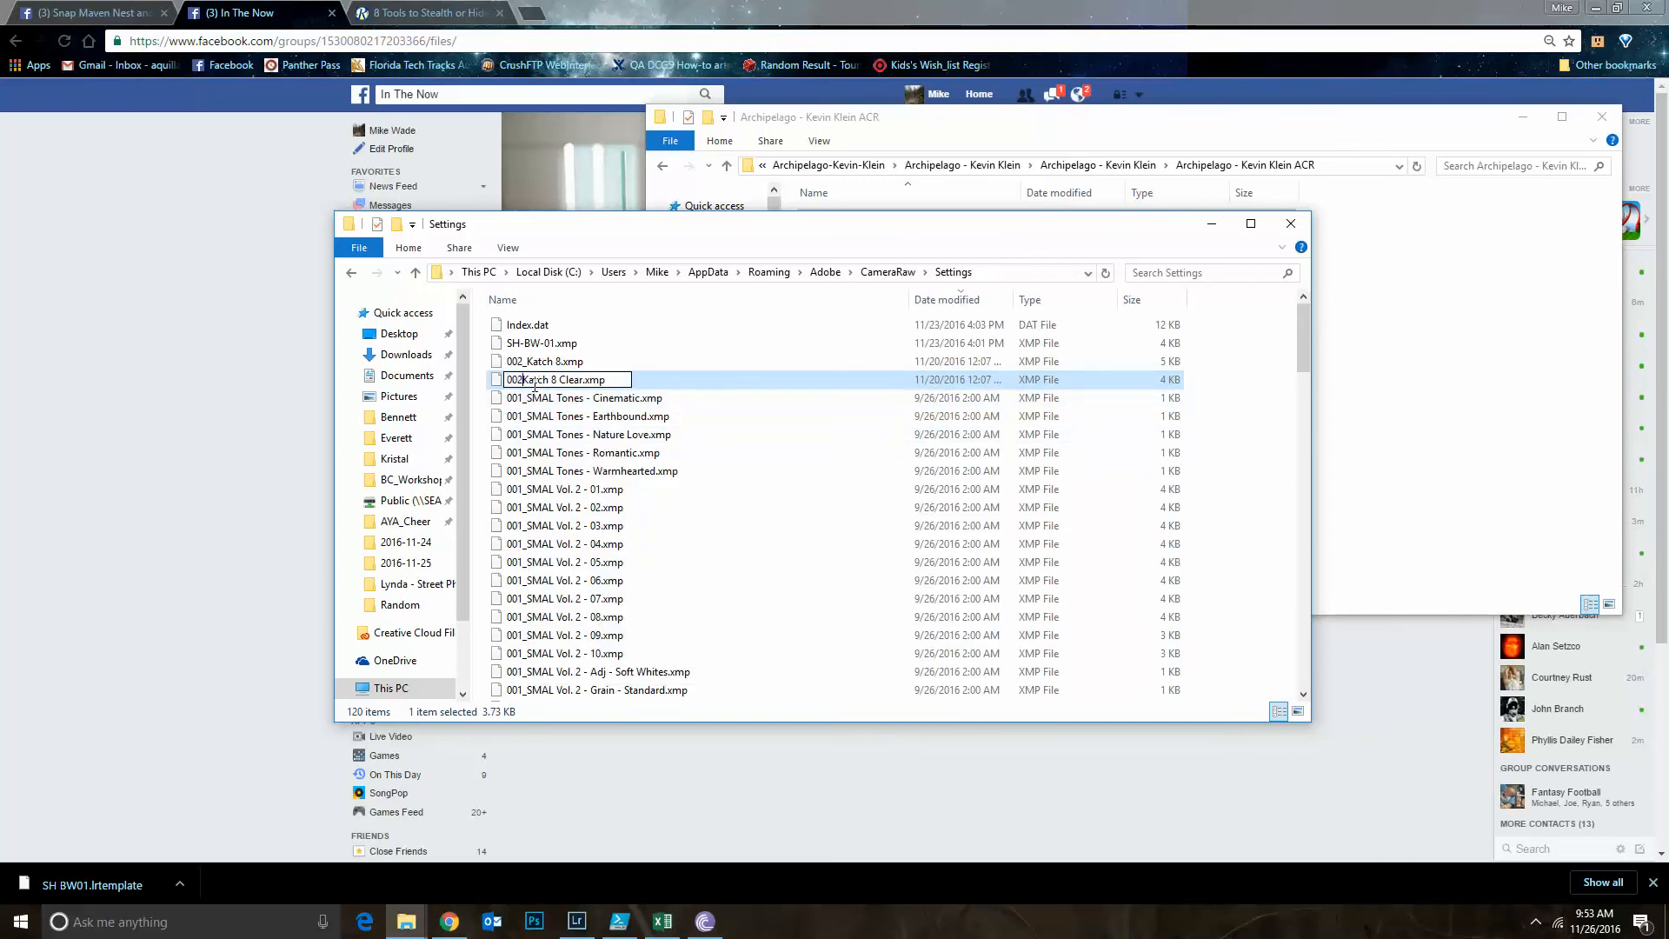
{"action": "key", "text": "Return"}
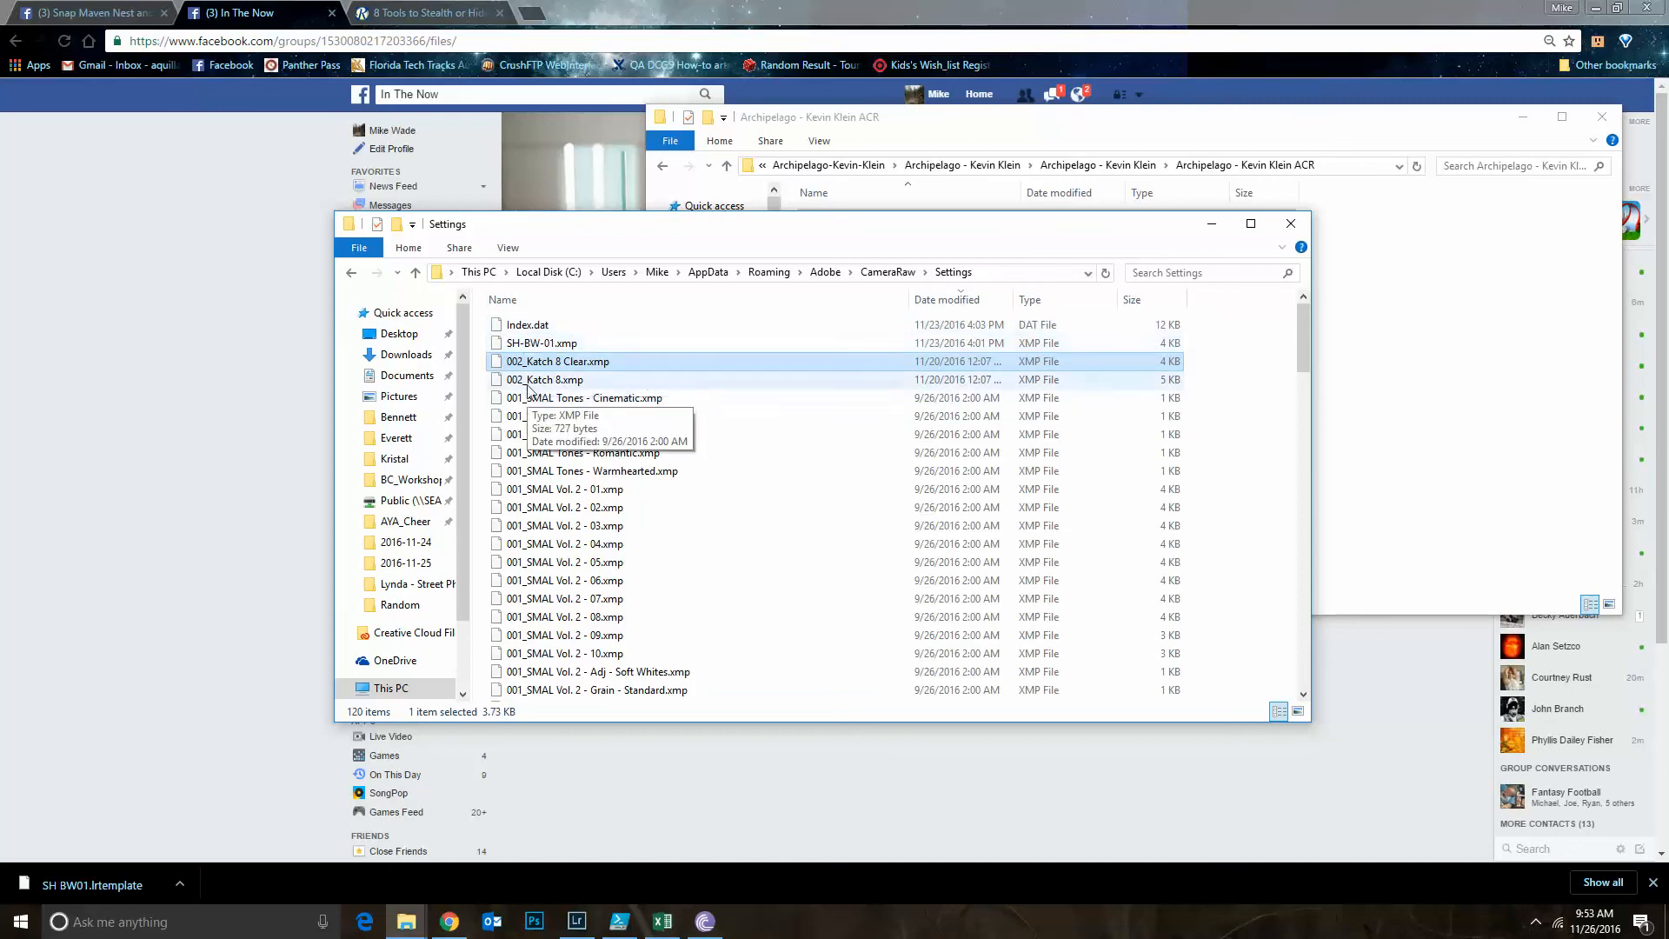
{"action": "right_click", "coordinate": [526, 348]}
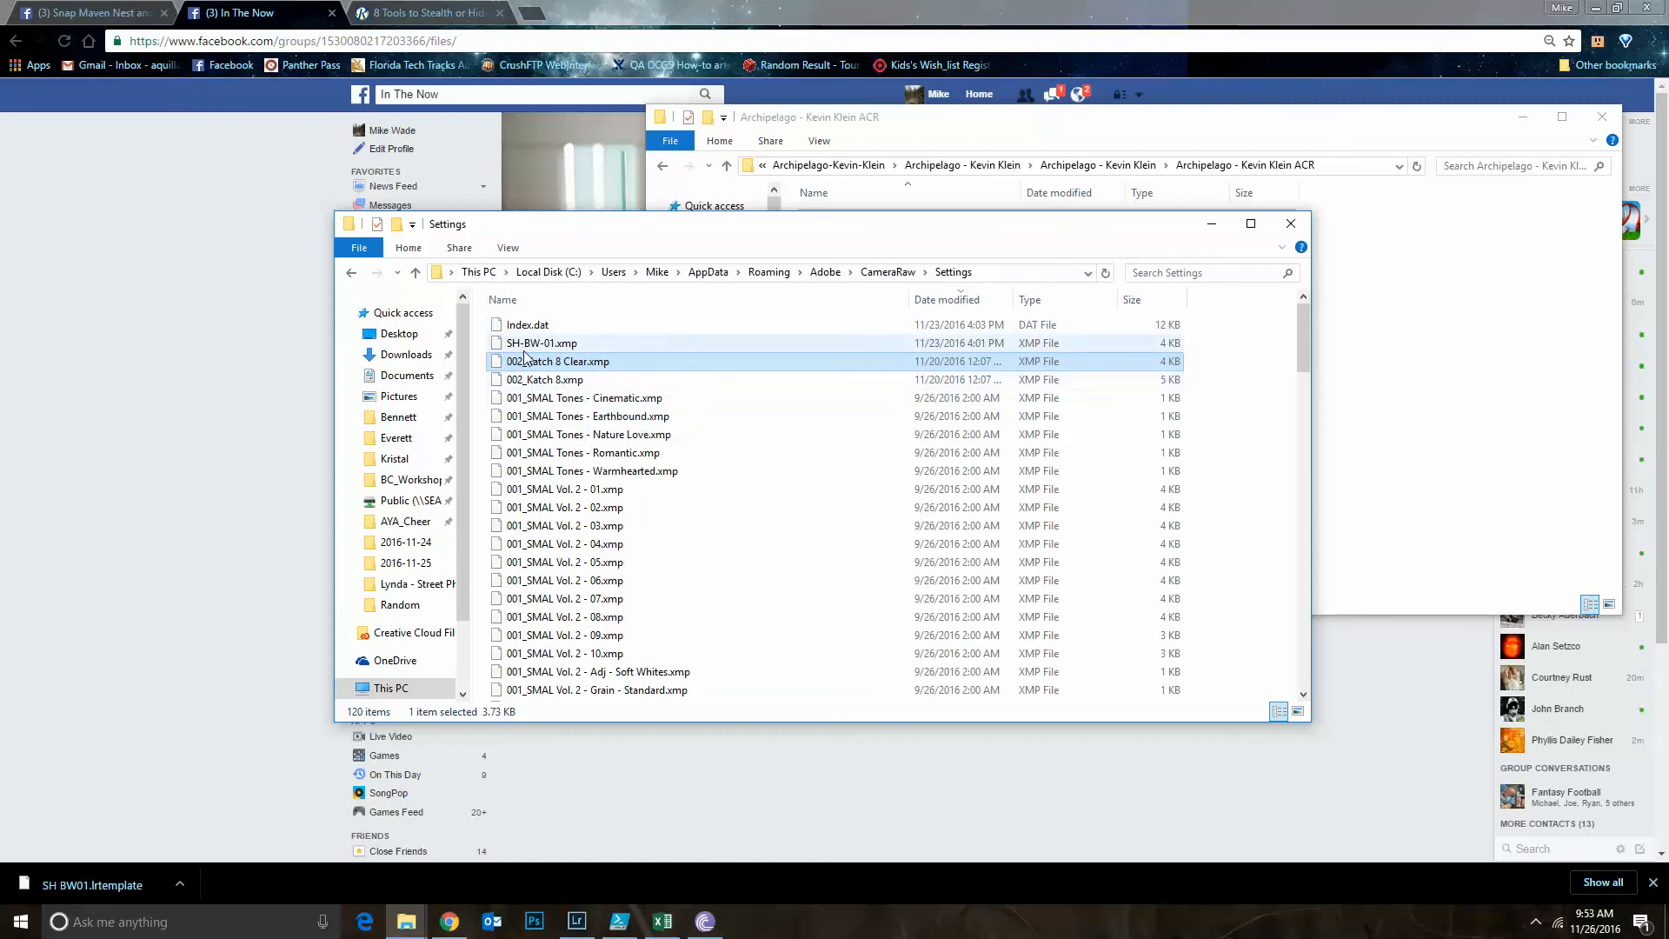
{"action": "left_click", "coordinate": [659, 698]}
{"action": "scroll", "coordinate": [560, 450], "scroll_direction": "down", "scroll_amount": 20}
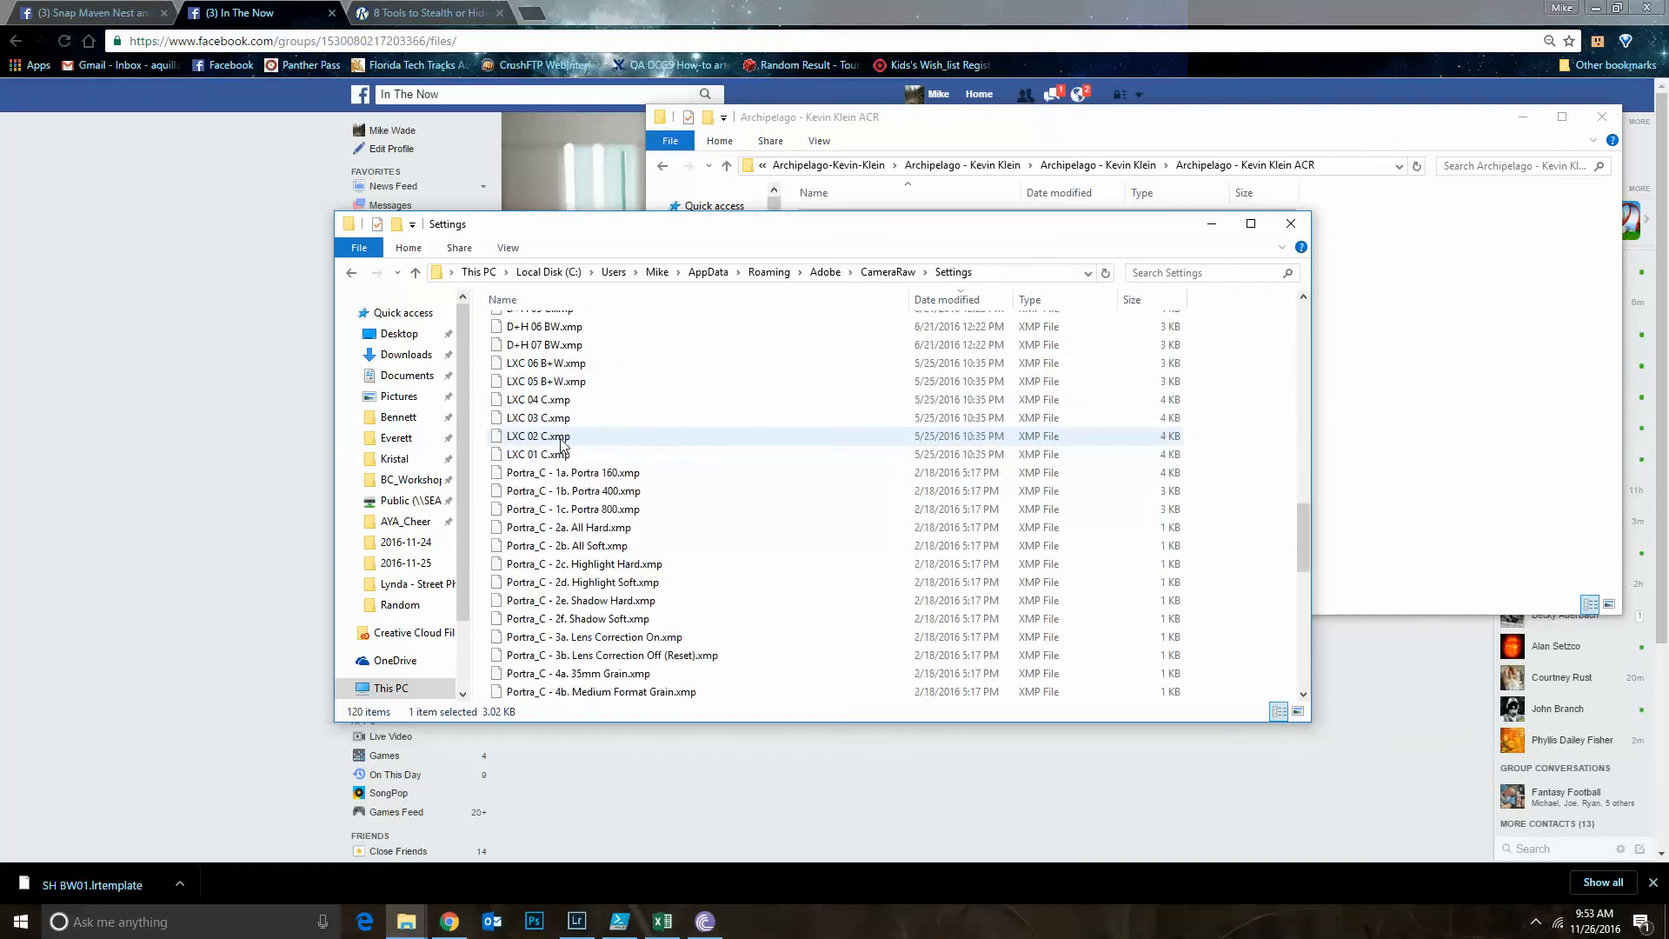
{"action": "scroll", "coordinate": [565, 452], "scroll_direction": "up", "scroll_amount": 20}
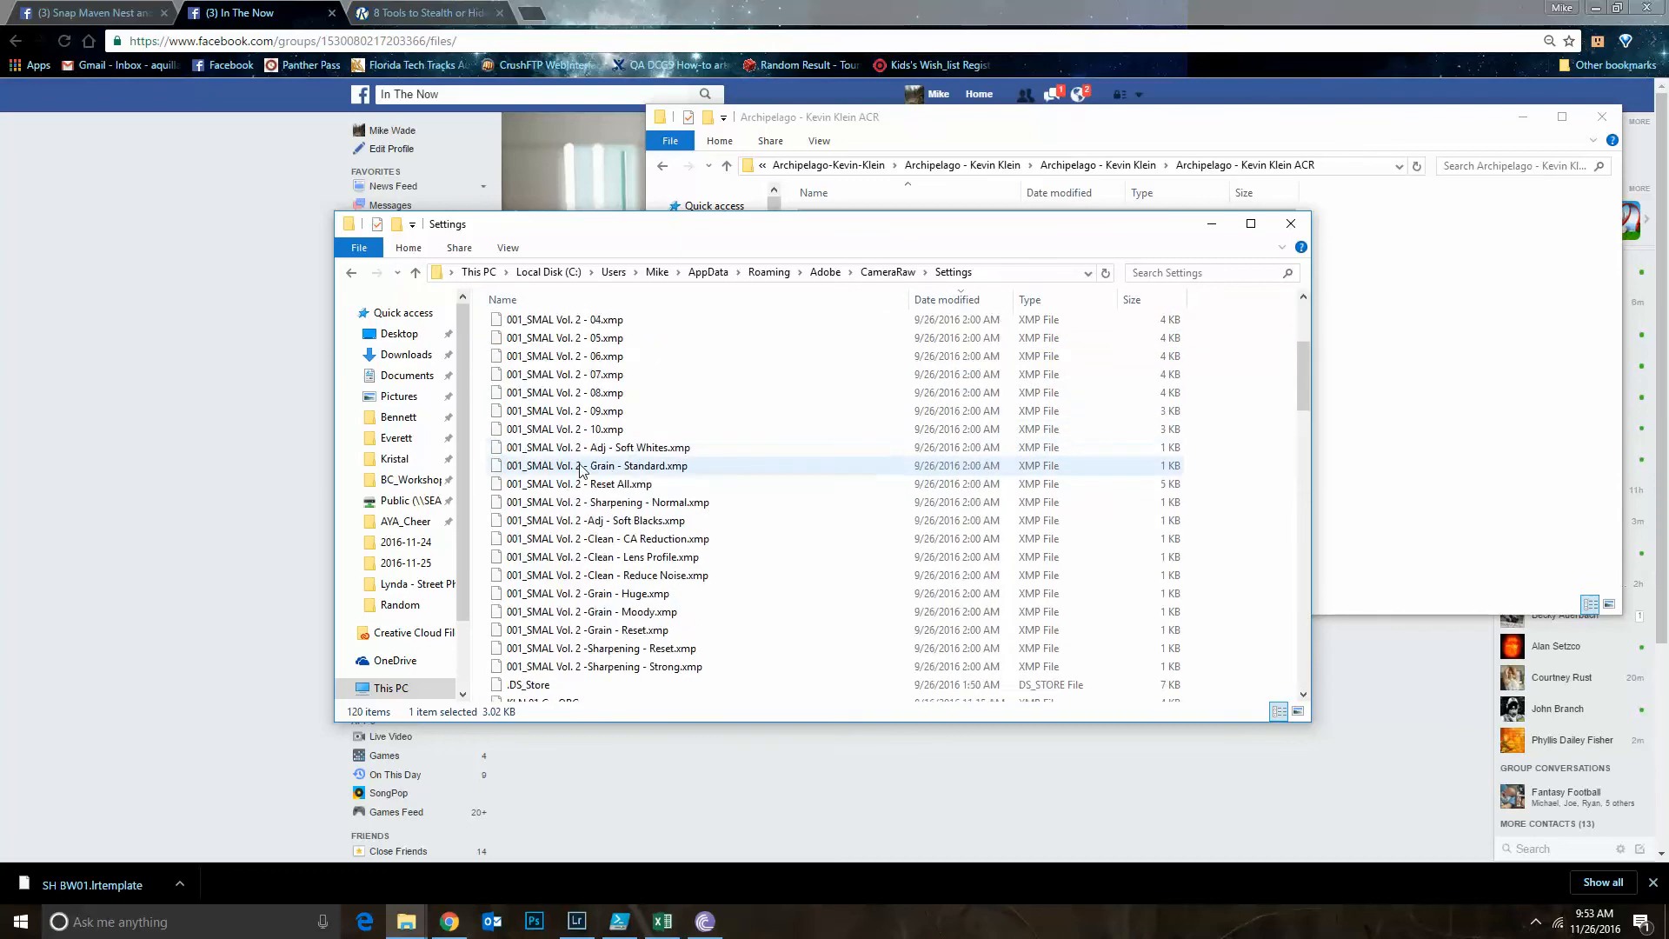